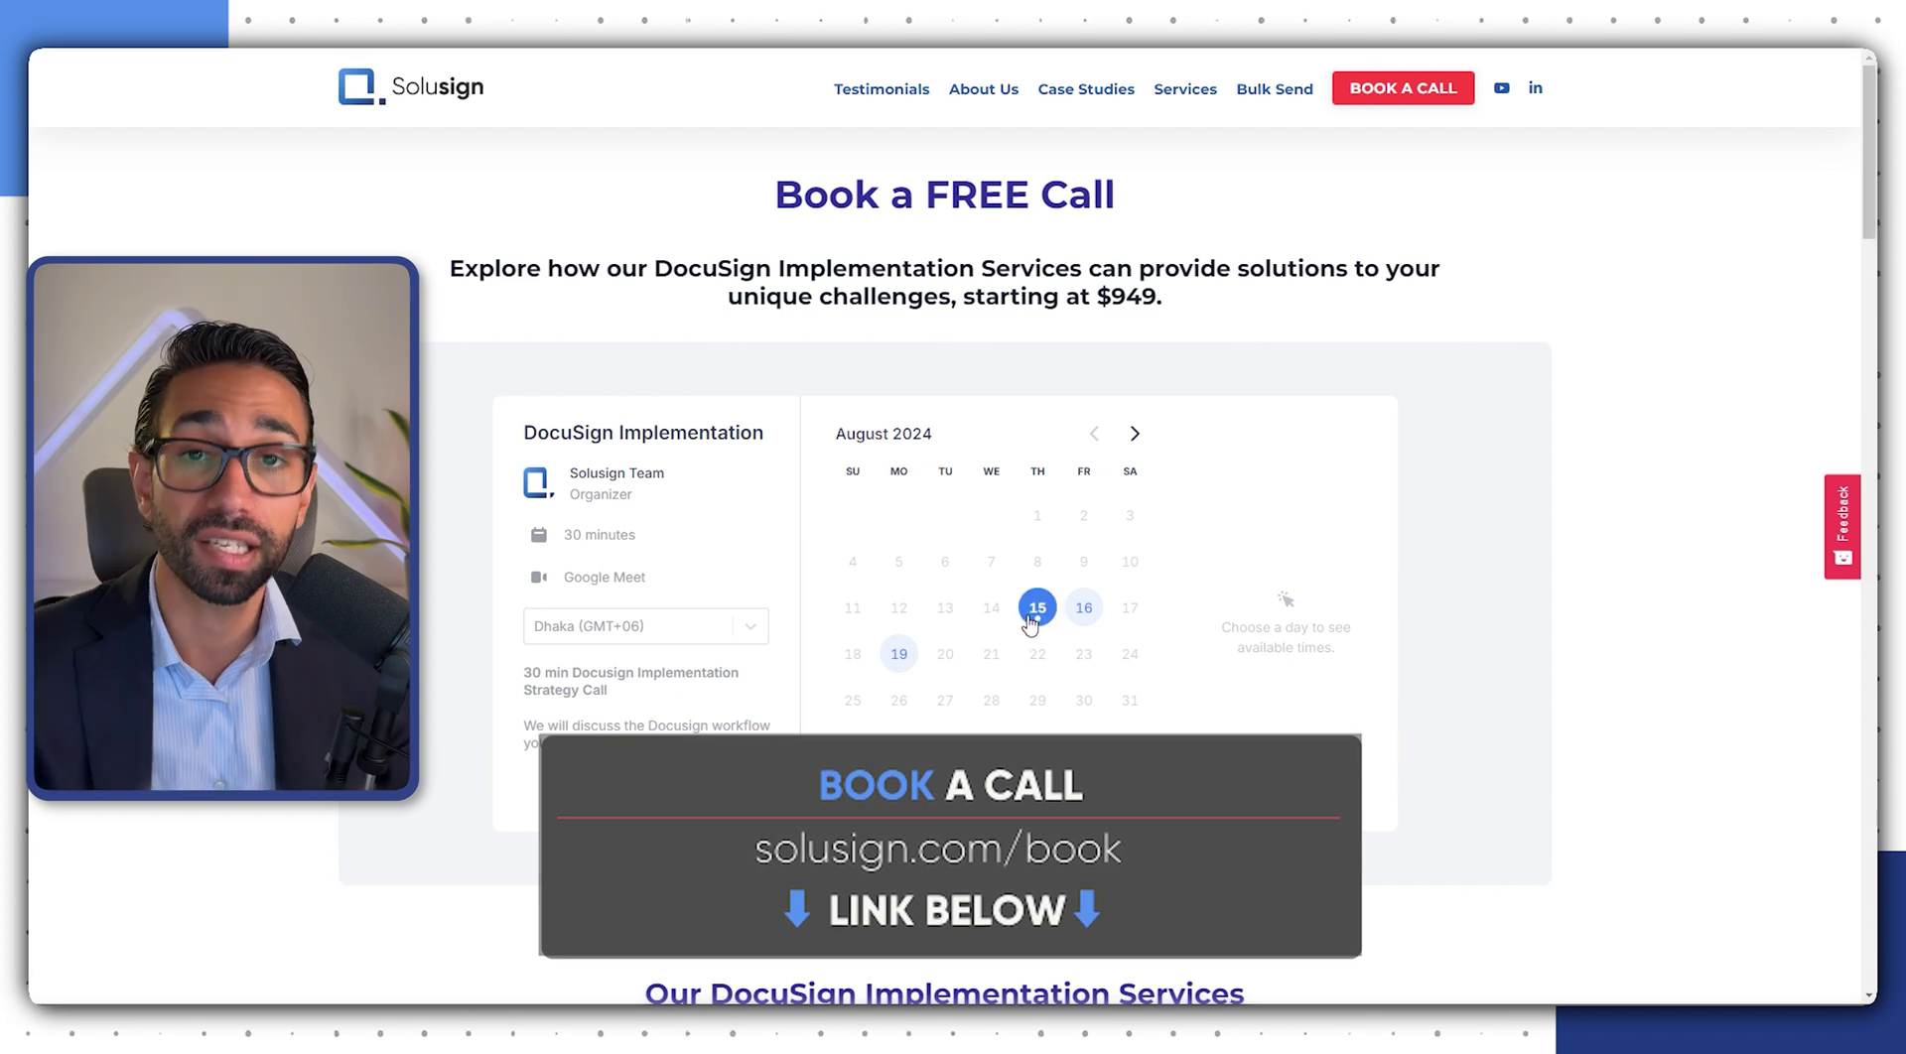
Book an August 15 call time slot, then open the DocuSign Mastery cheat sheet download form
left_click(1032, 612)
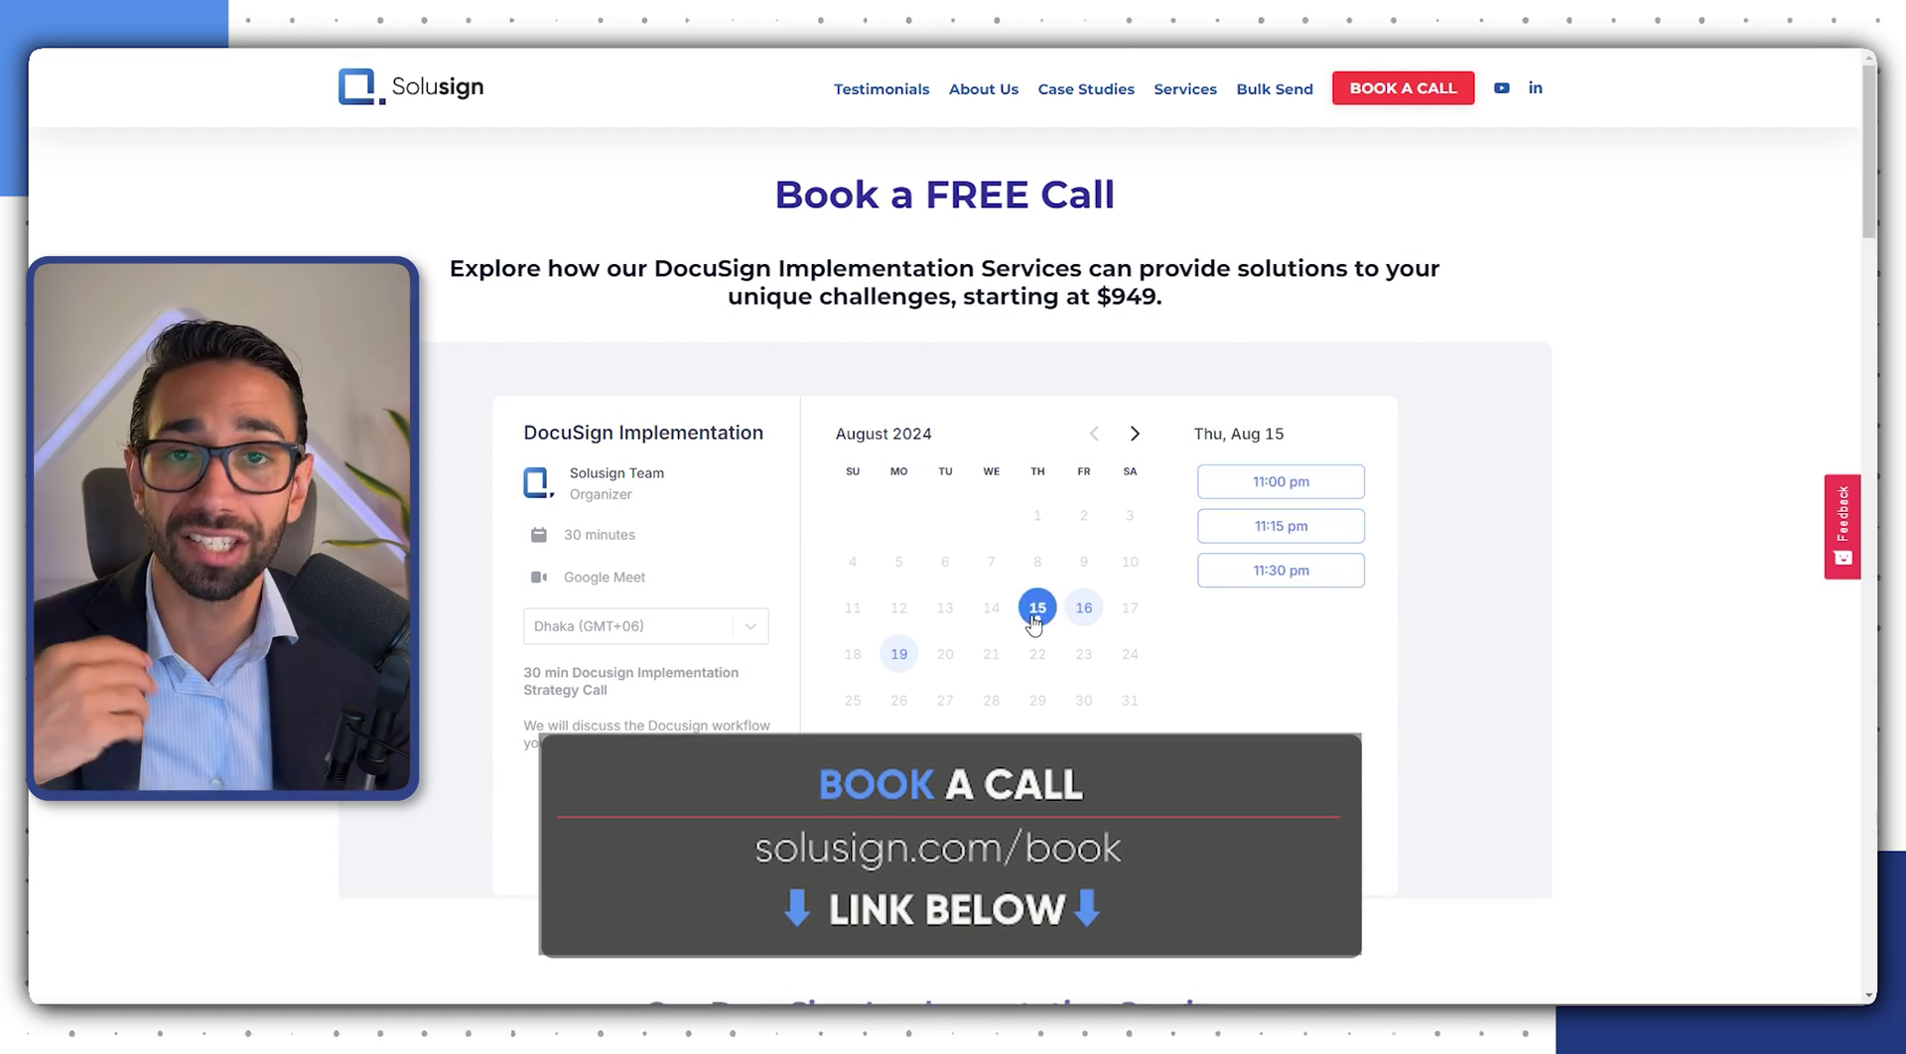
left_click(1303, 496)
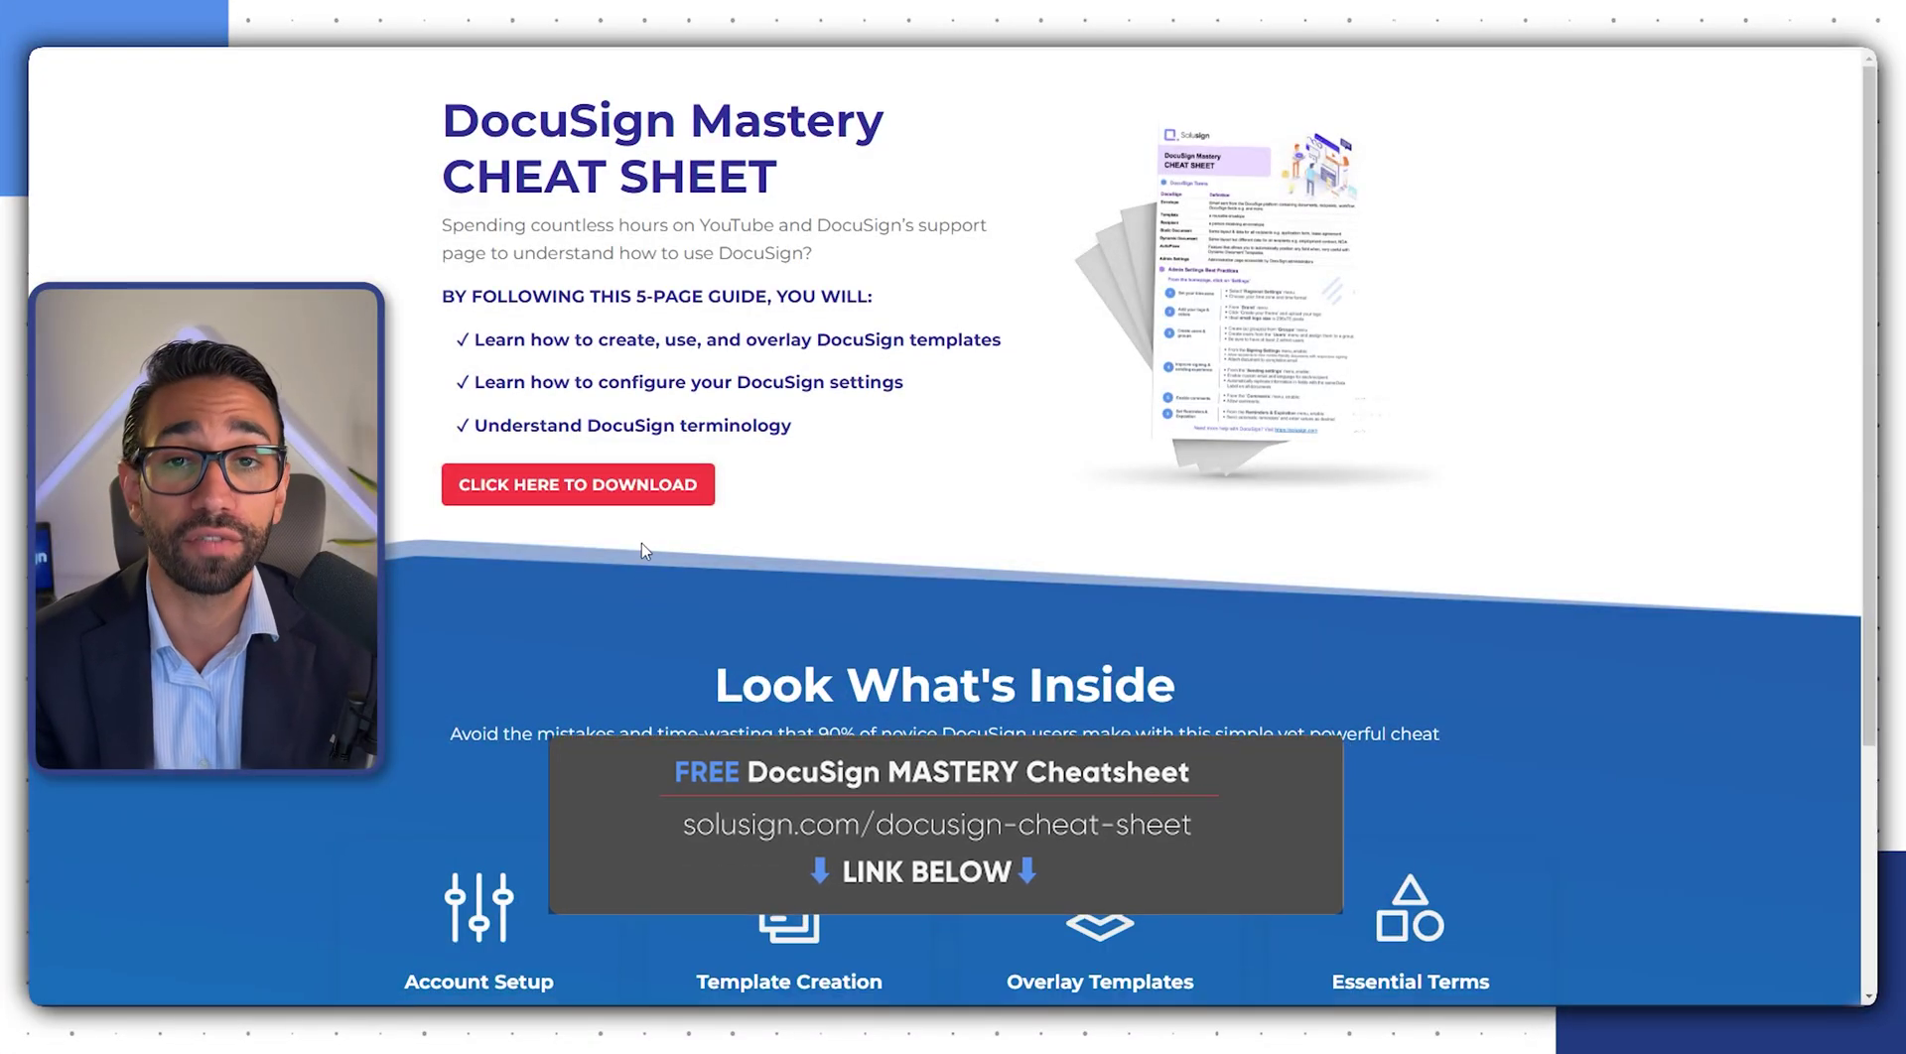
left_click(625, 499)
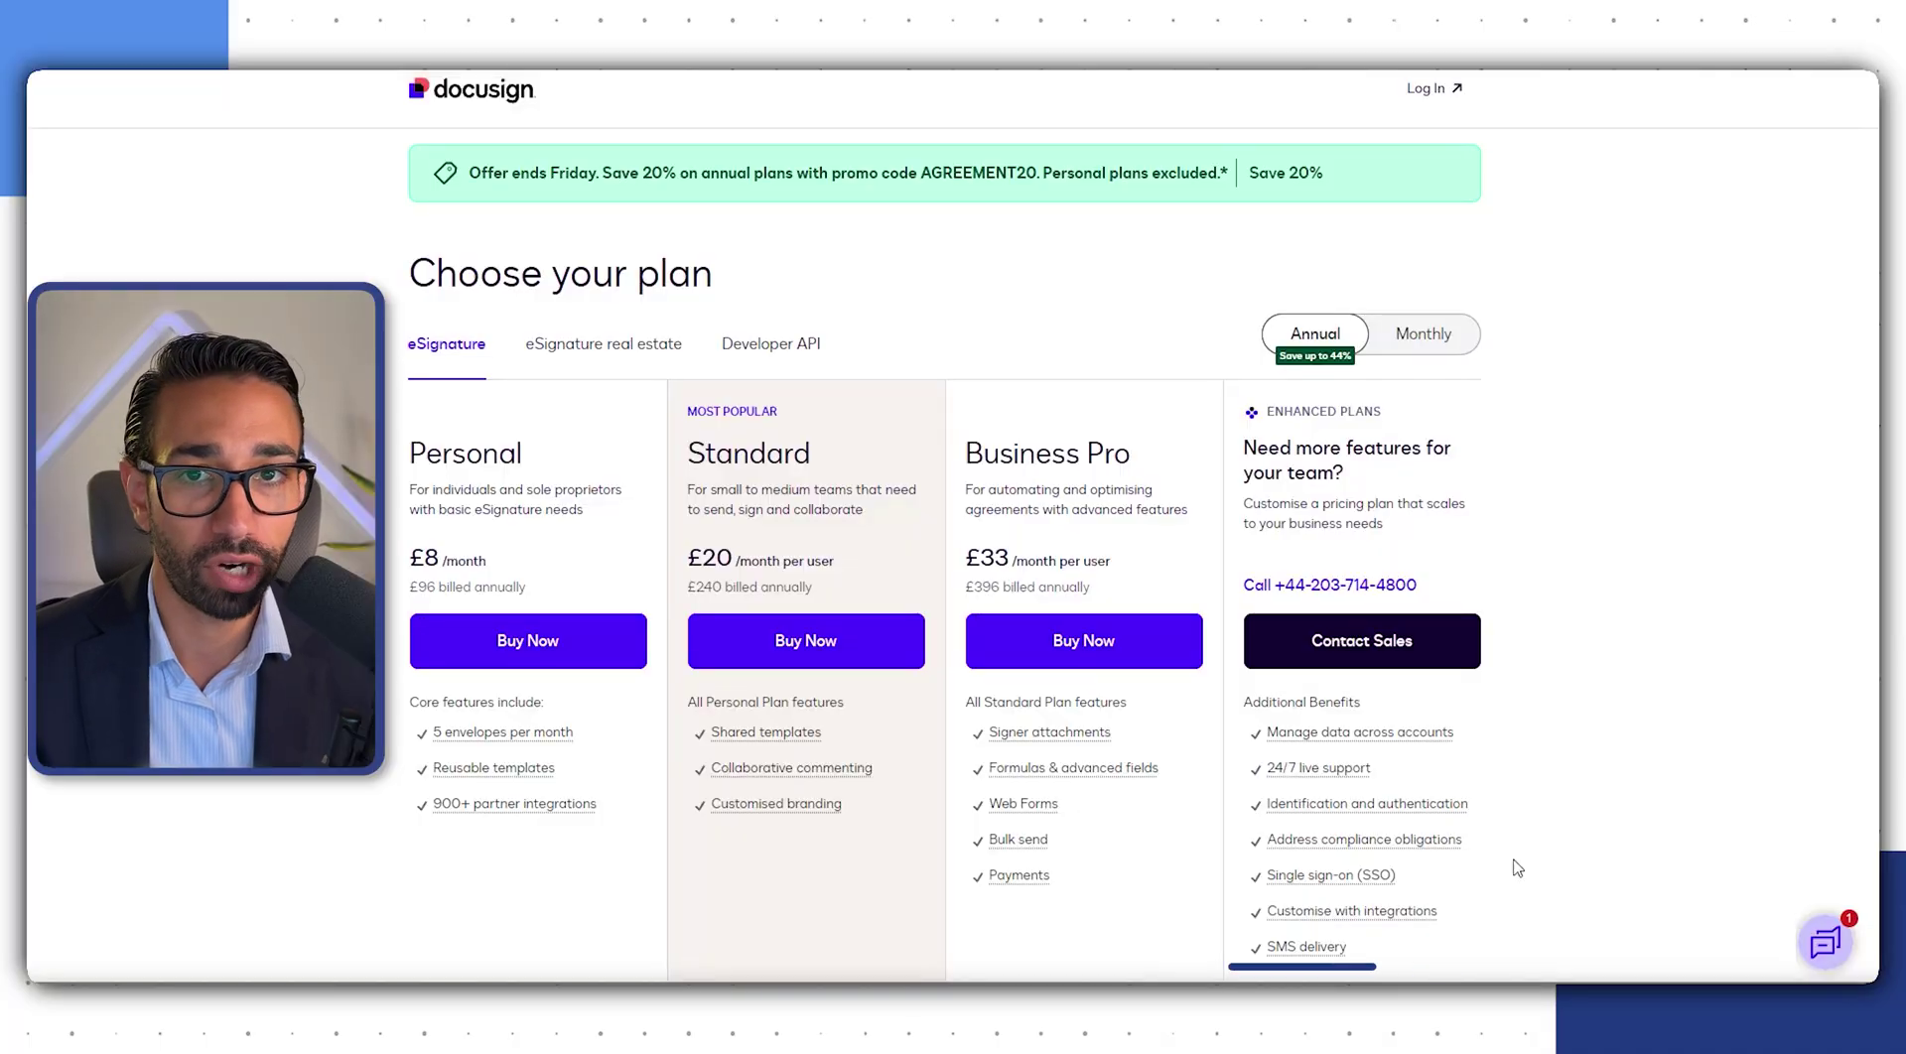
Go to DocuSign's Contact Sales page from the pricing page
left_click(1356, 643)
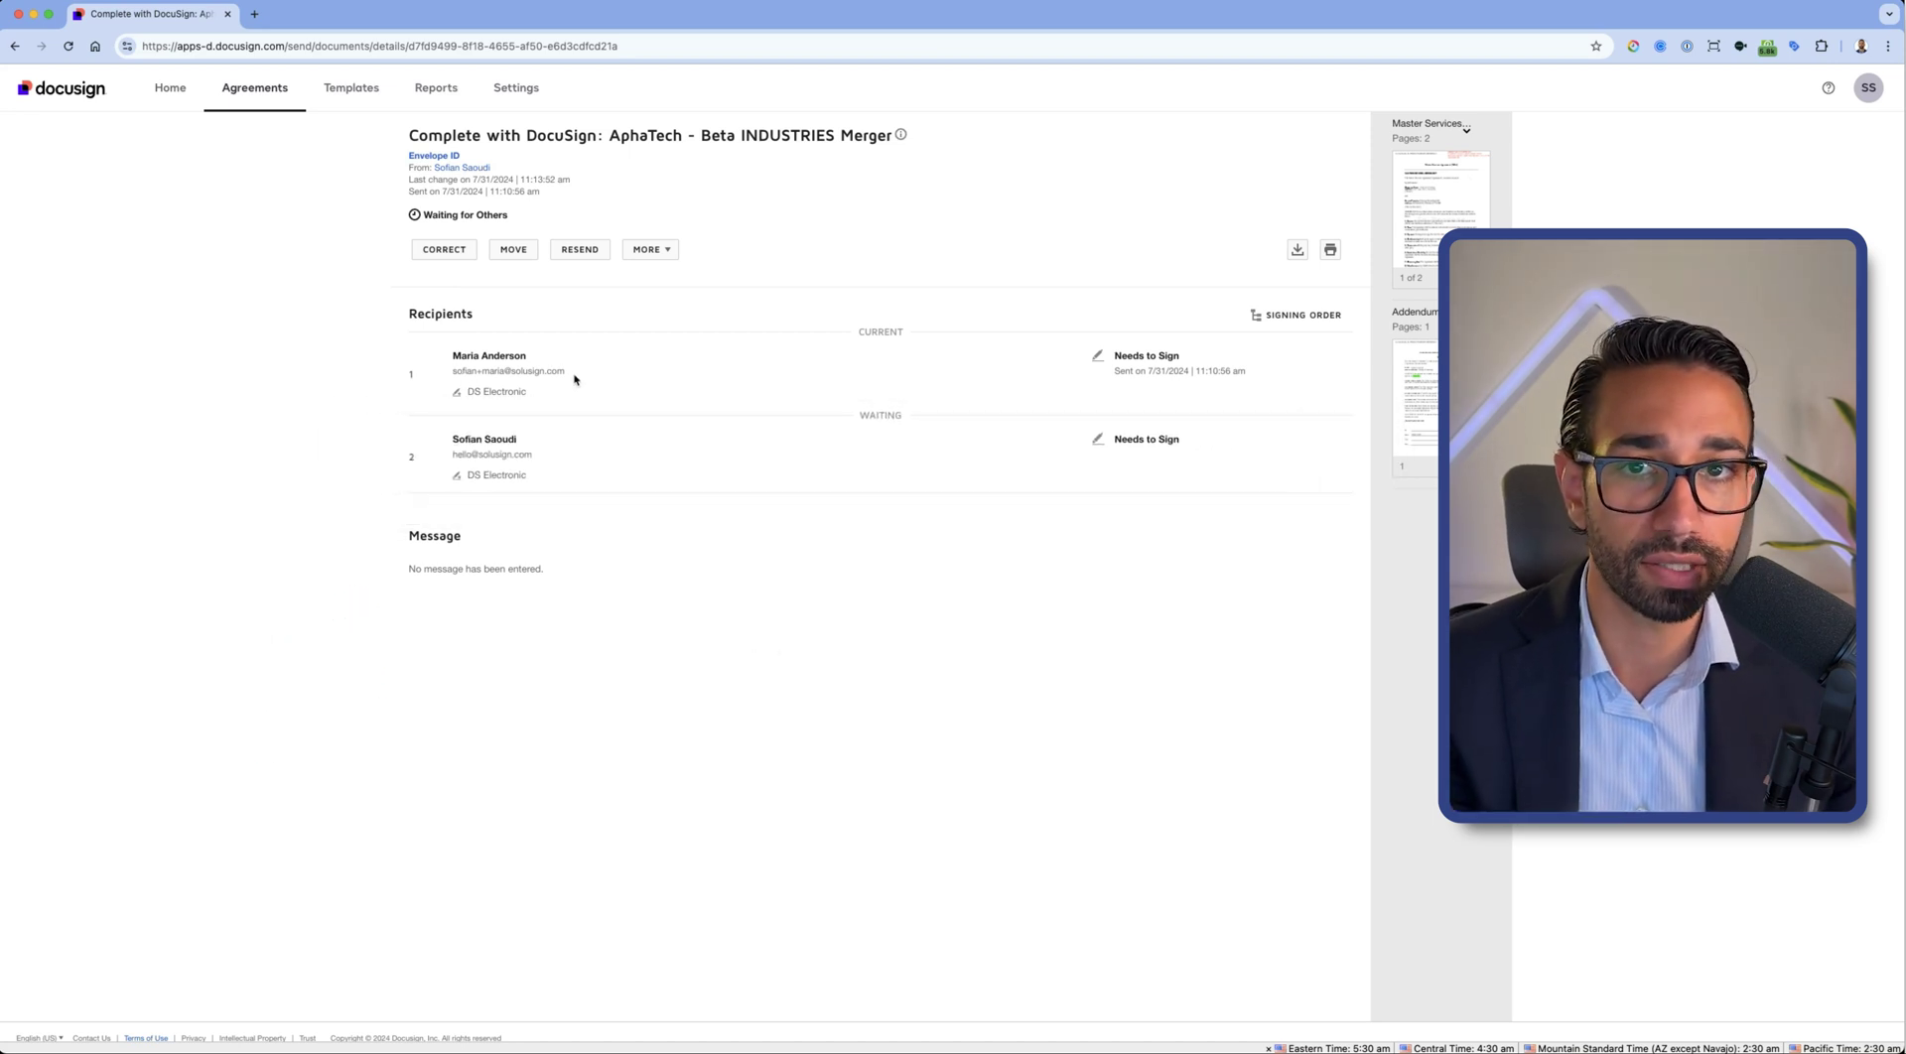
Open the first AphaTech - Beta INDUSTRIES Merger envelope from the Sent agreements list
left_click(273, 83)
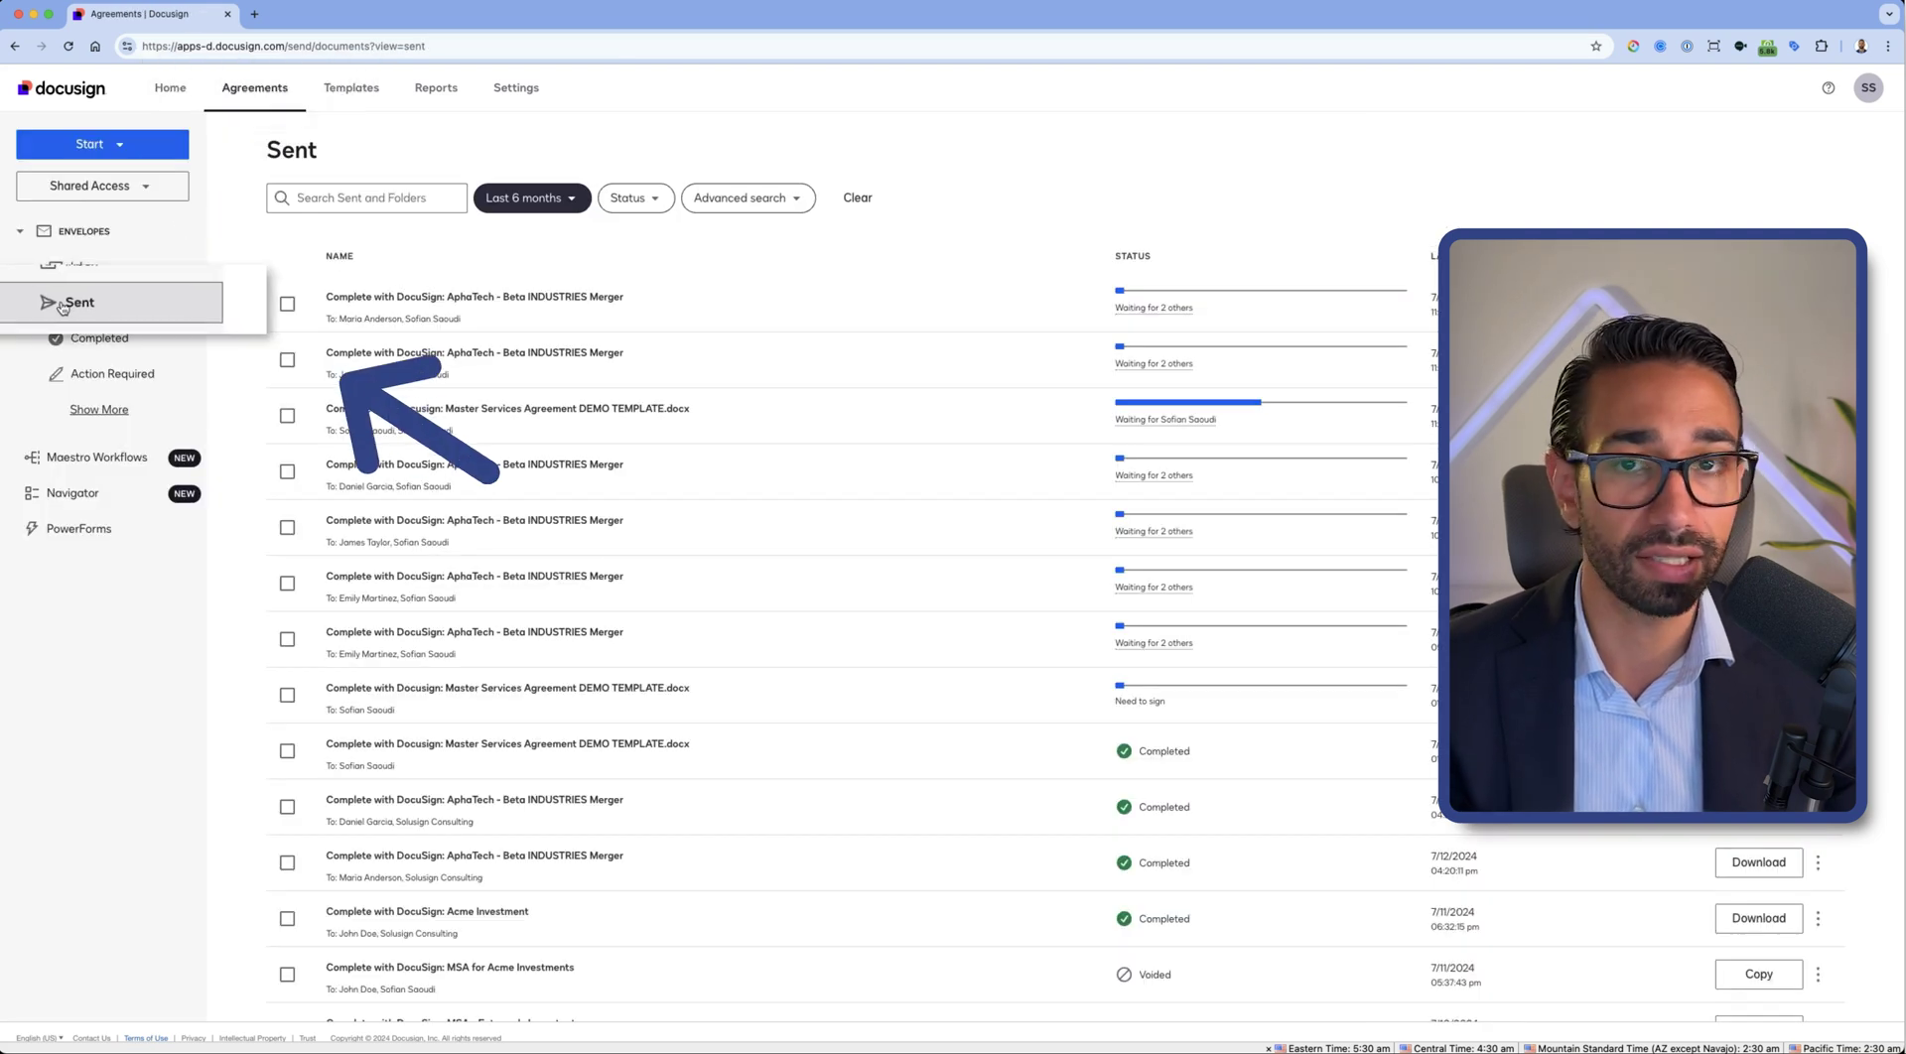
left_click(427, 297)
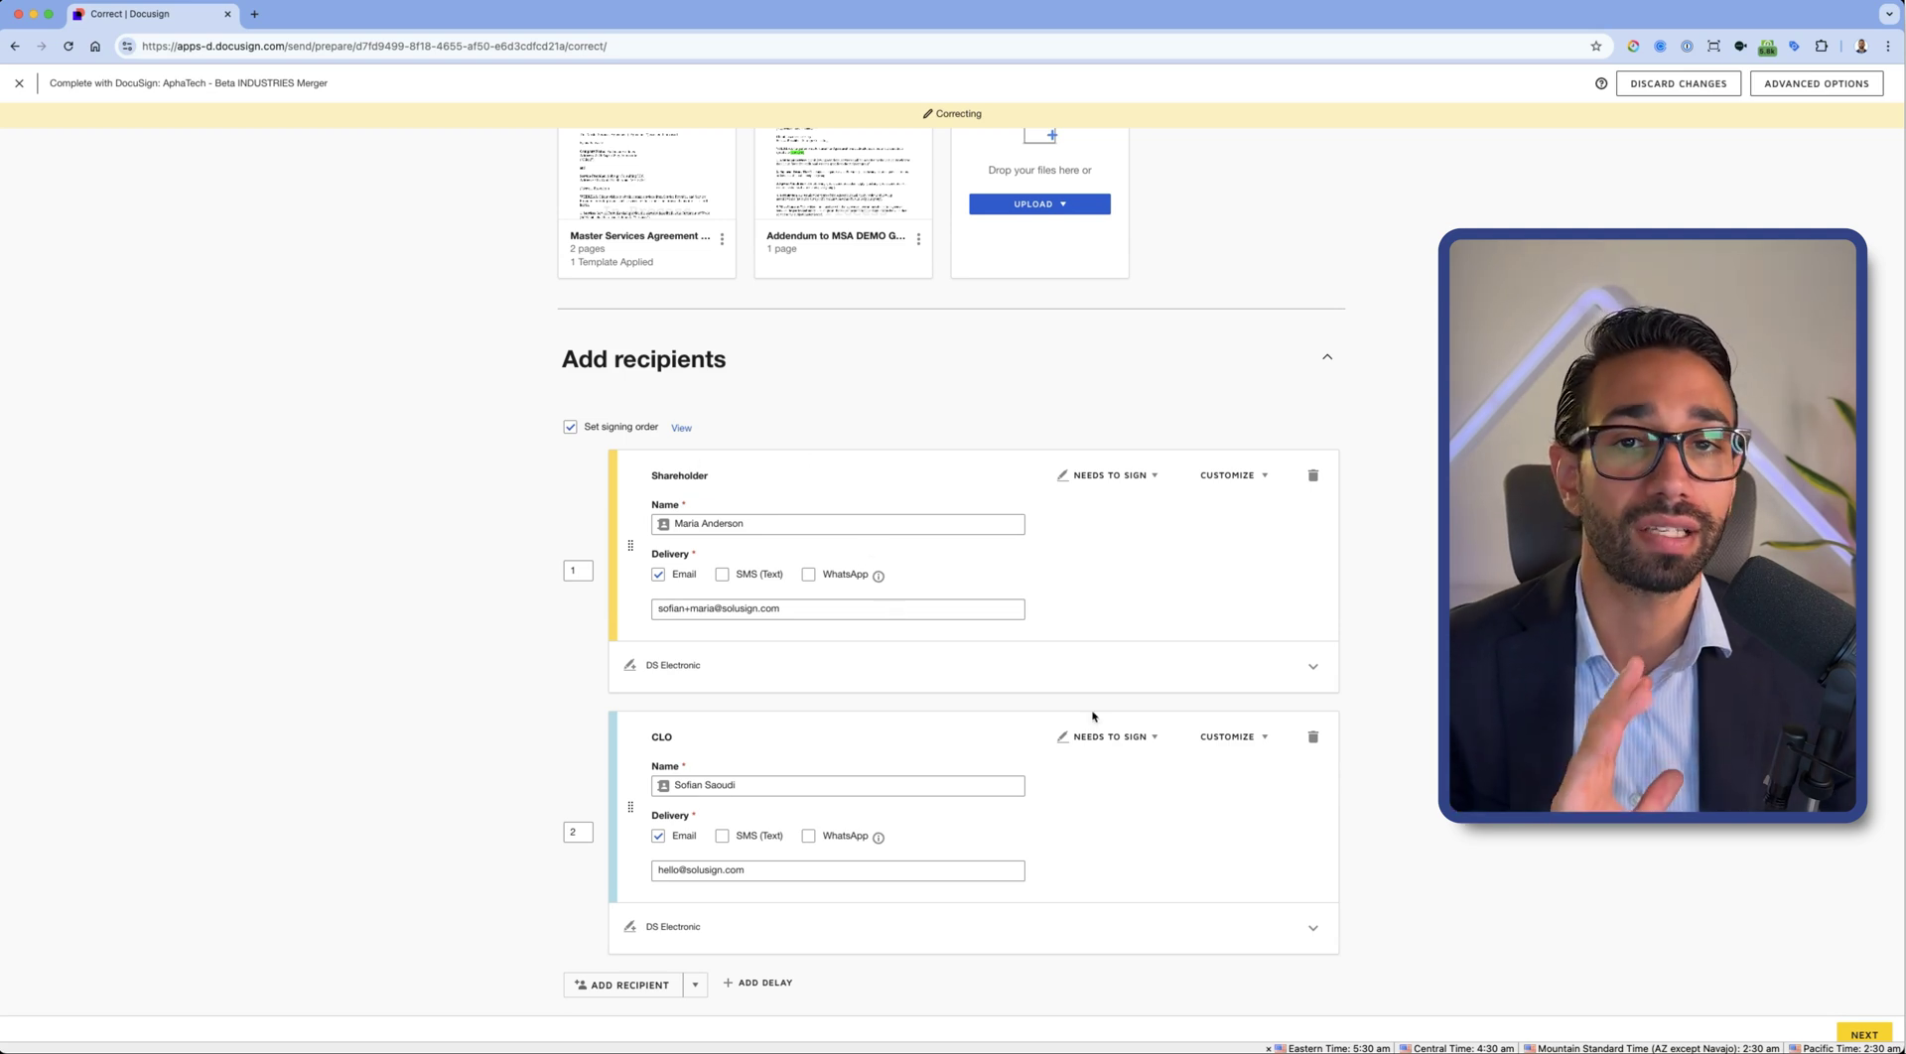
Remove the Addendum document from the envelope correction
scroll(919, 527, "up", 2)
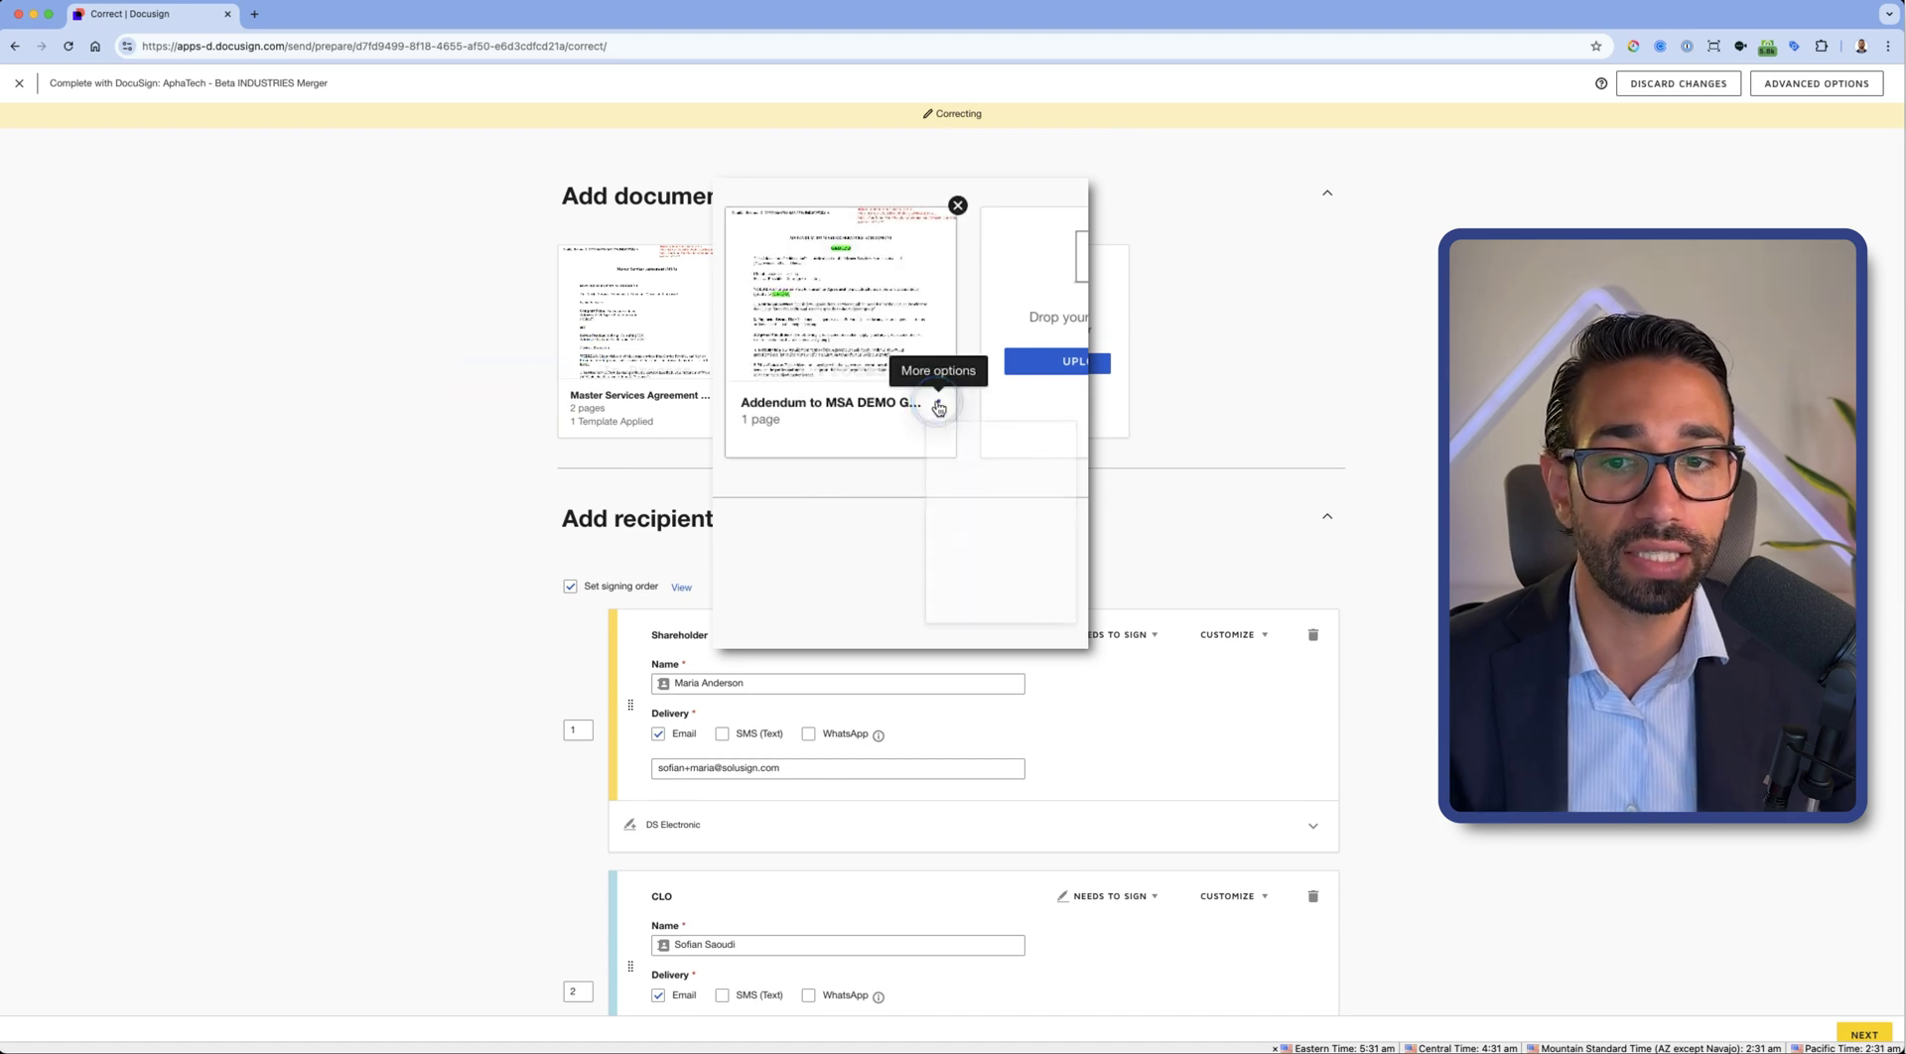
left_click(981, 579)
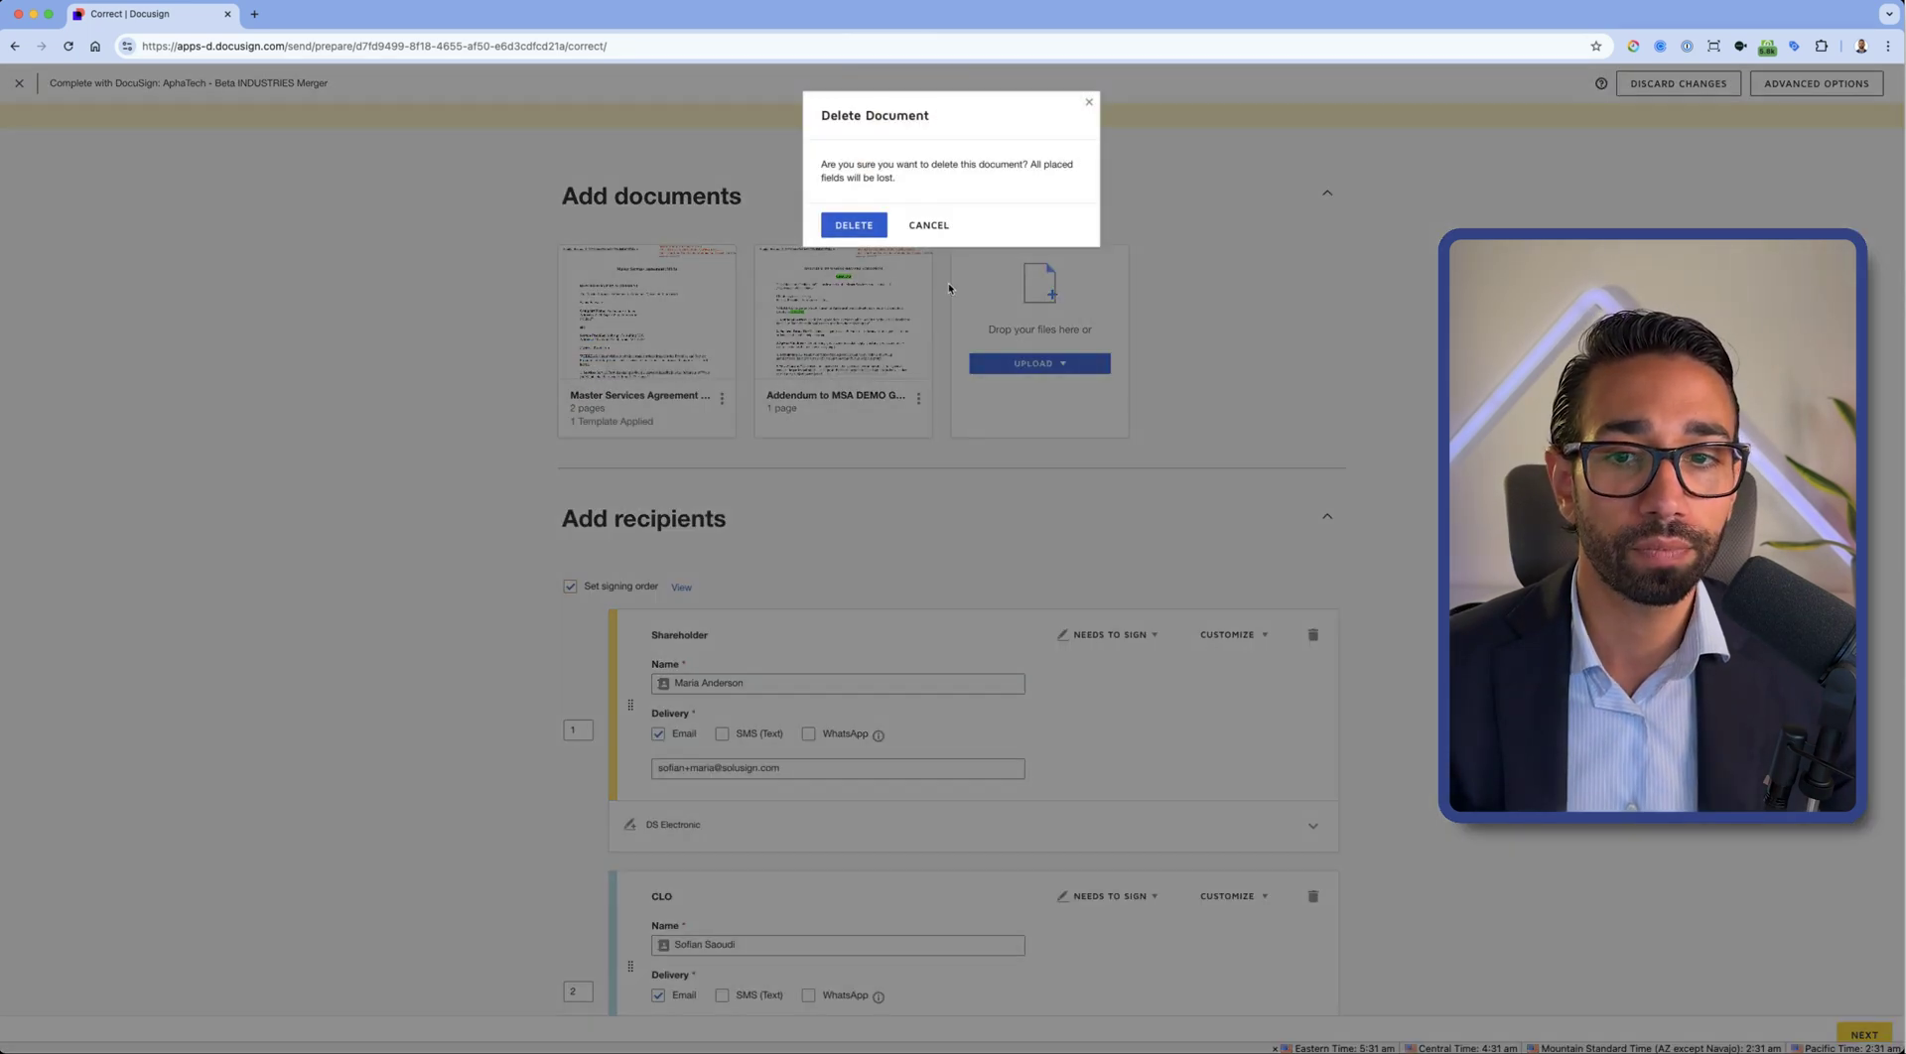
left_click(855, 226)
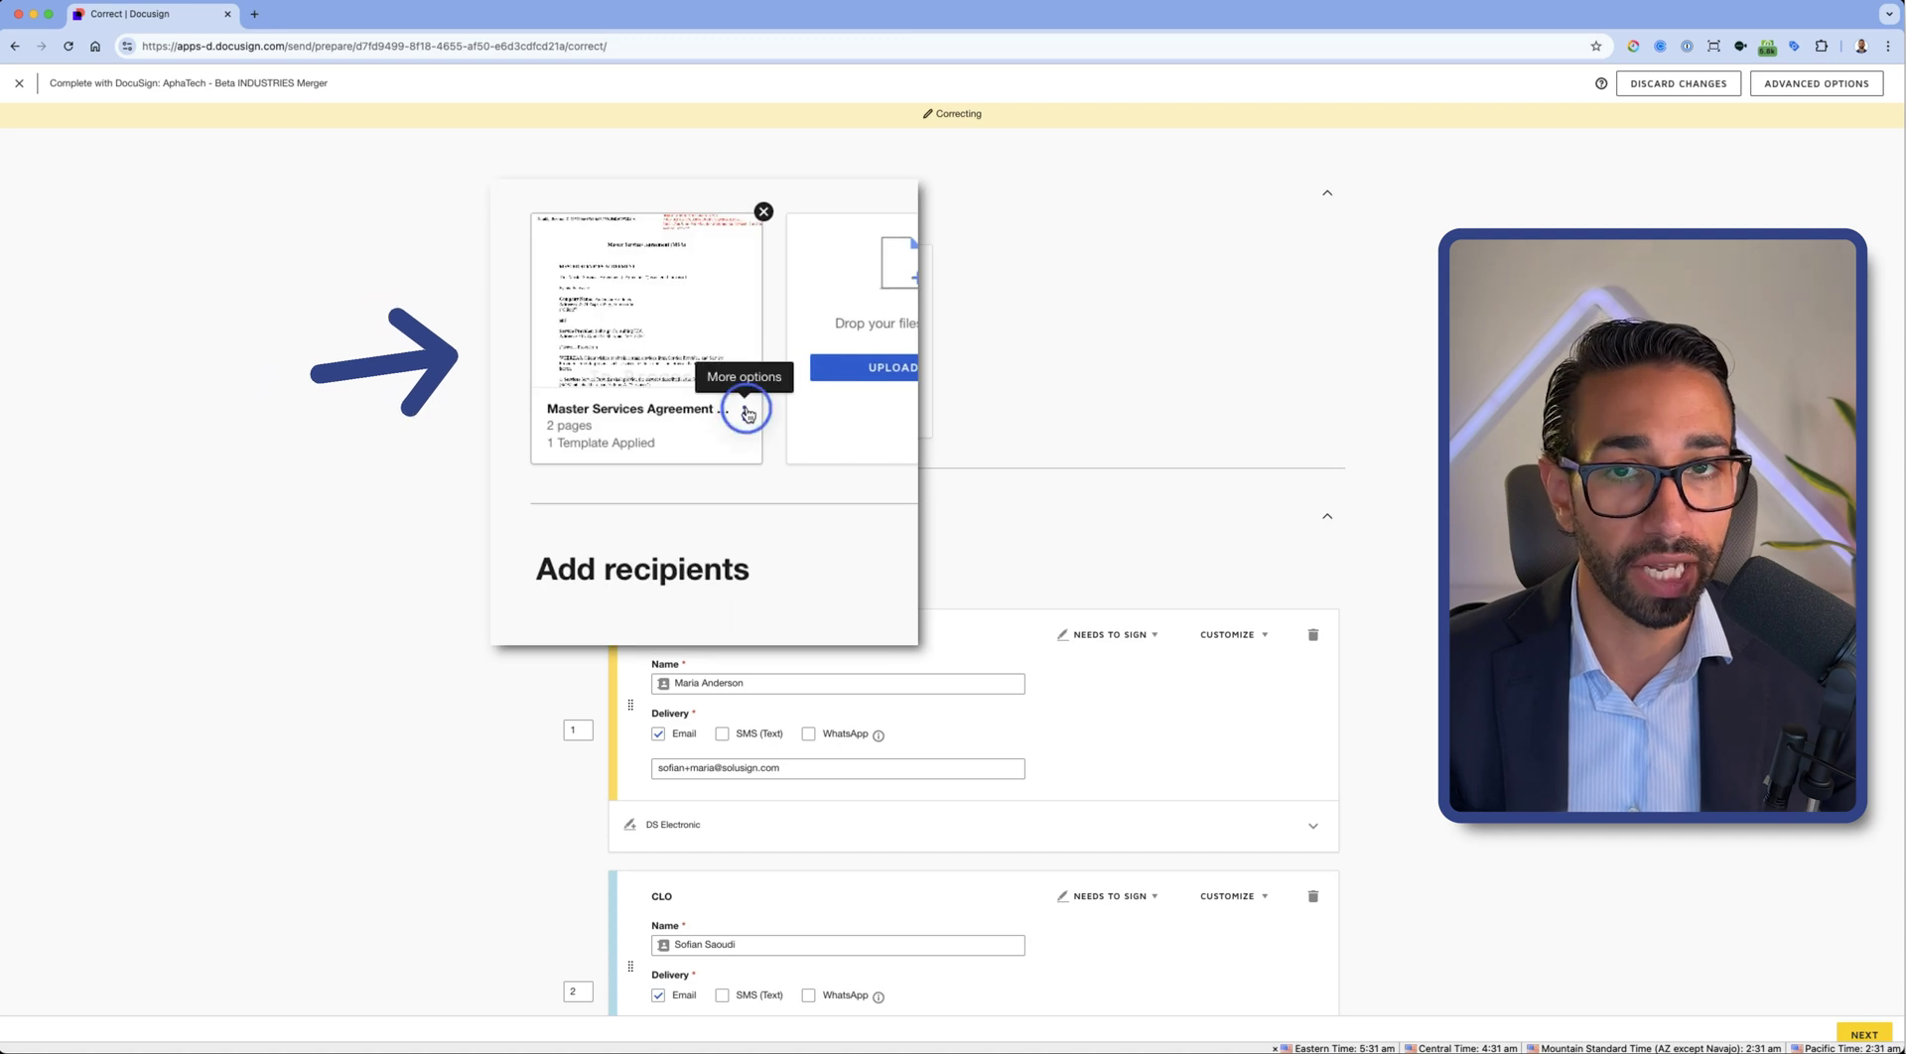
Cancel replacing the Master Services Agreement file and review the recipients below
left_click(748, 412)
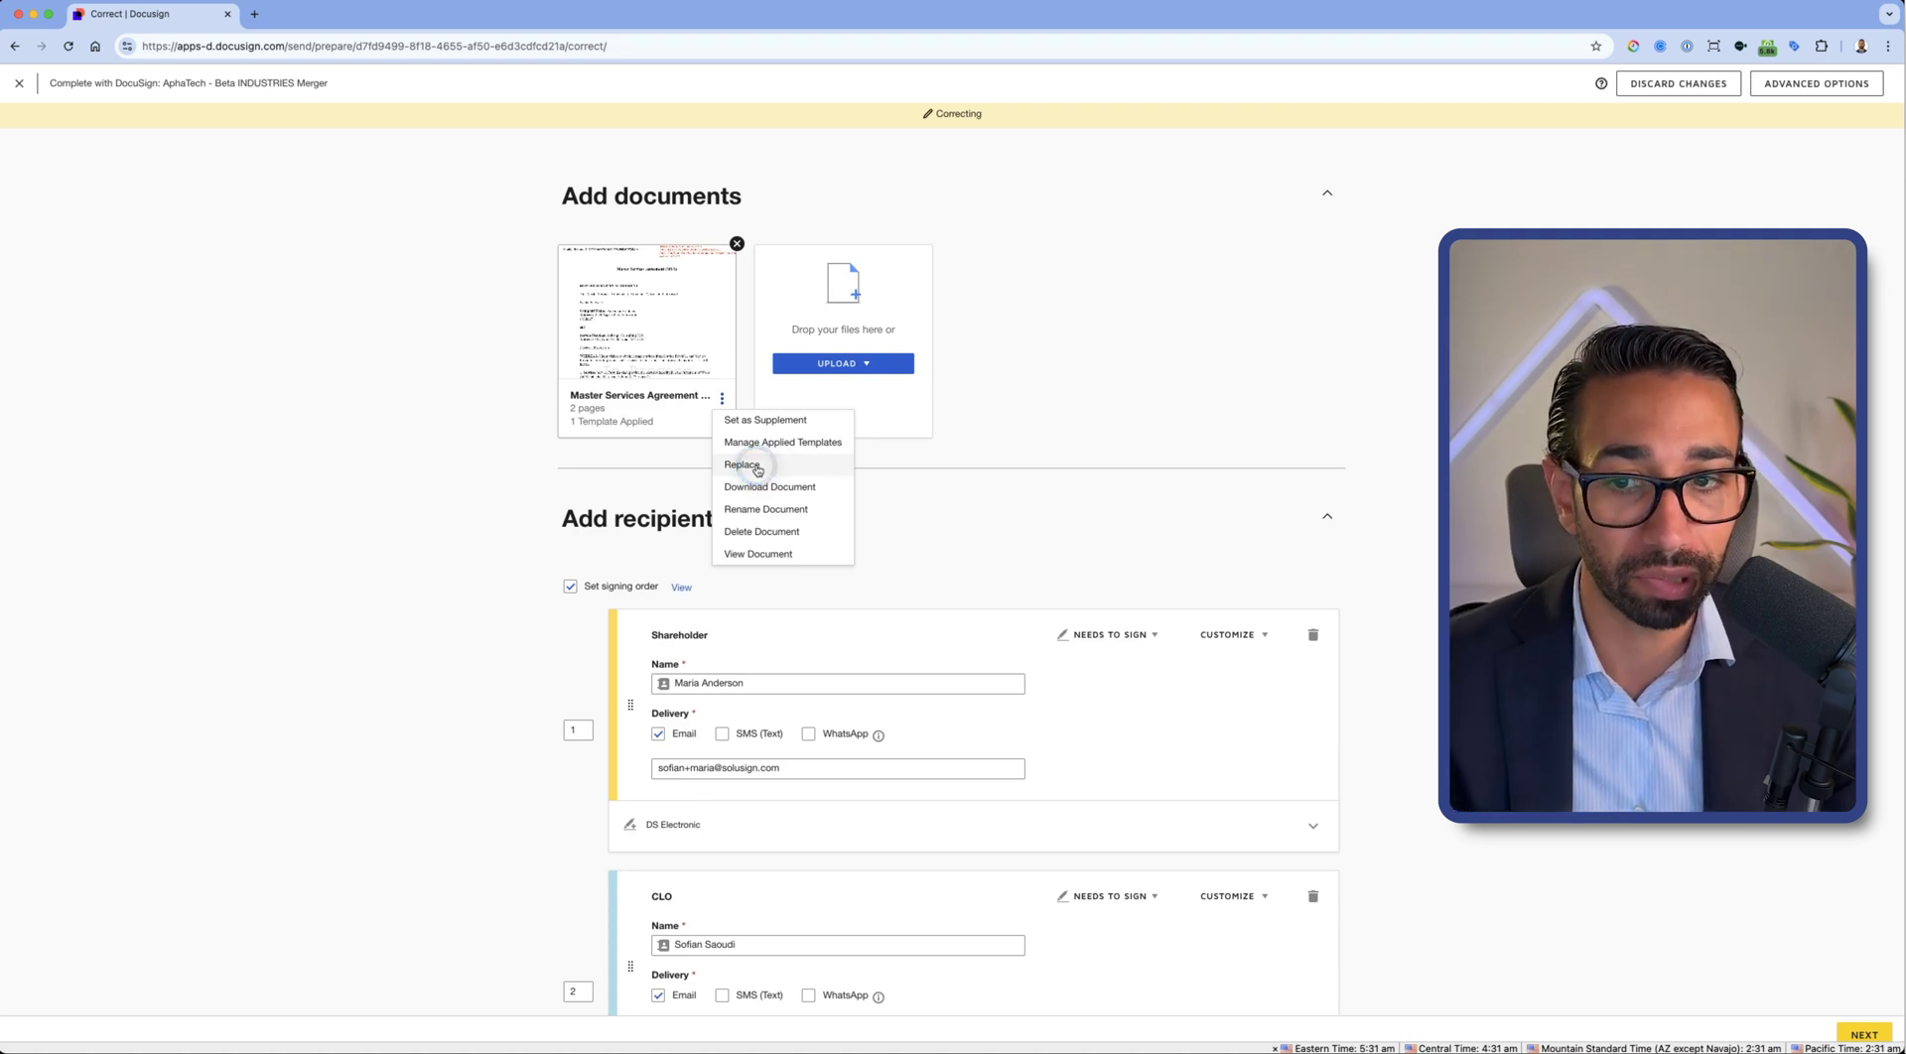
left_click(751, 465)
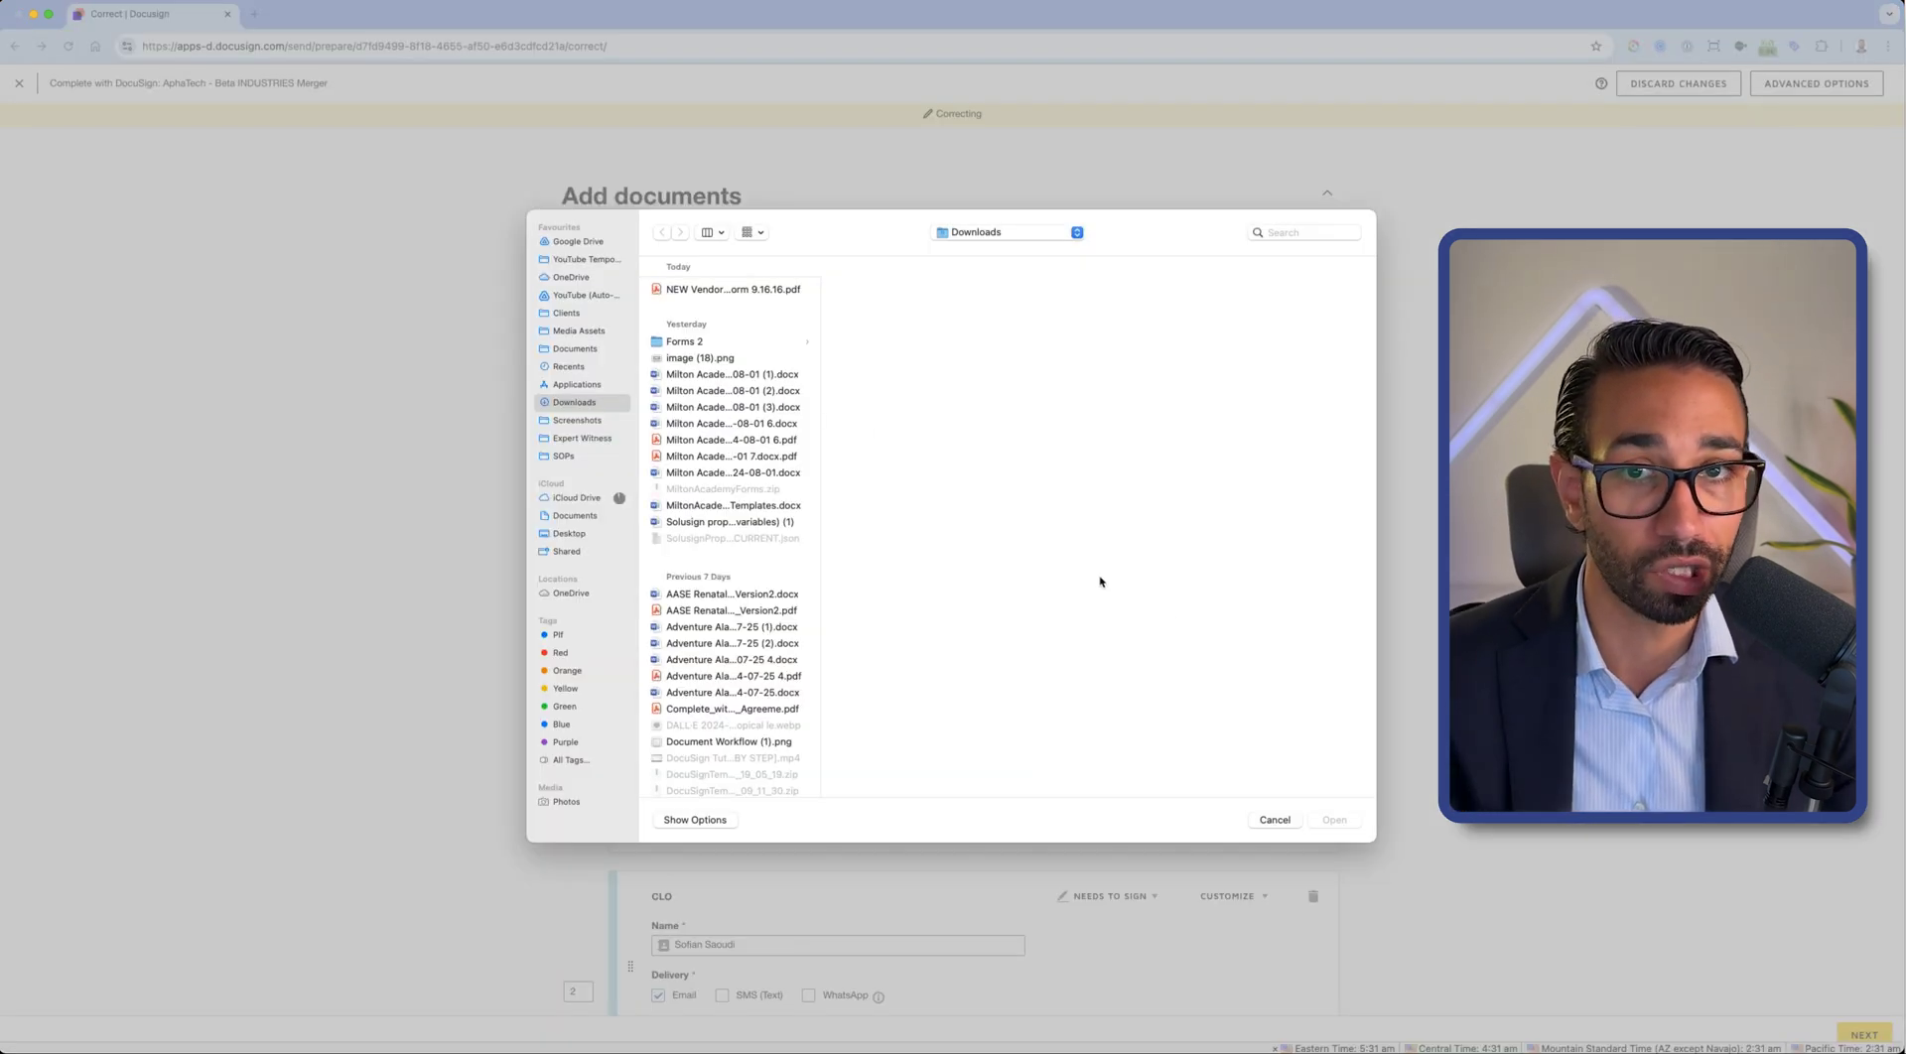
left_click(1278, 819)
scroll(708, 468, "down", 3)
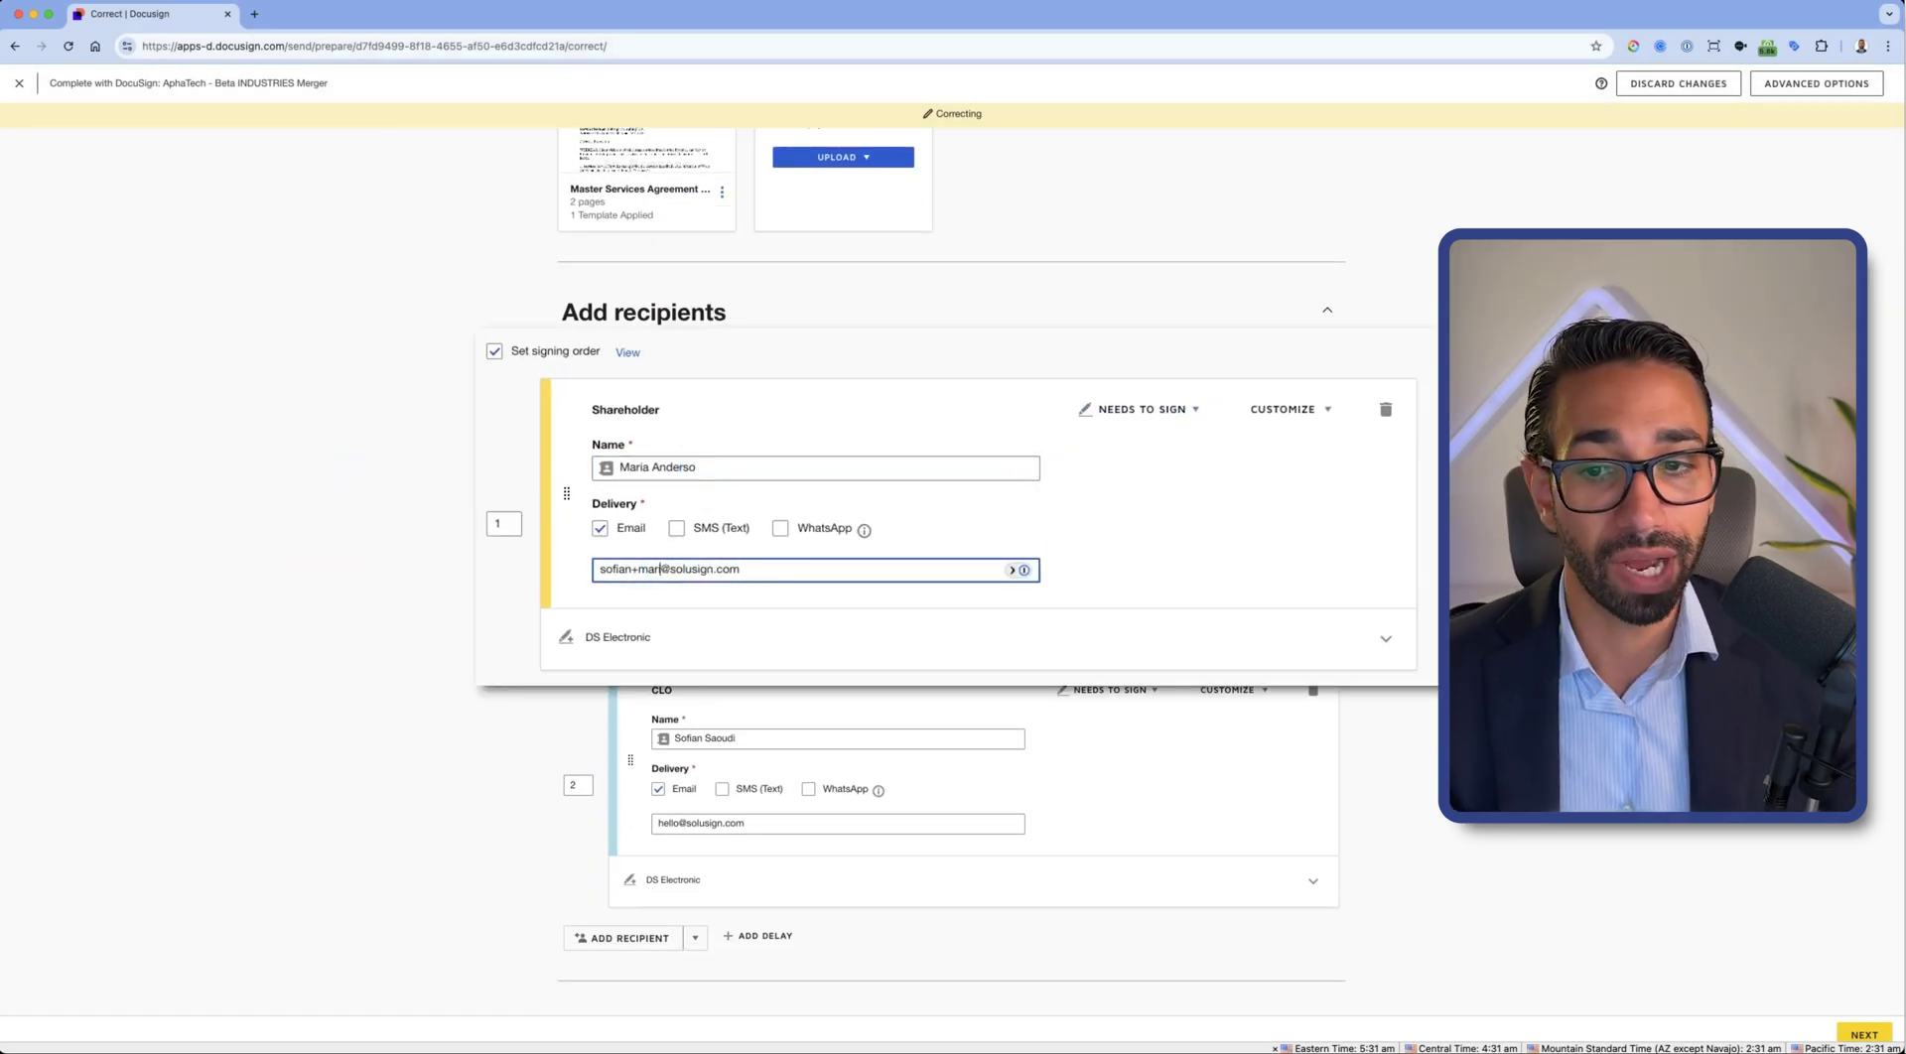
scroll(1360, 604, "down", 2)
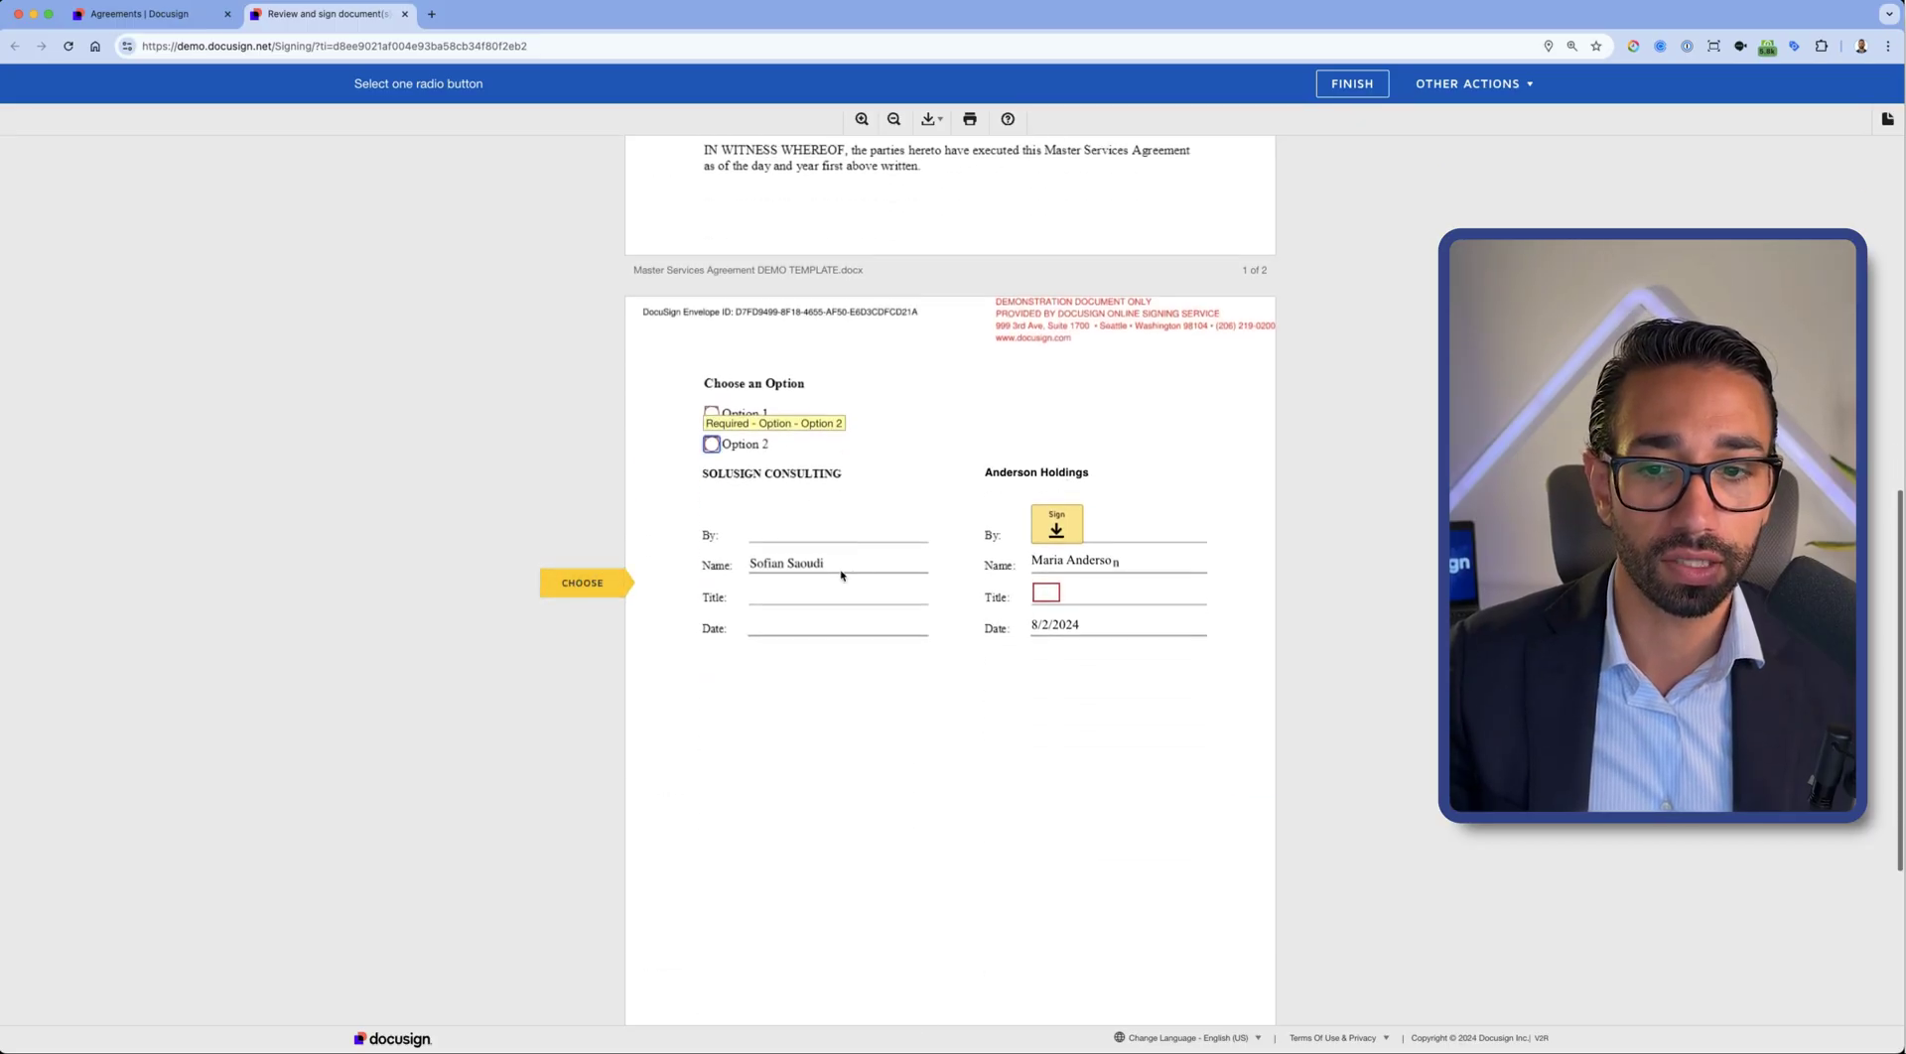
Sign with Option 2 as the first recipient, then reopen the envelope for correction
left_click(716, 447)
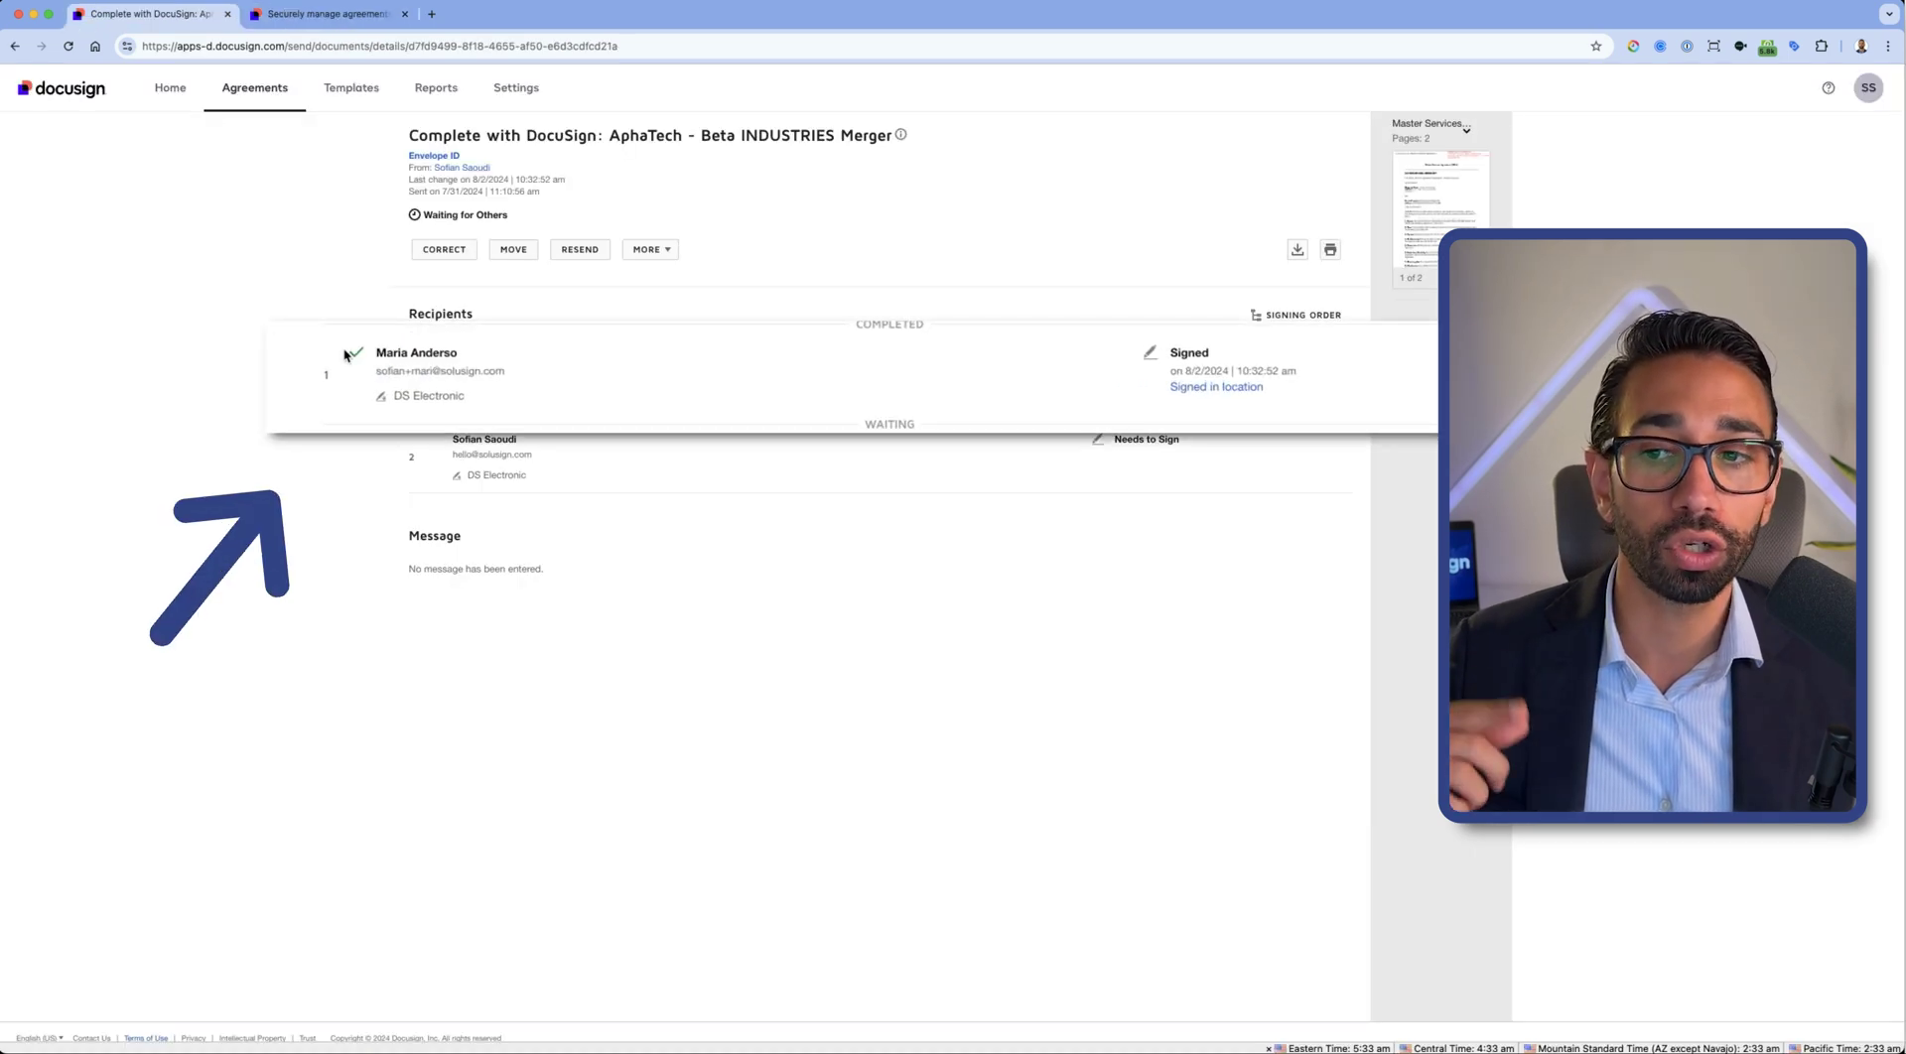
left_click_drag(416, 353, 596, 377)
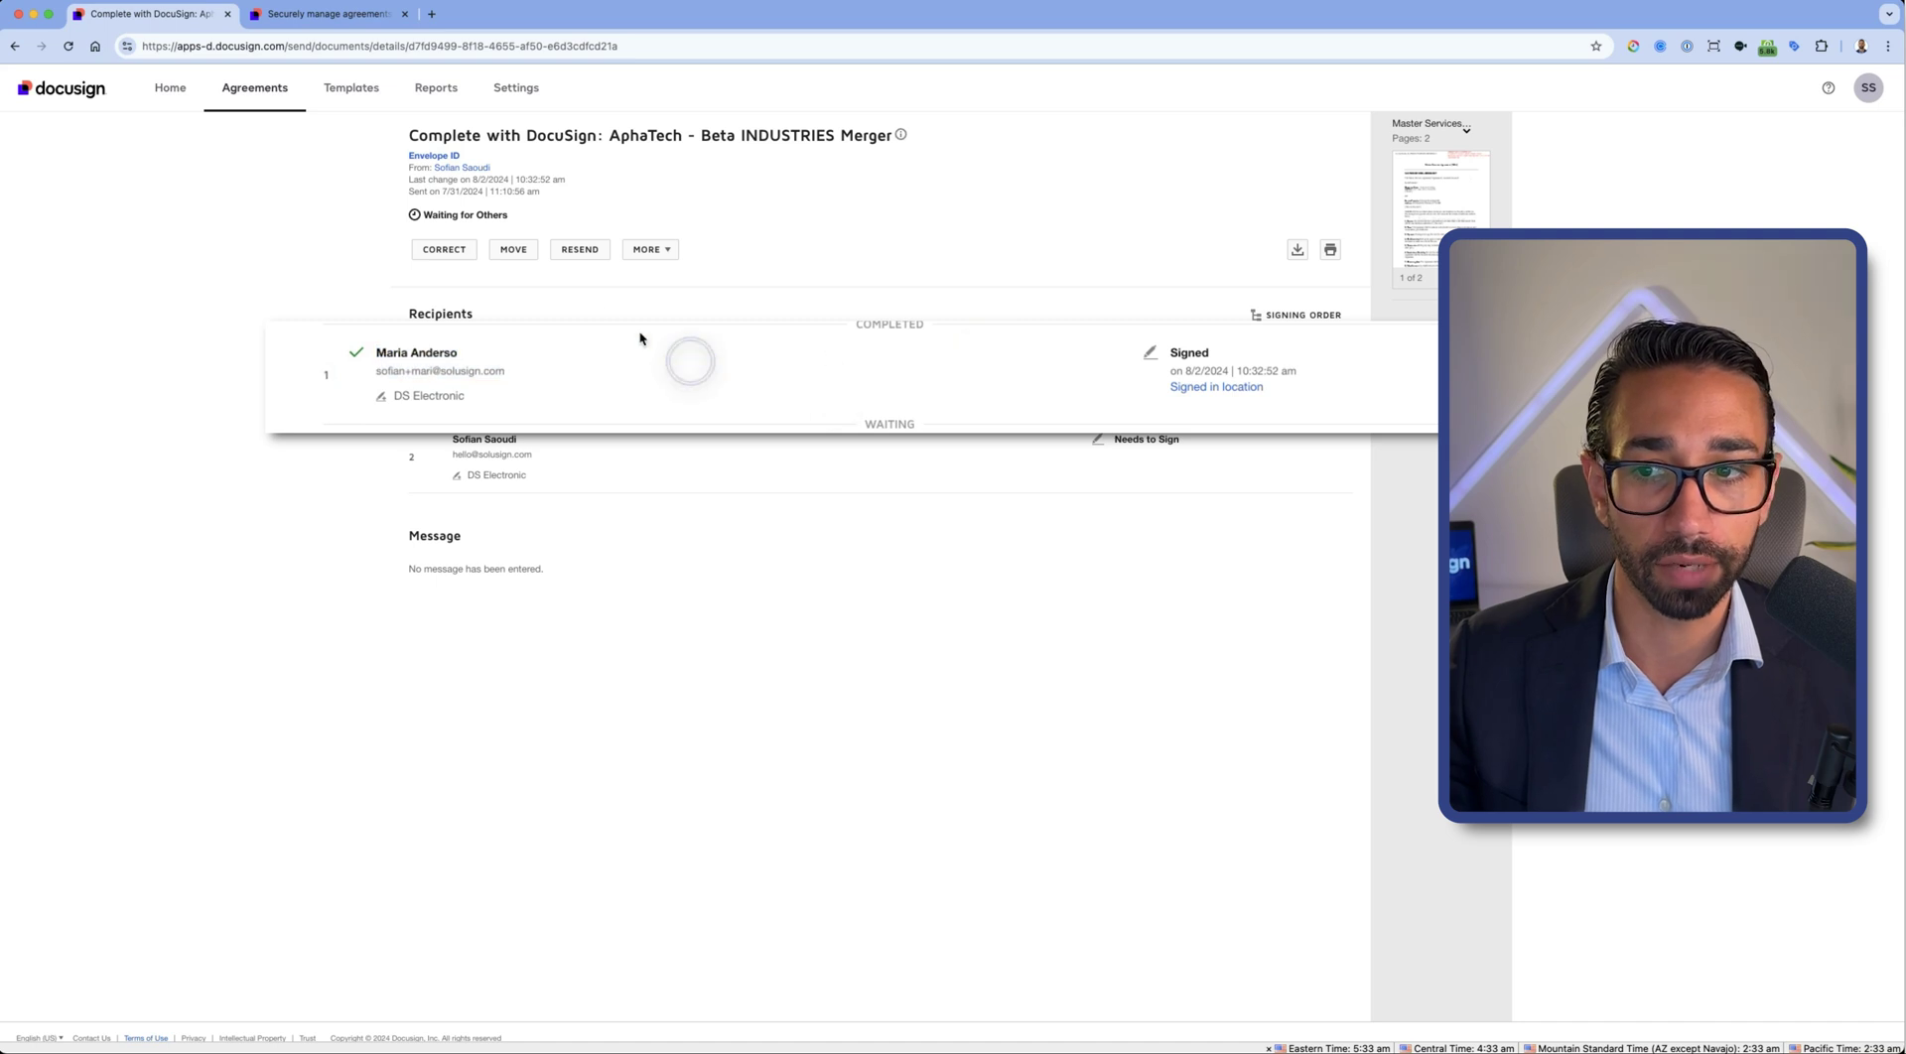
left_click(441, 252)
mouse_move(558, 227)
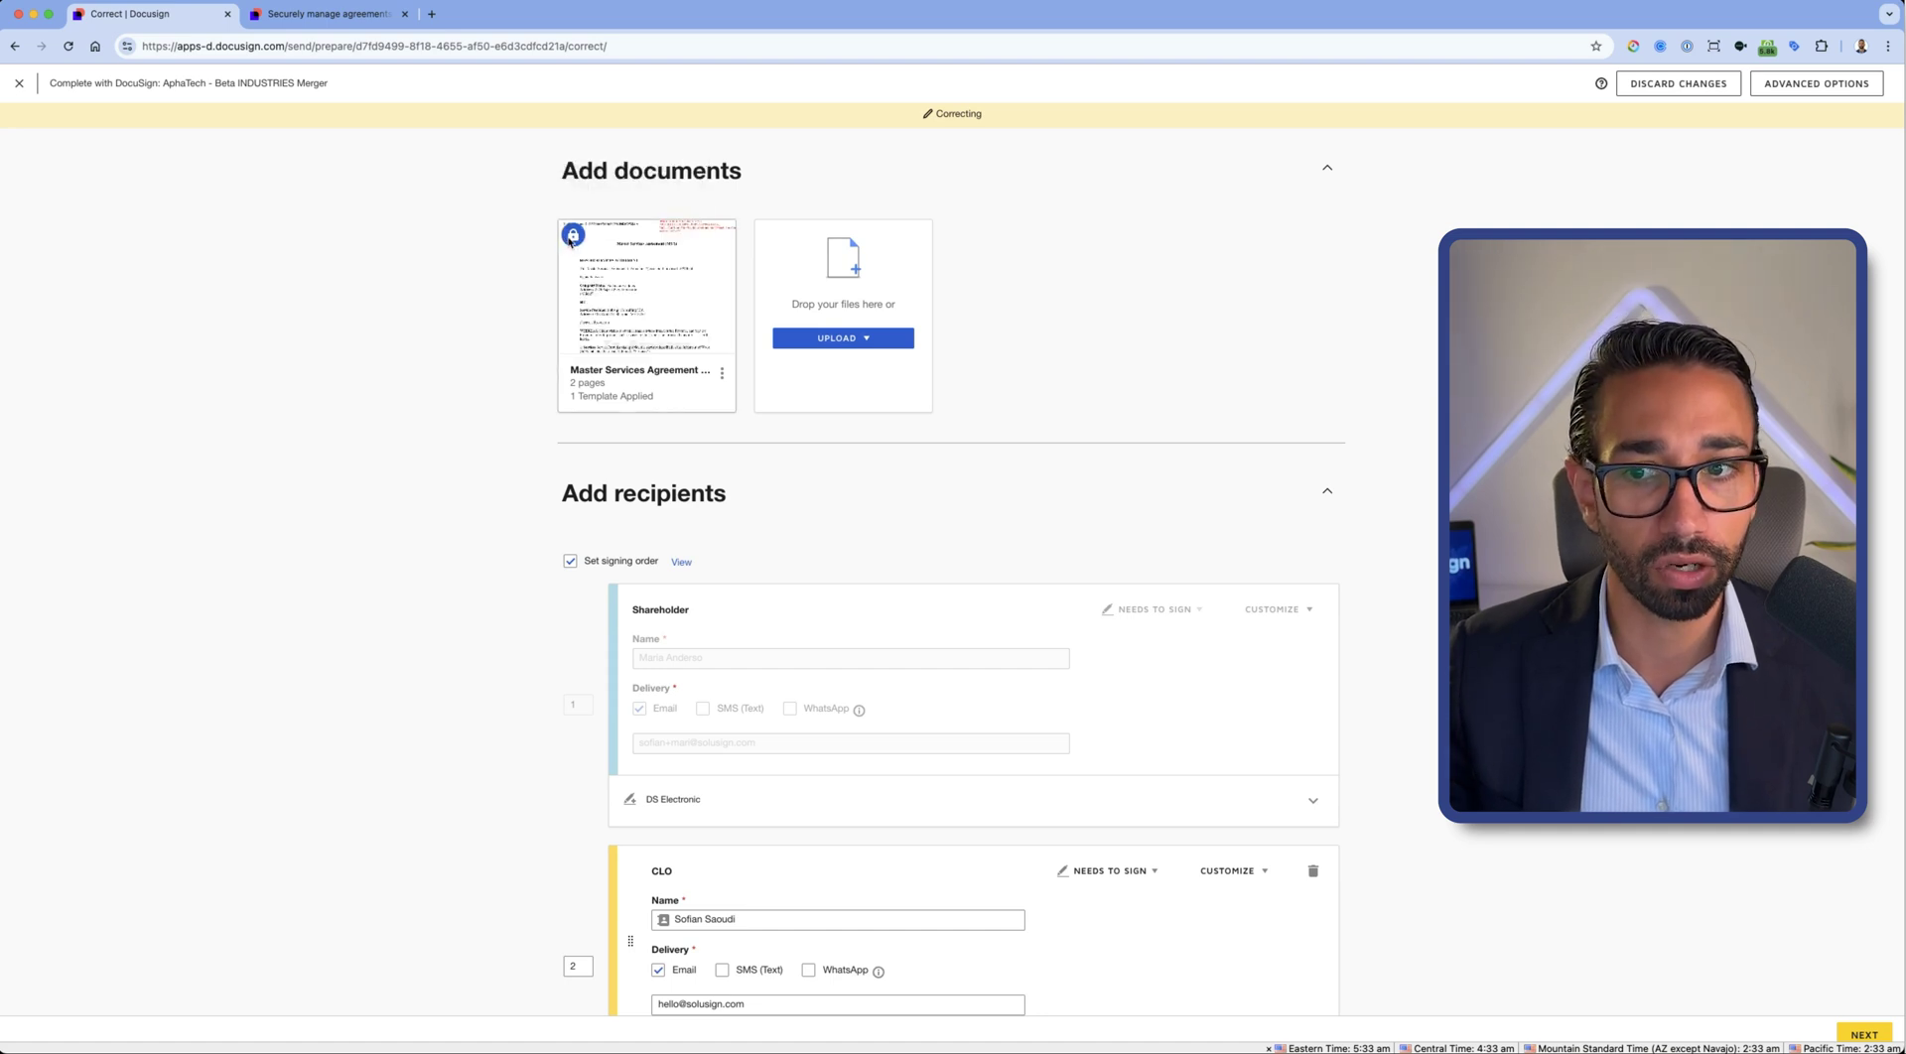
Dismiss the Upload document options and try editing the signed Shareholder's locked email
left_click(870, 342)
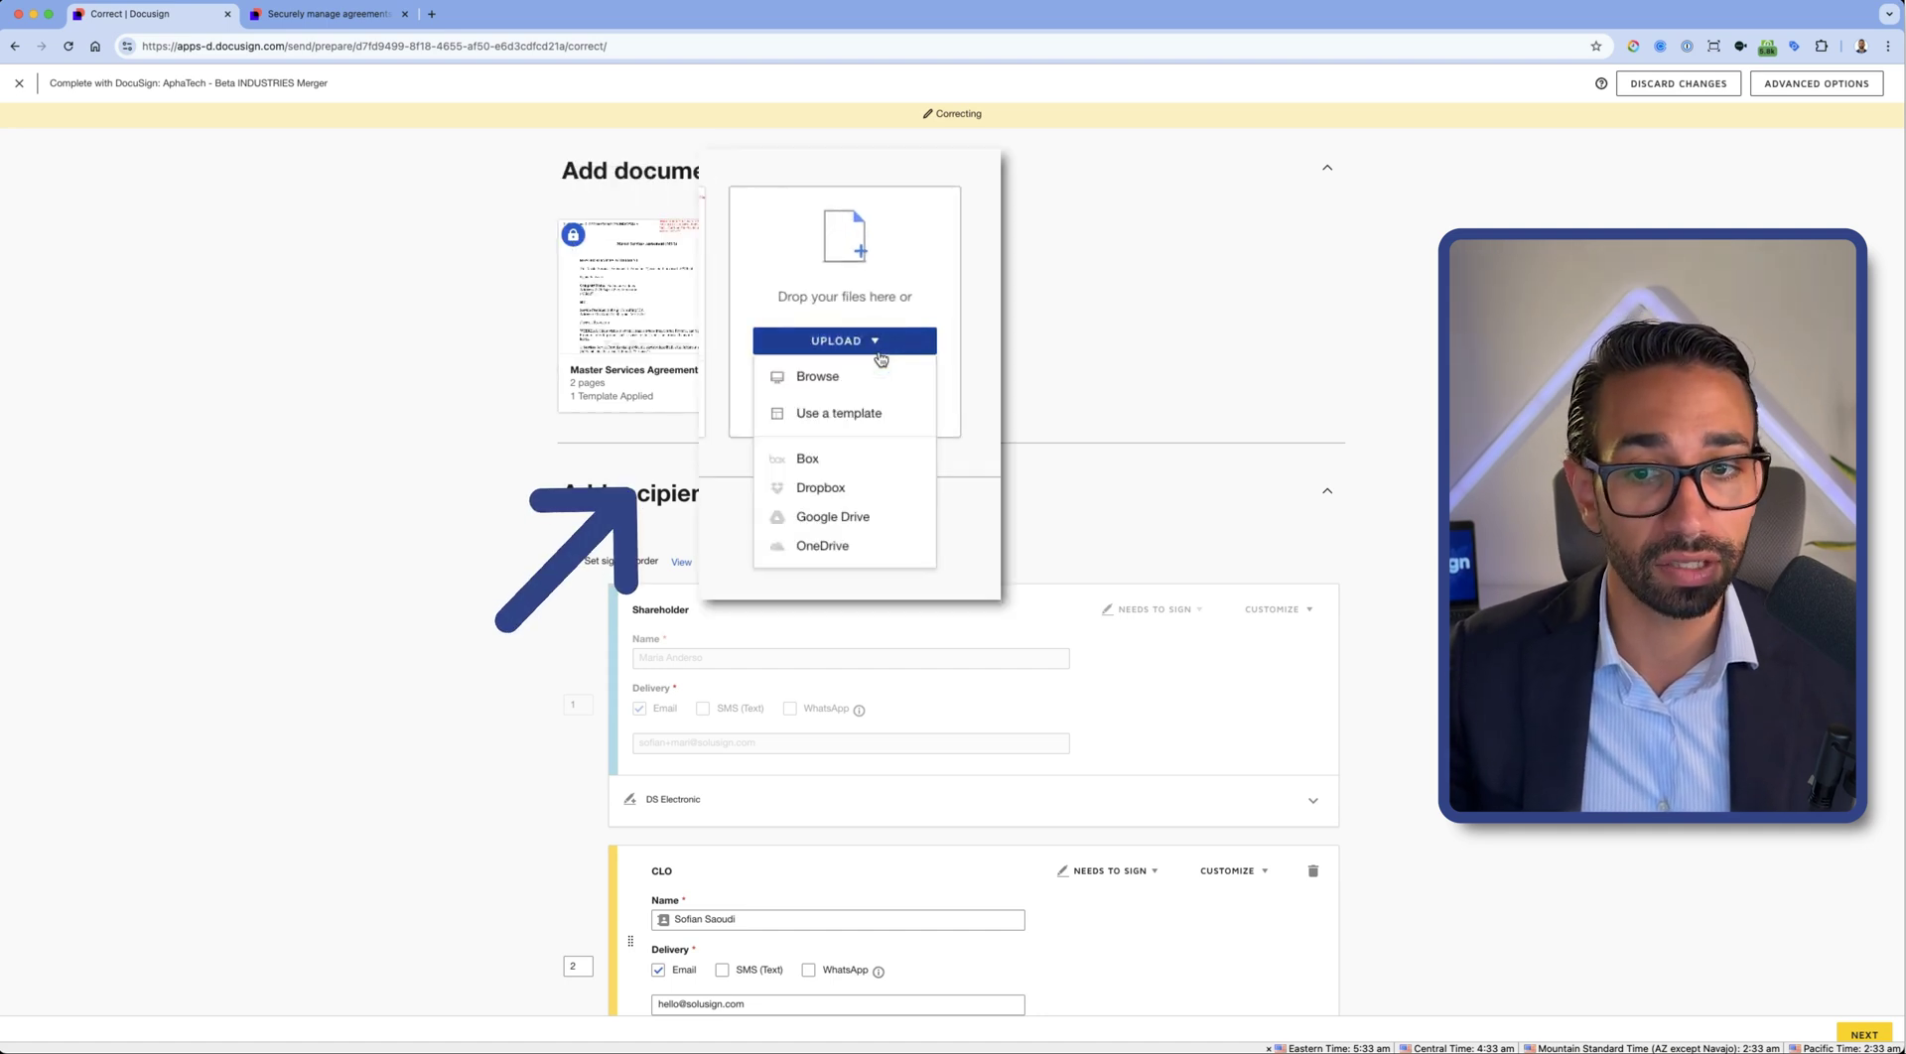
left_click(1195, 378)
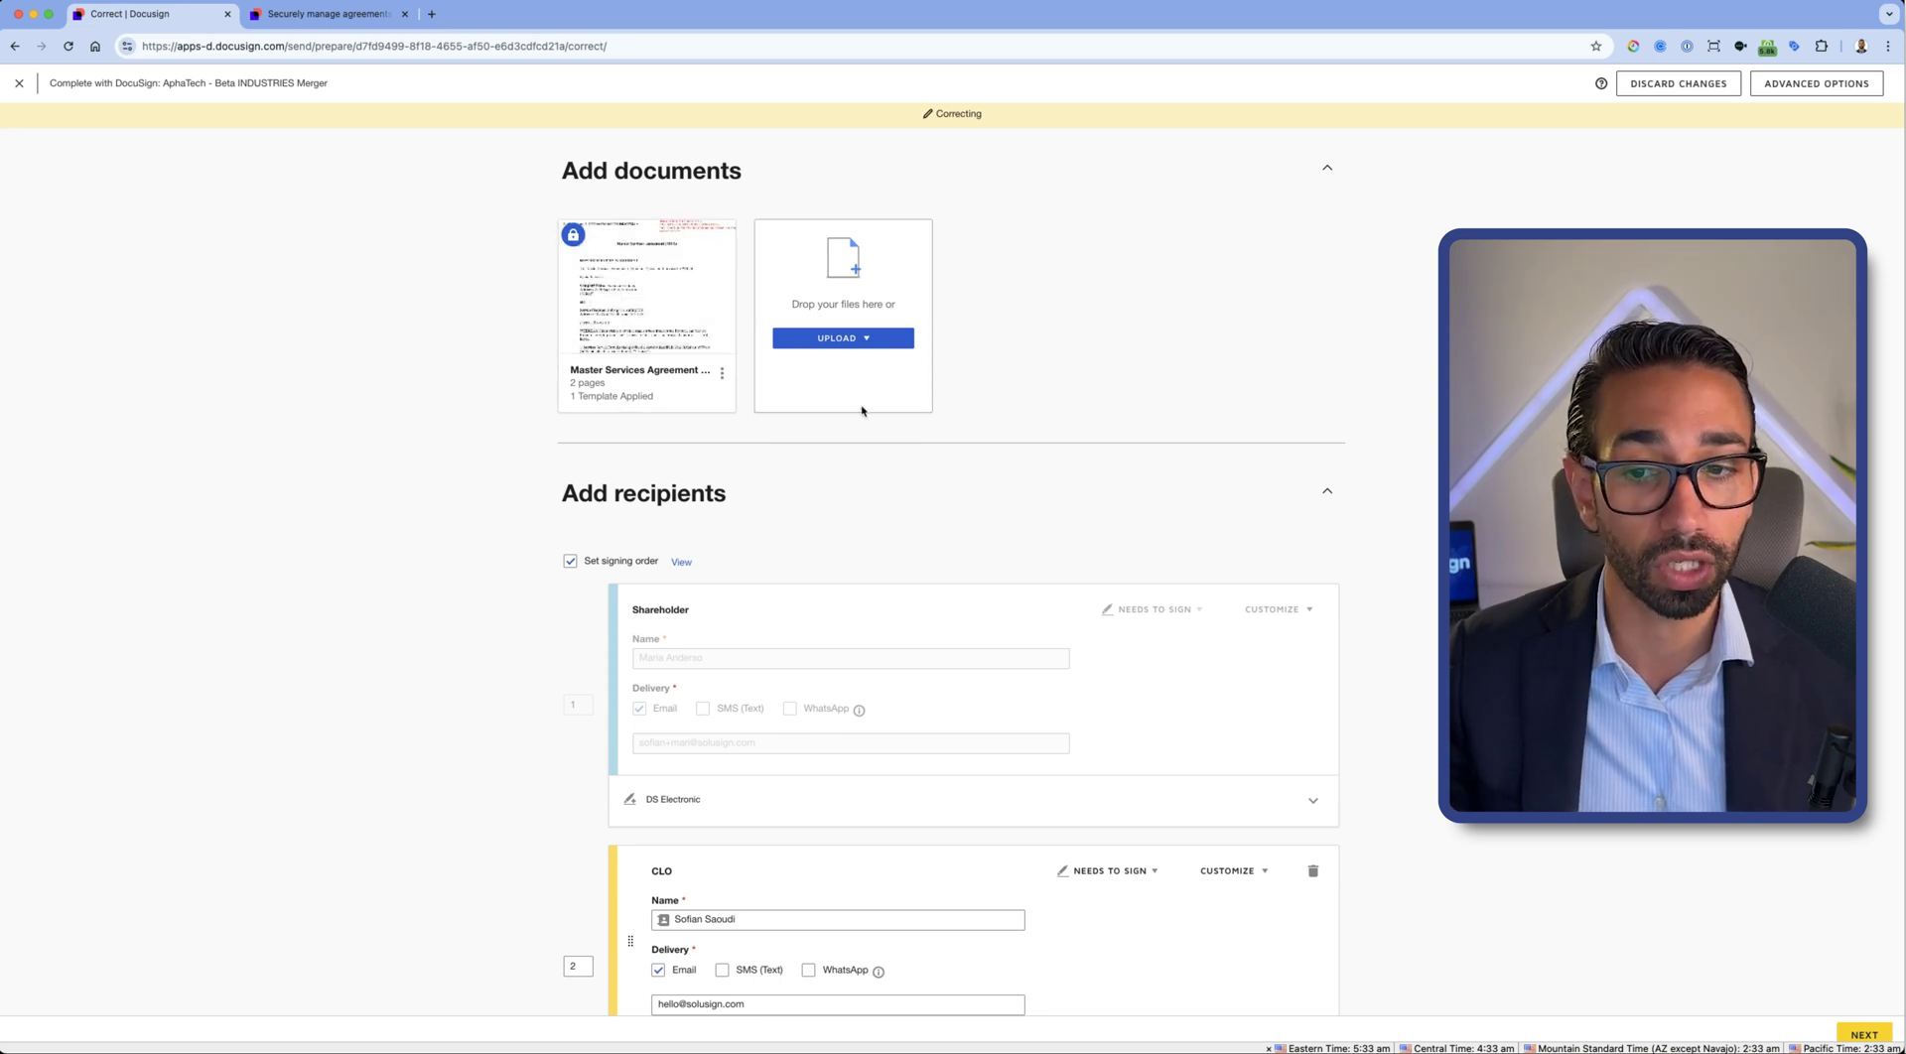
scroll(861, 410, "down", 3)
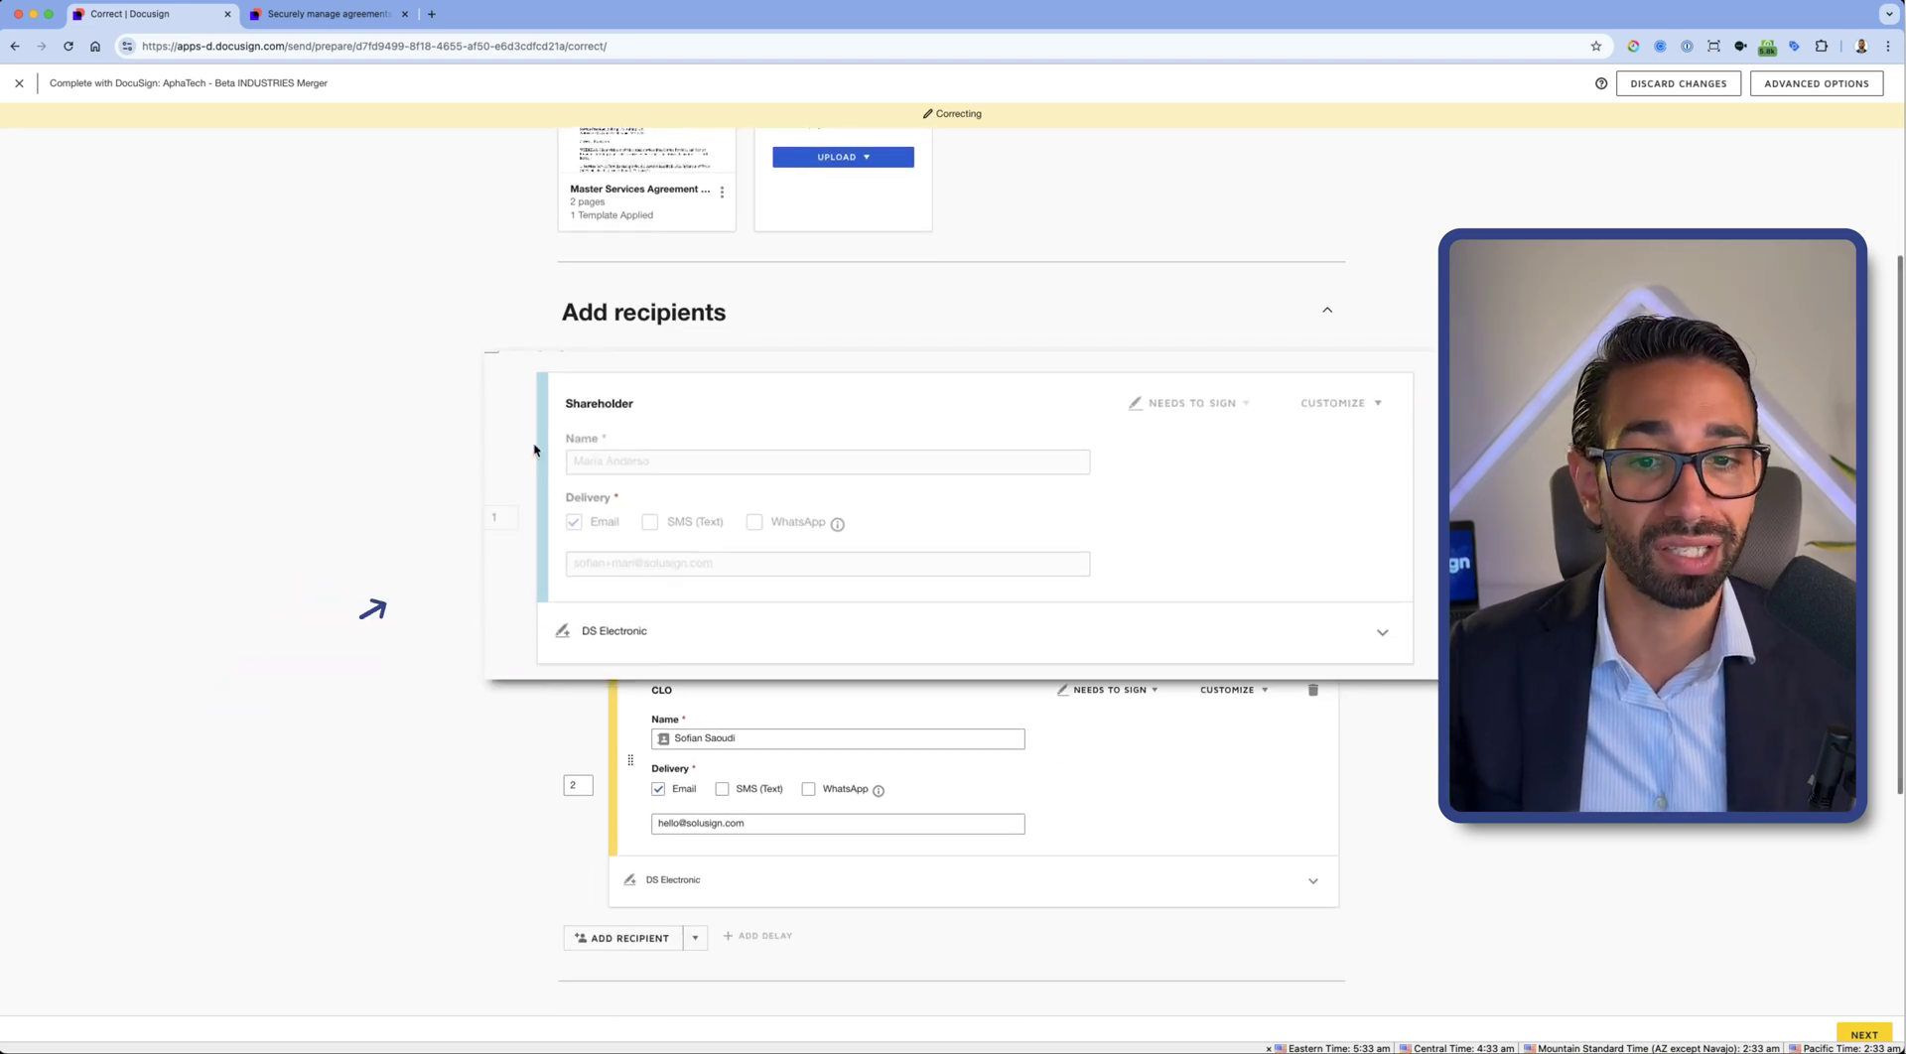
left_click(1033, 566)
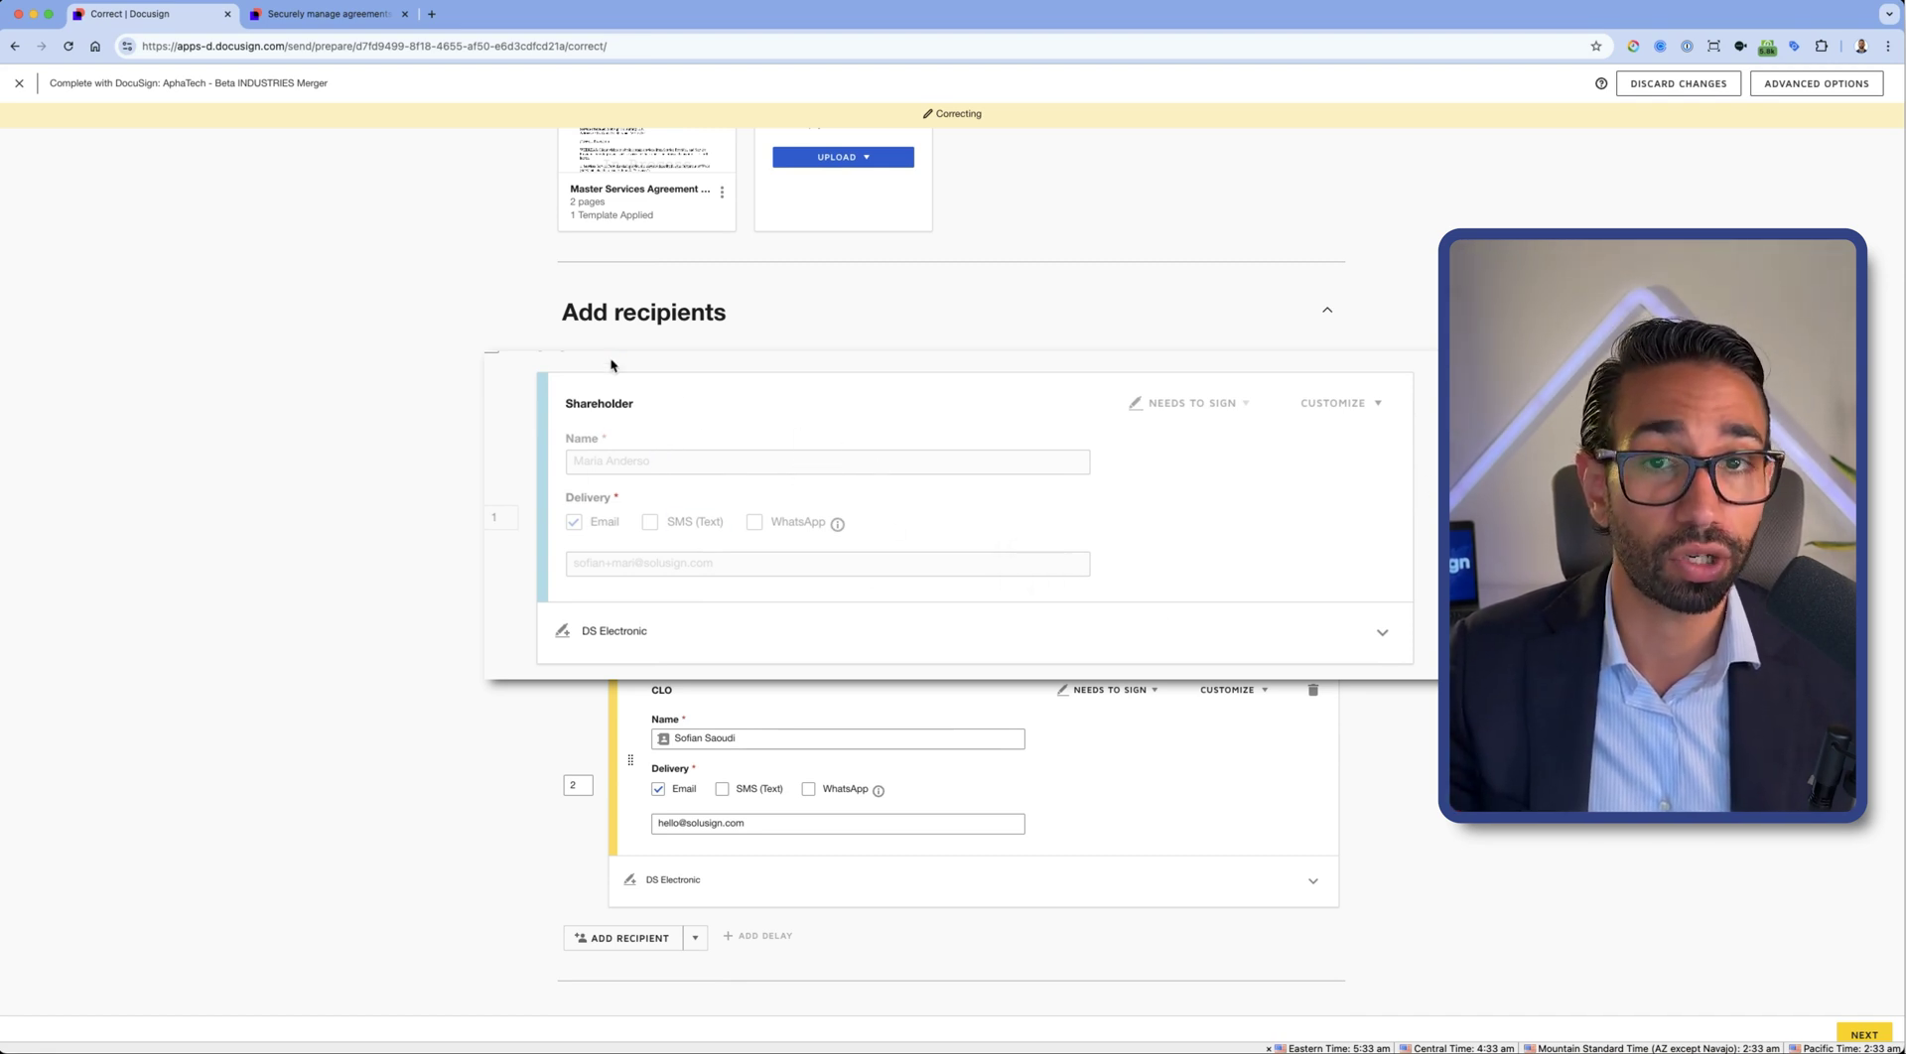
Continue to placing fields on the Master Services Agreement
scroll(1008, 512, "up", 4)
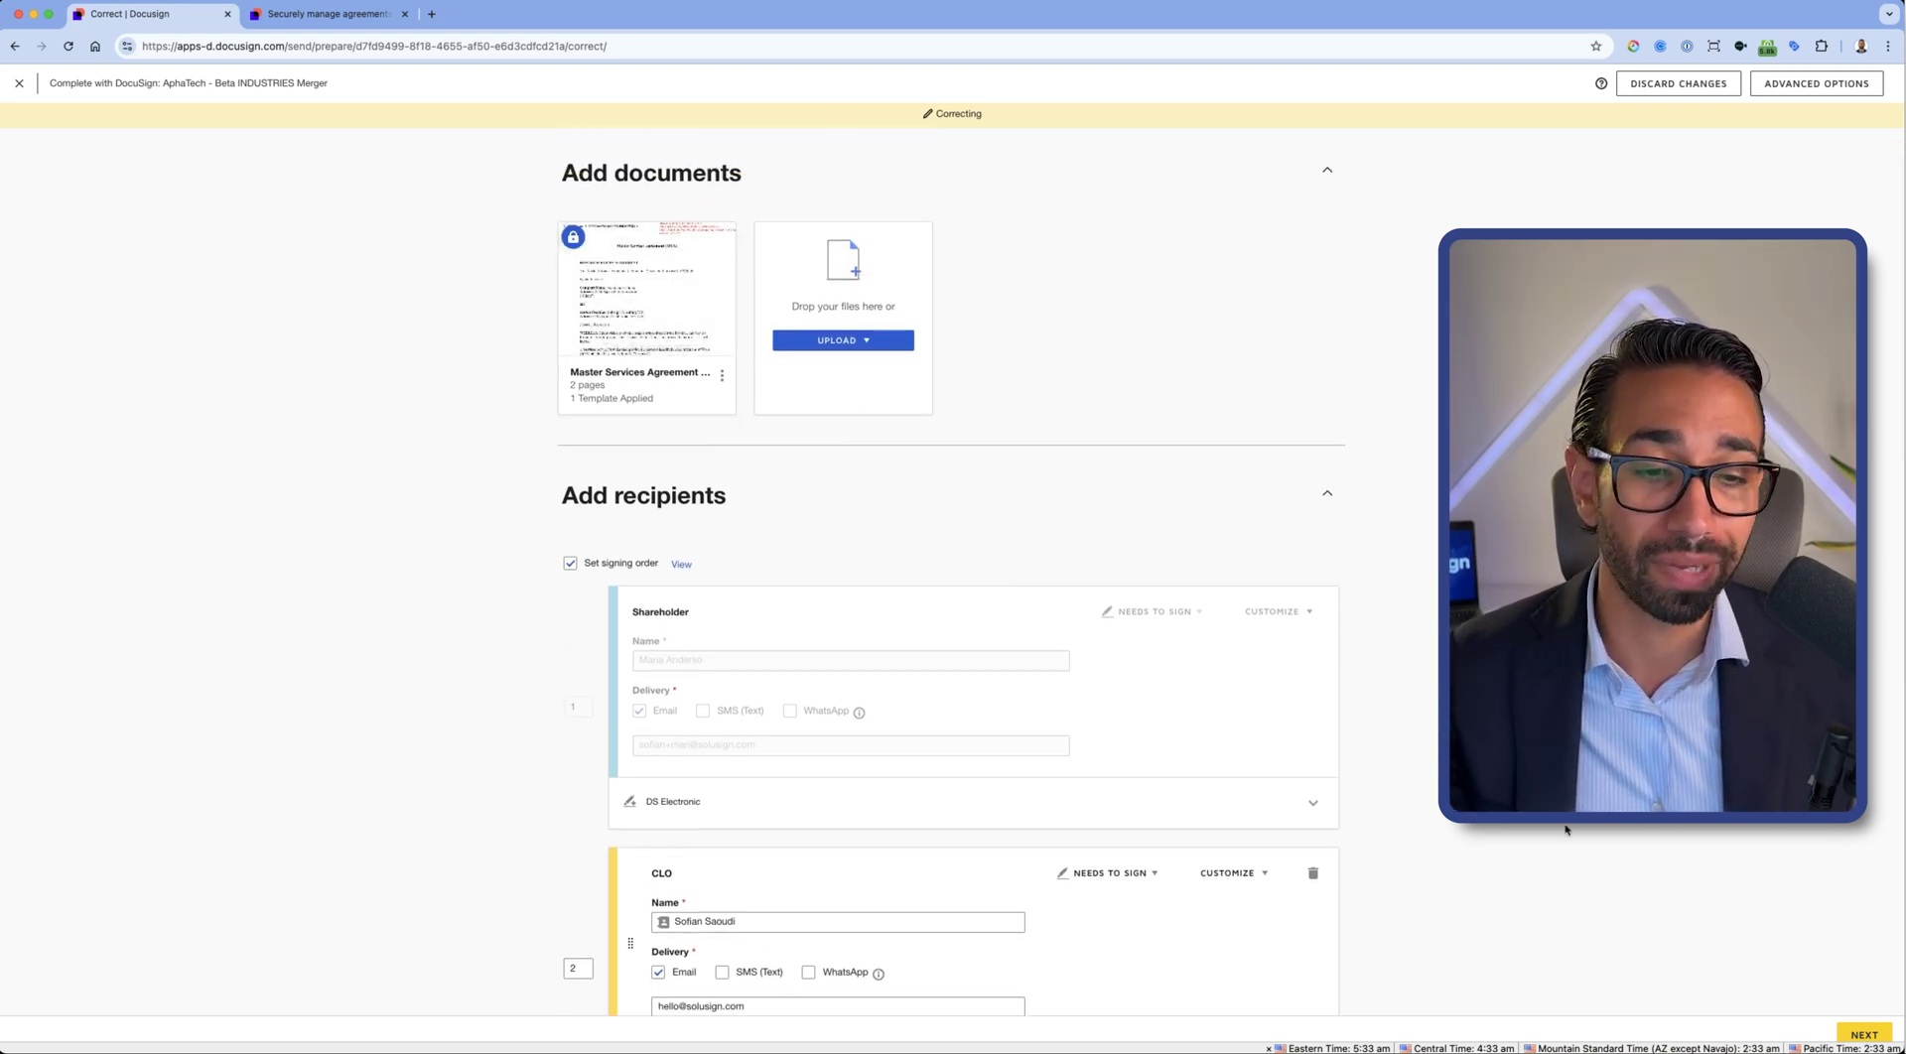
scroll(1732, 911, "down", 2)
scroll(1221, 806, "down", 3)
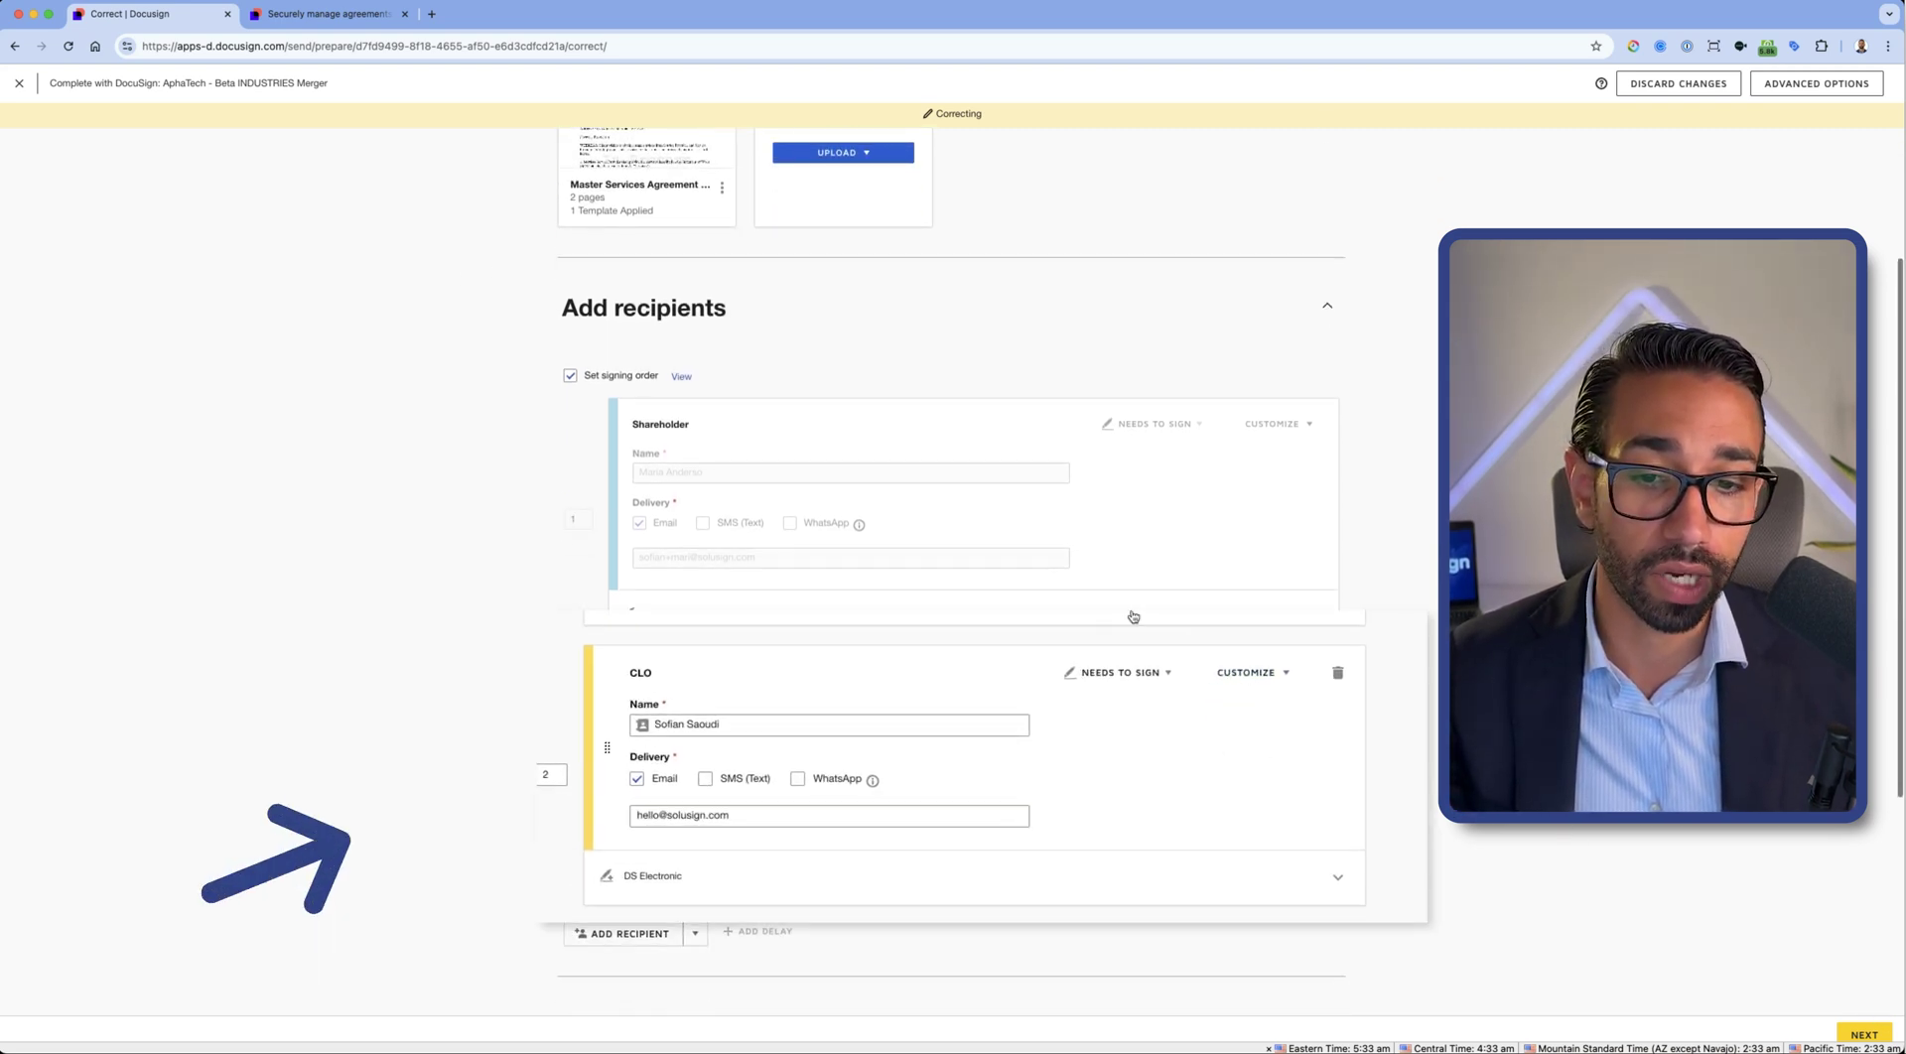
left_click(1864, 1034)
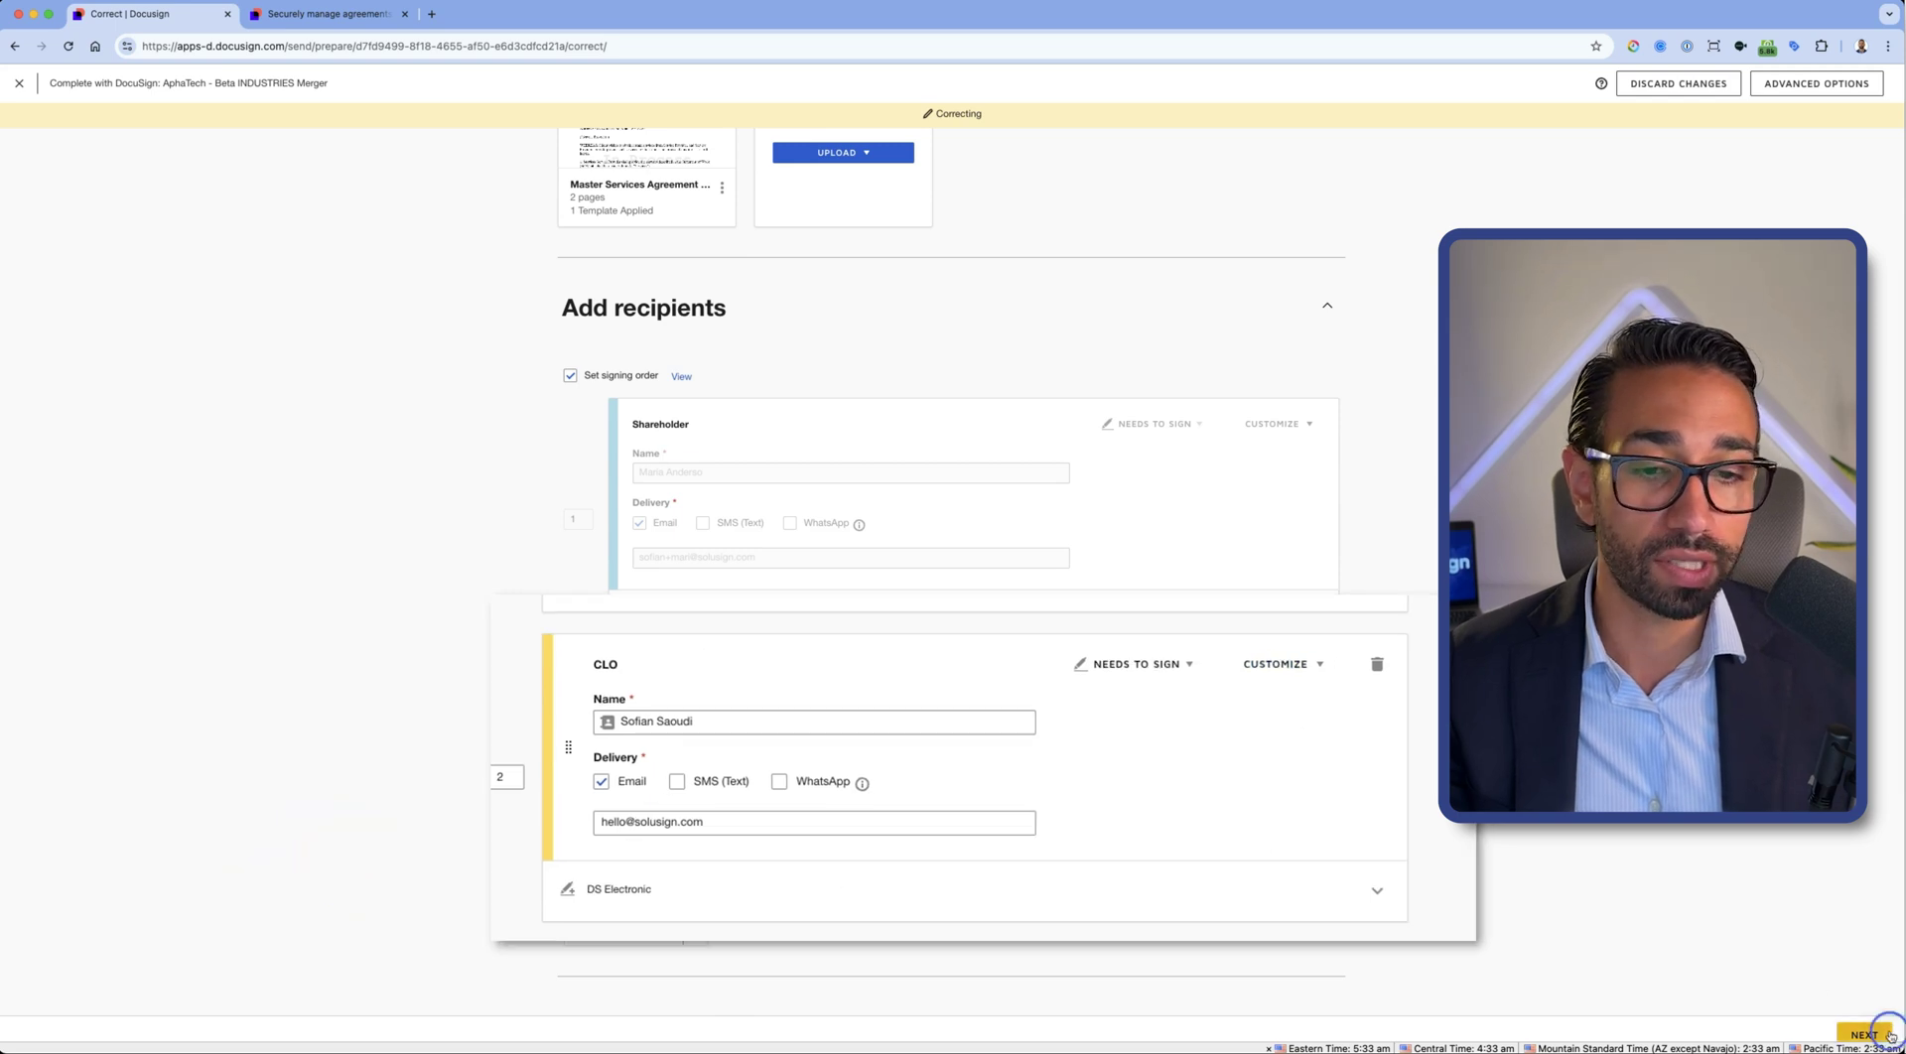
scroll(1318, 573, "down", 5)
left_click_drag(62, 459, 1008, 594)
type("addtional text")
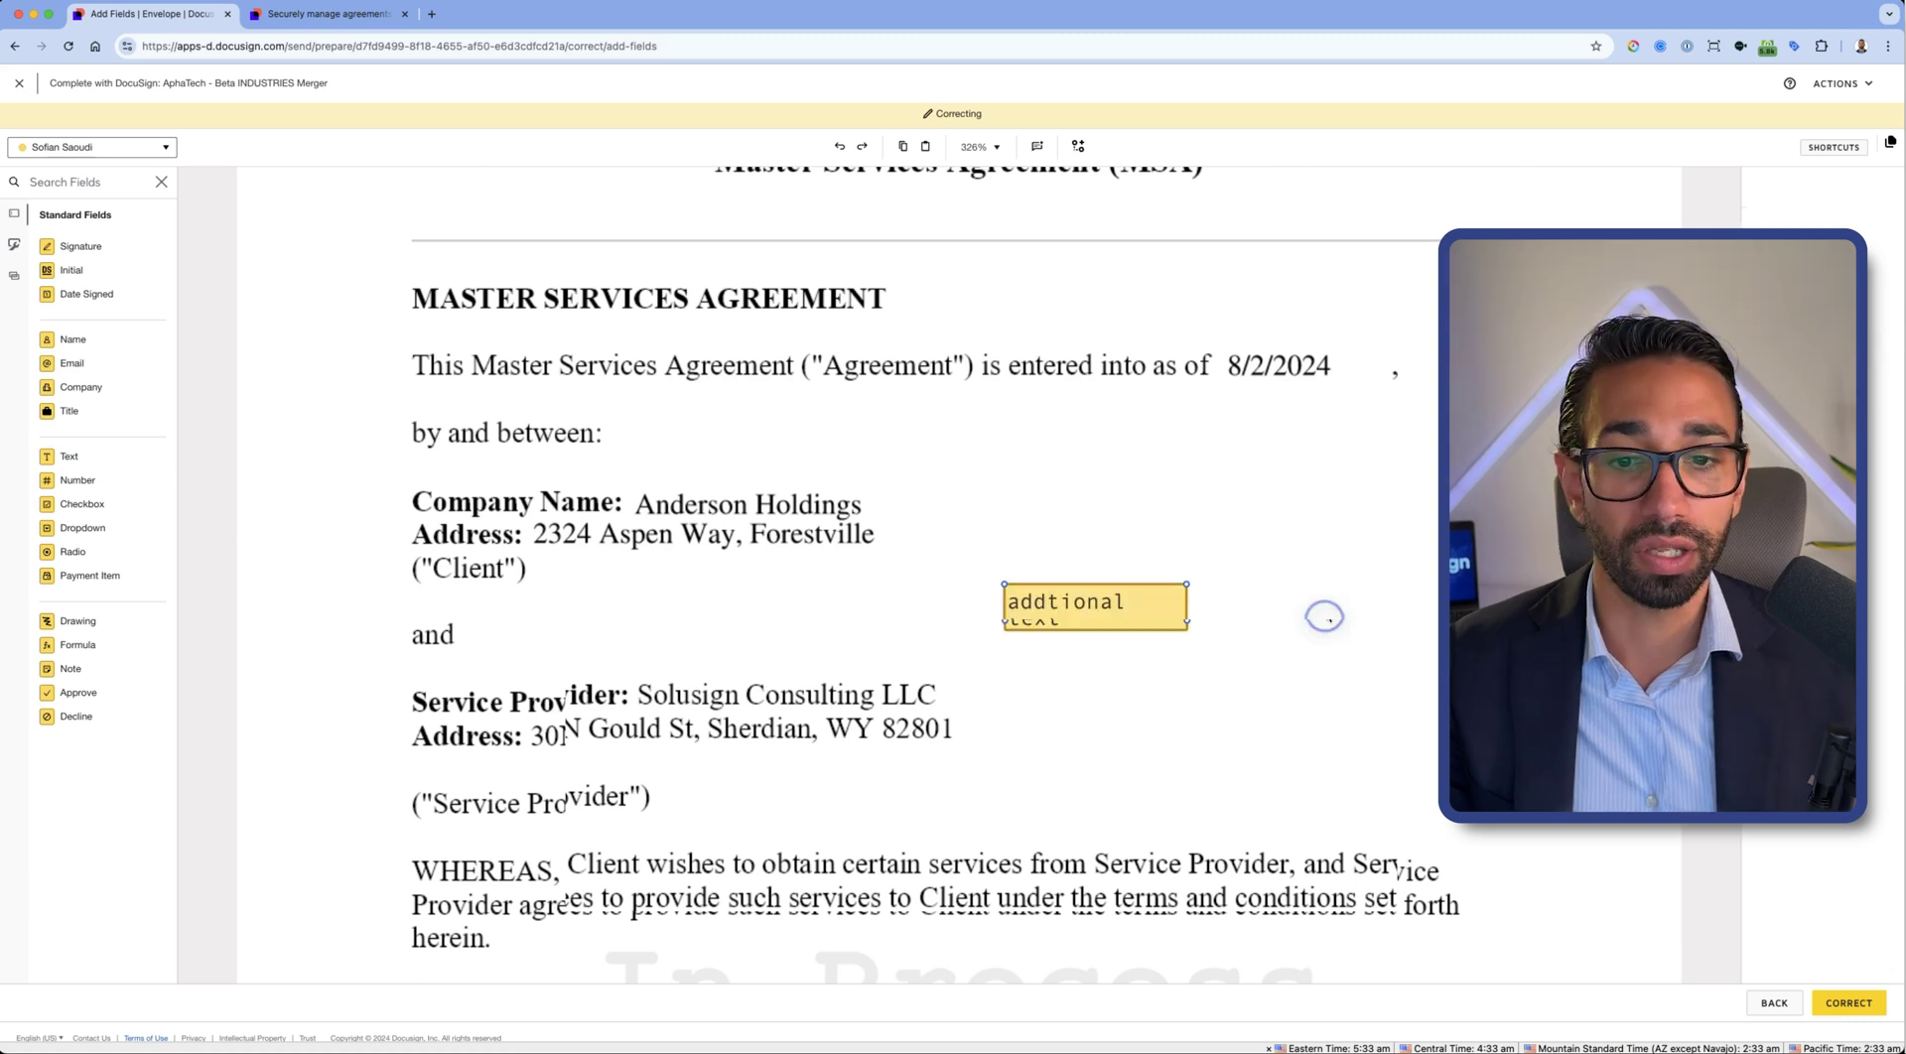
left_click(1085, 592)
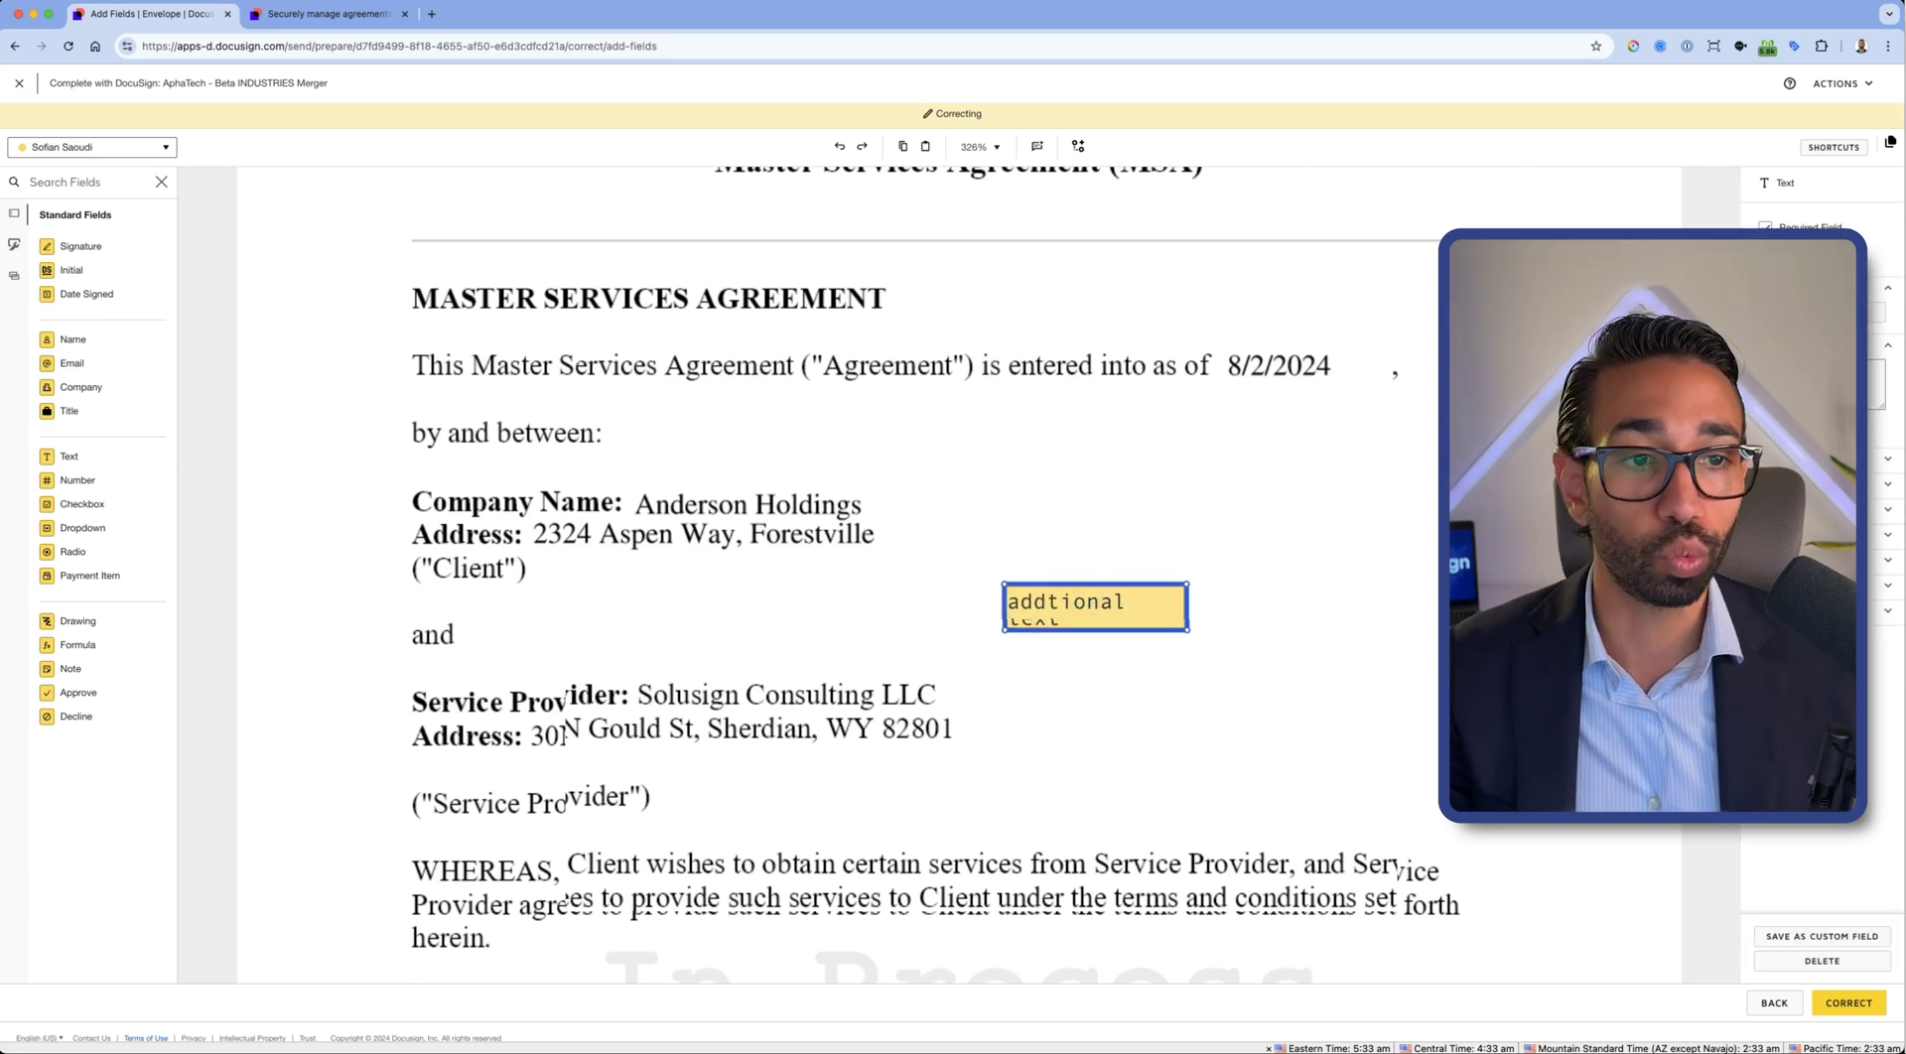
left_click(97, 147)
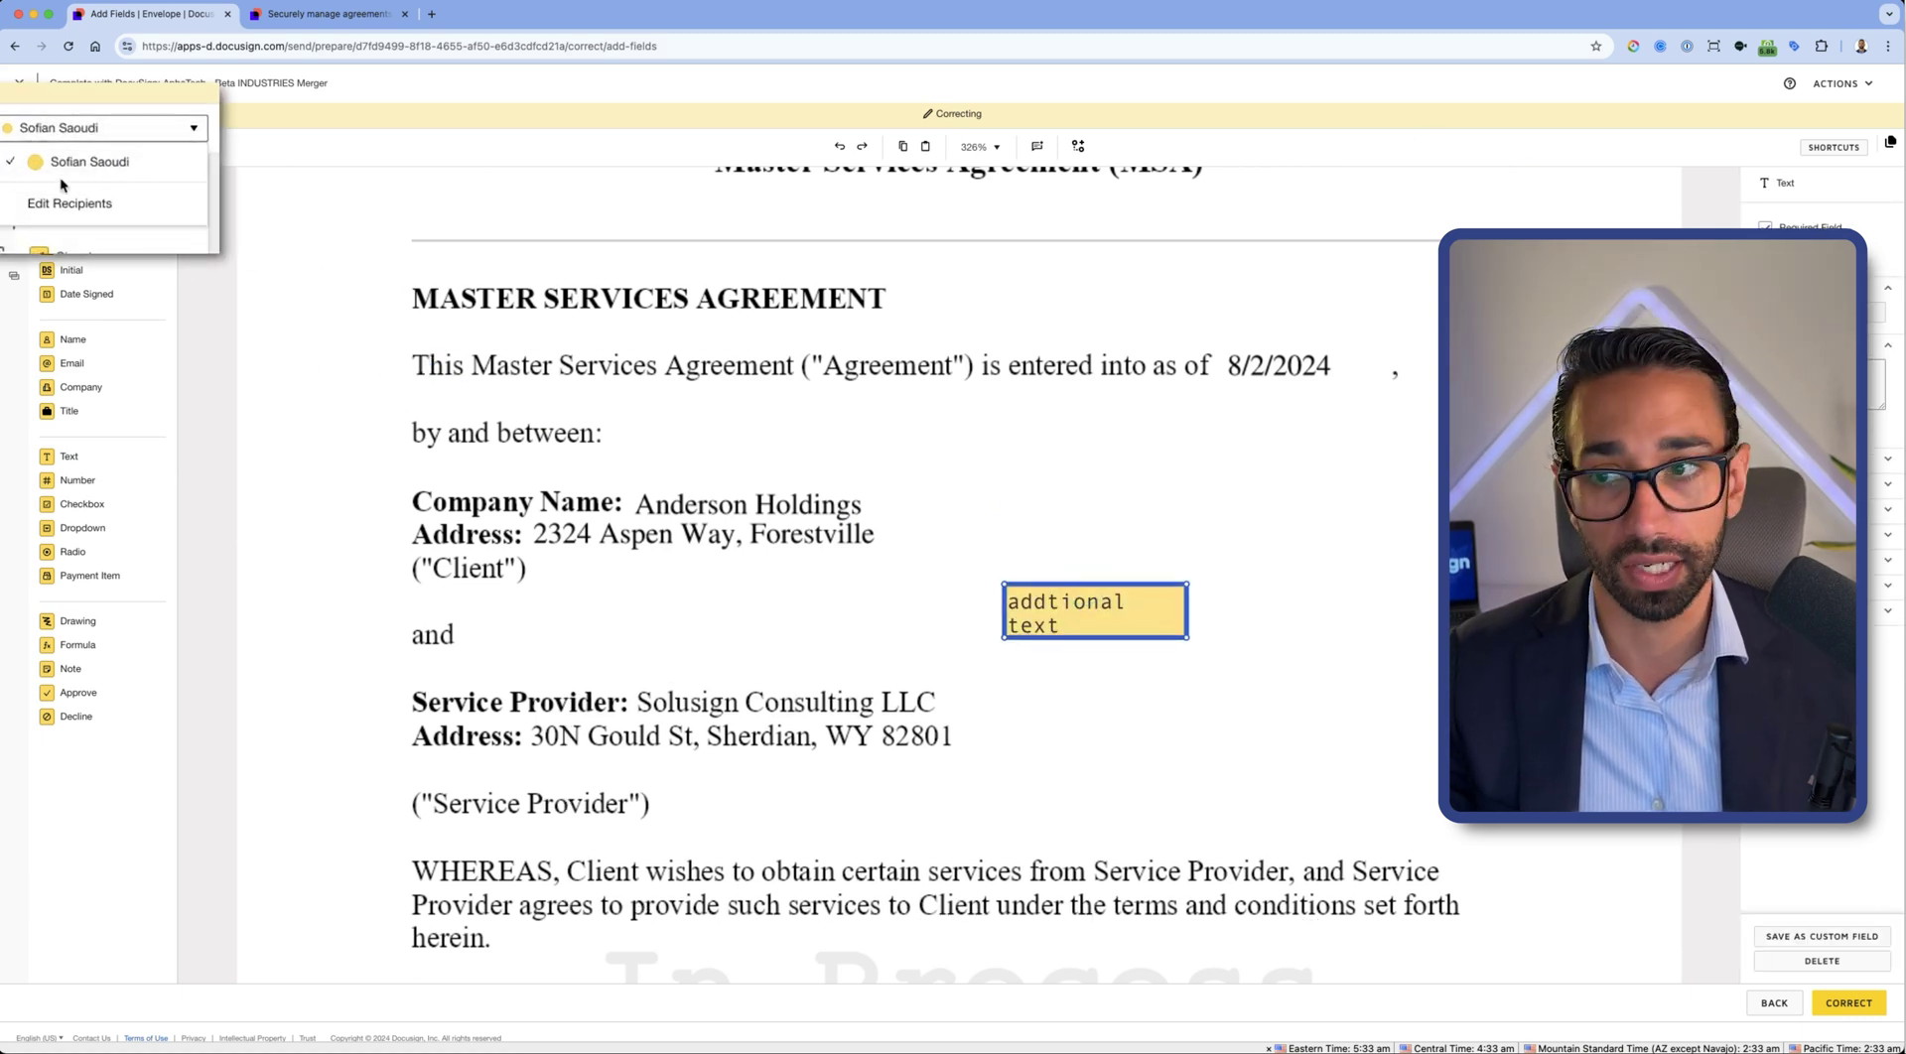
left_click(895, 481)
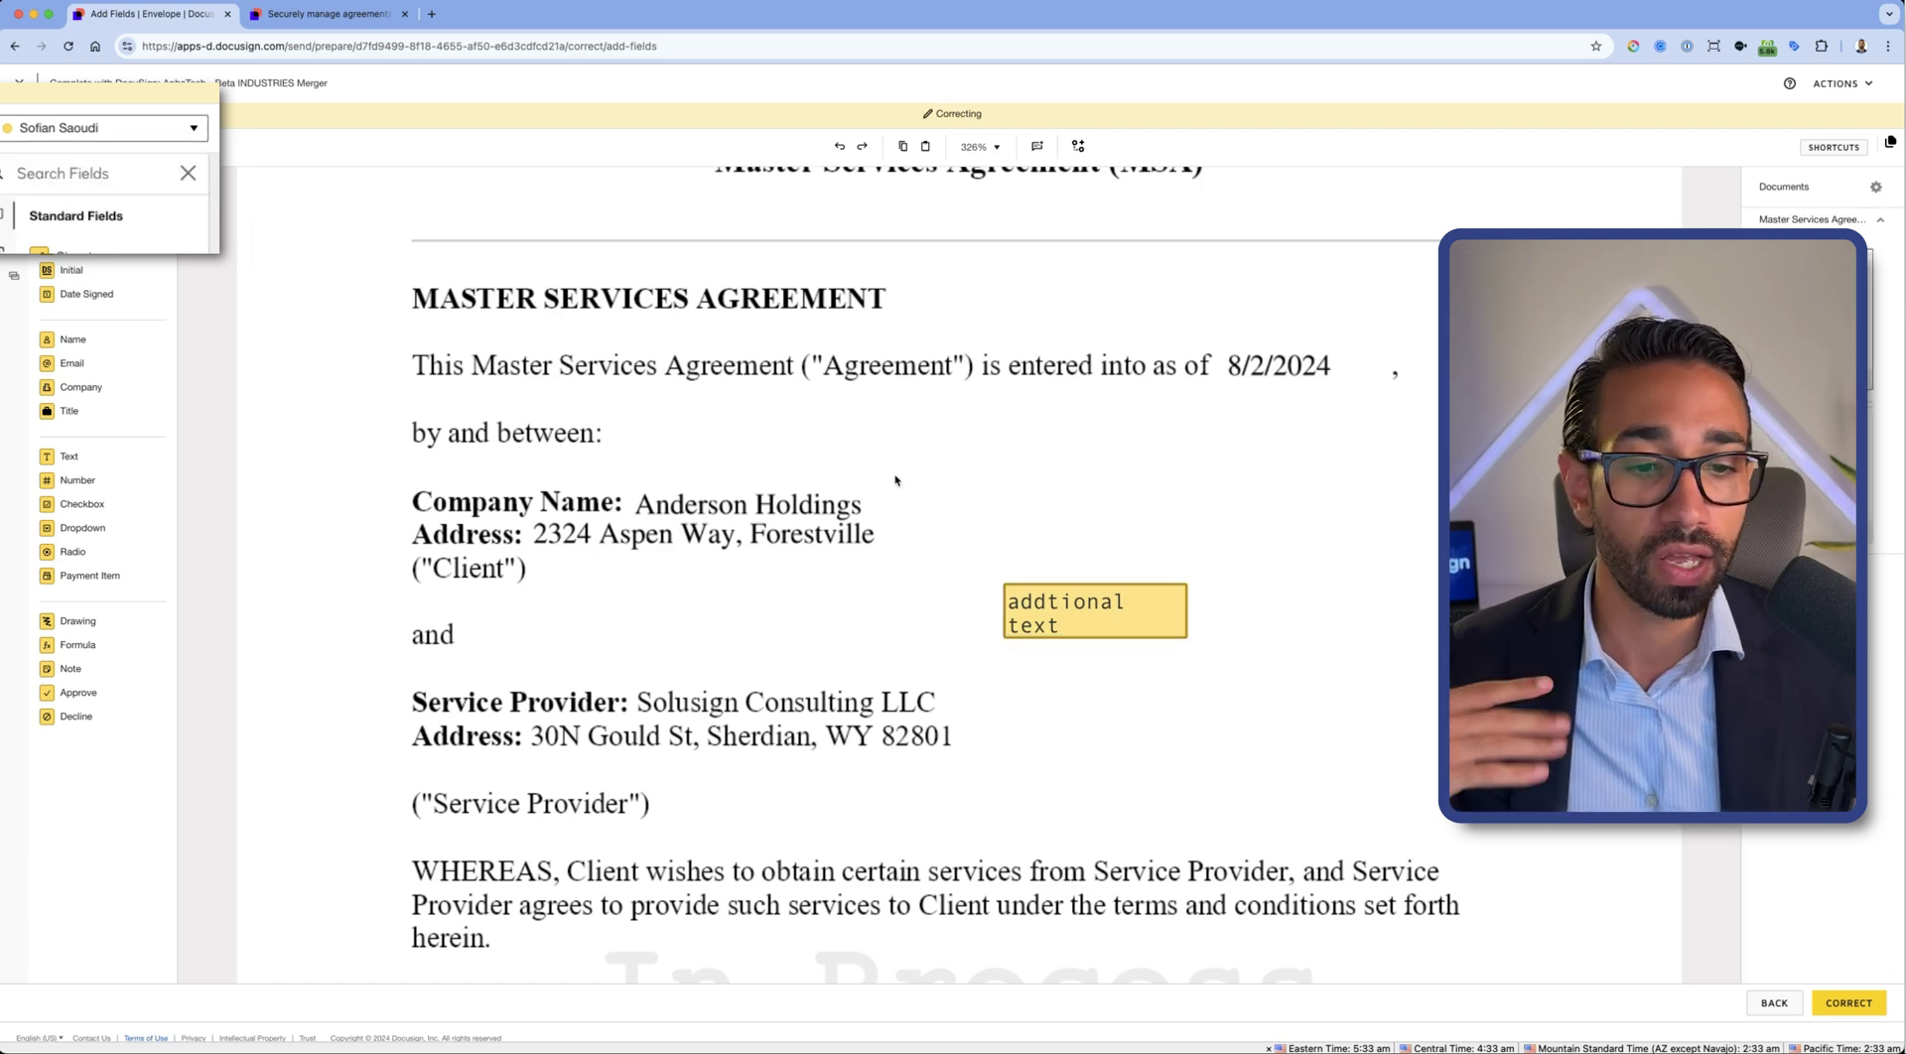
left_click(1773, 1002)
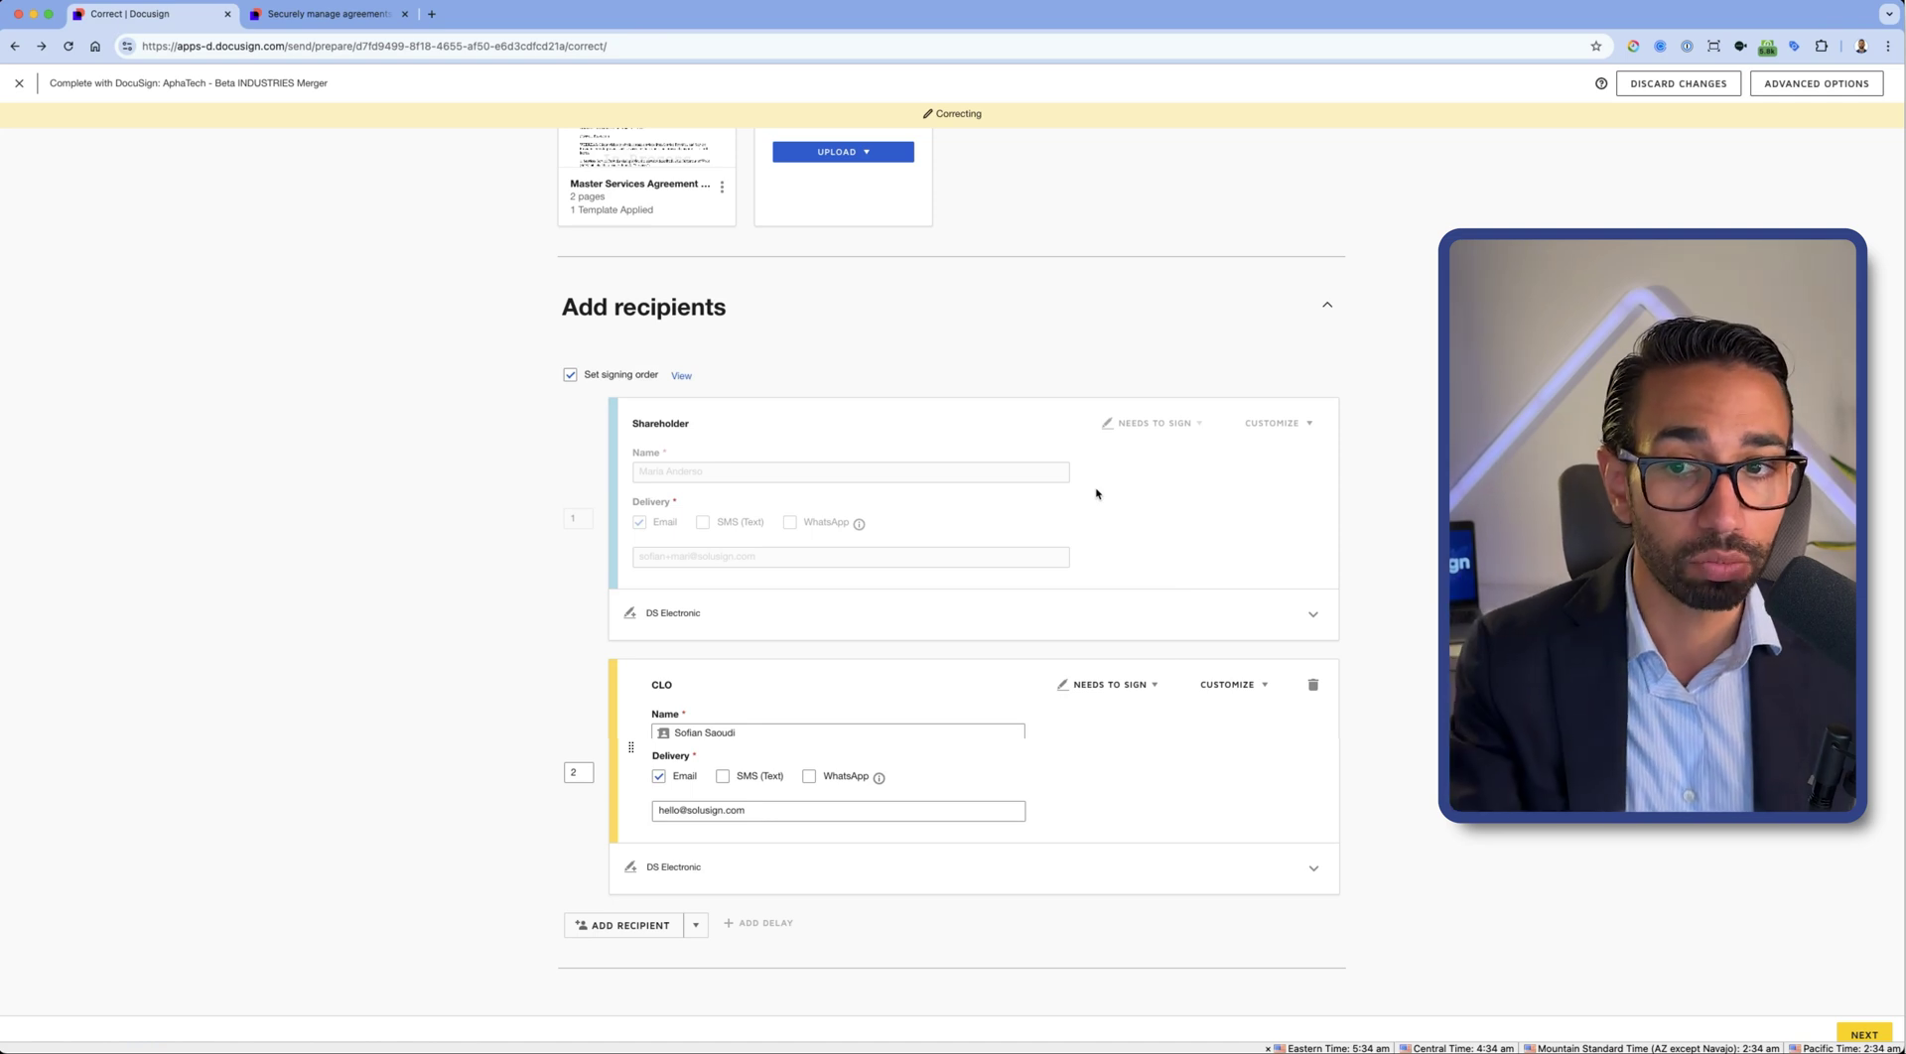
left_click(1863, 1035)
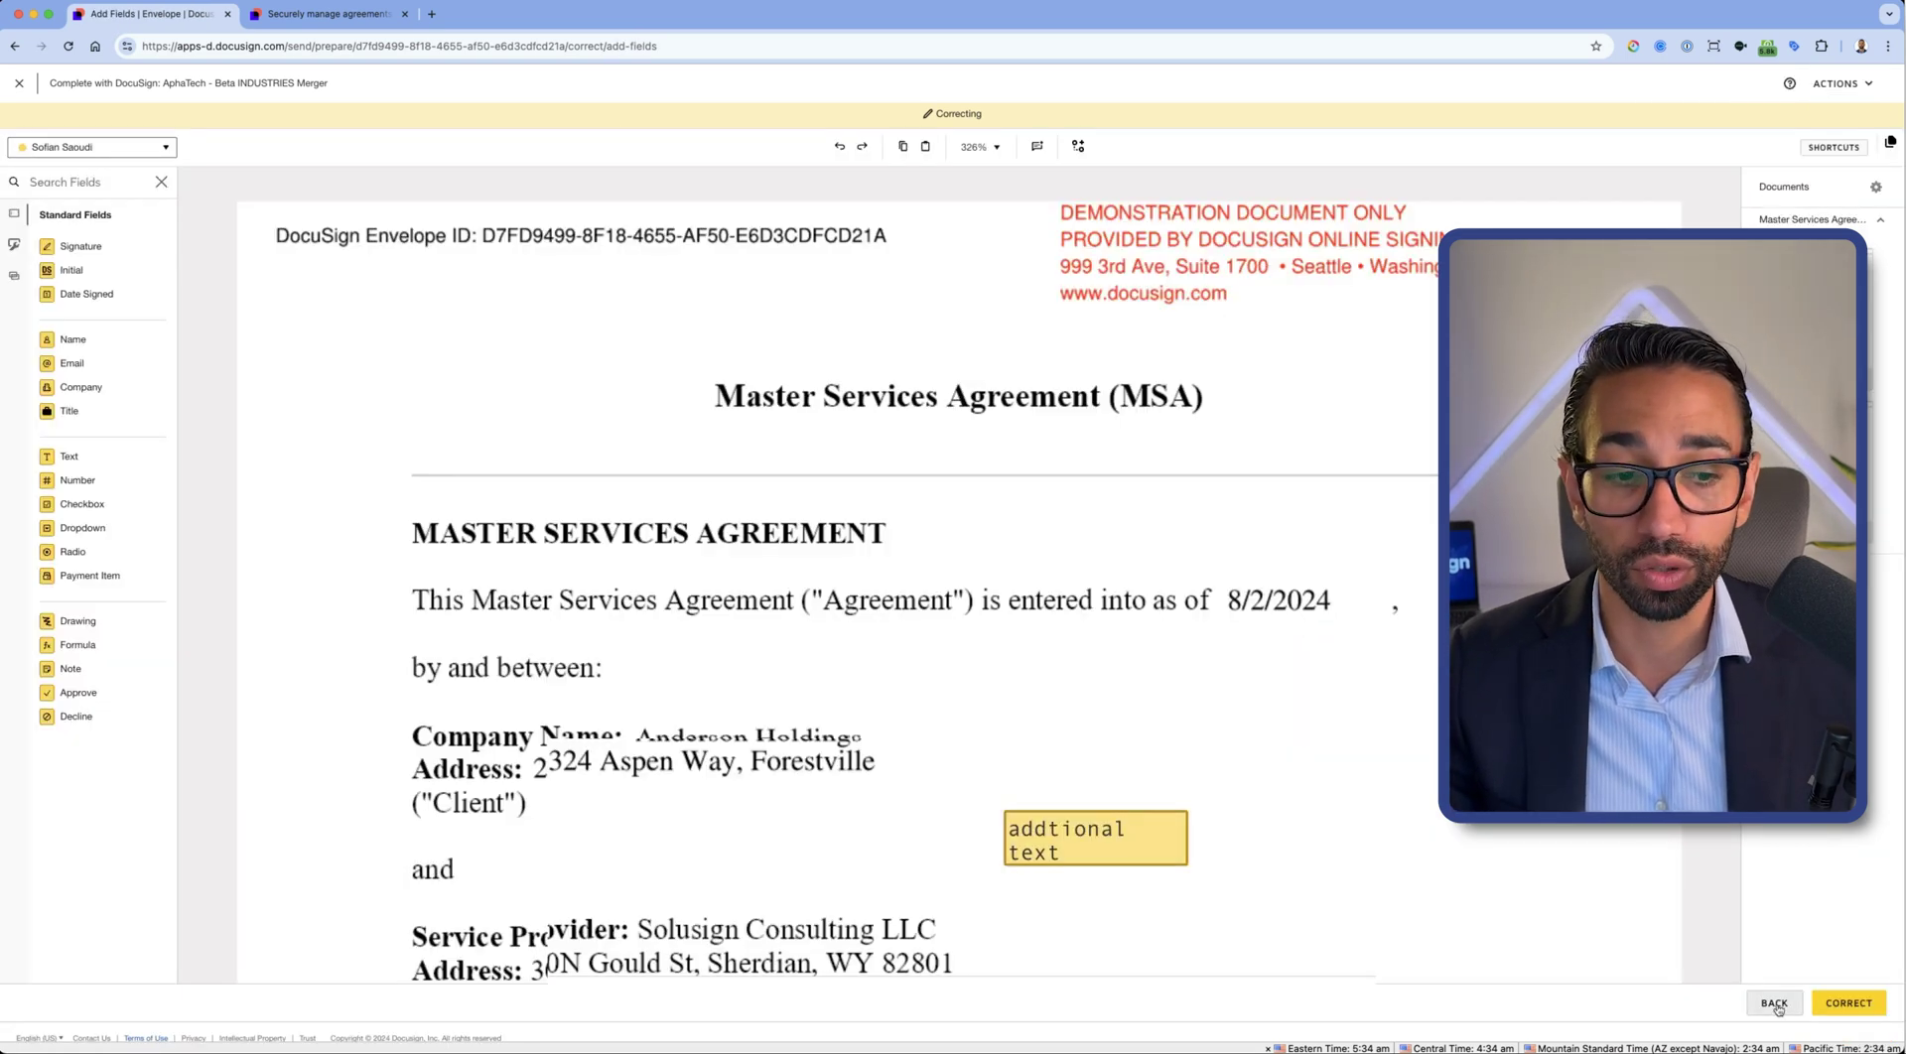
left_click(1774, 1005)
Add a suggested contact as the second signer and move the CLO to signing order 3
scroll(978, 693, "down", 3)
left_click(605, 775)
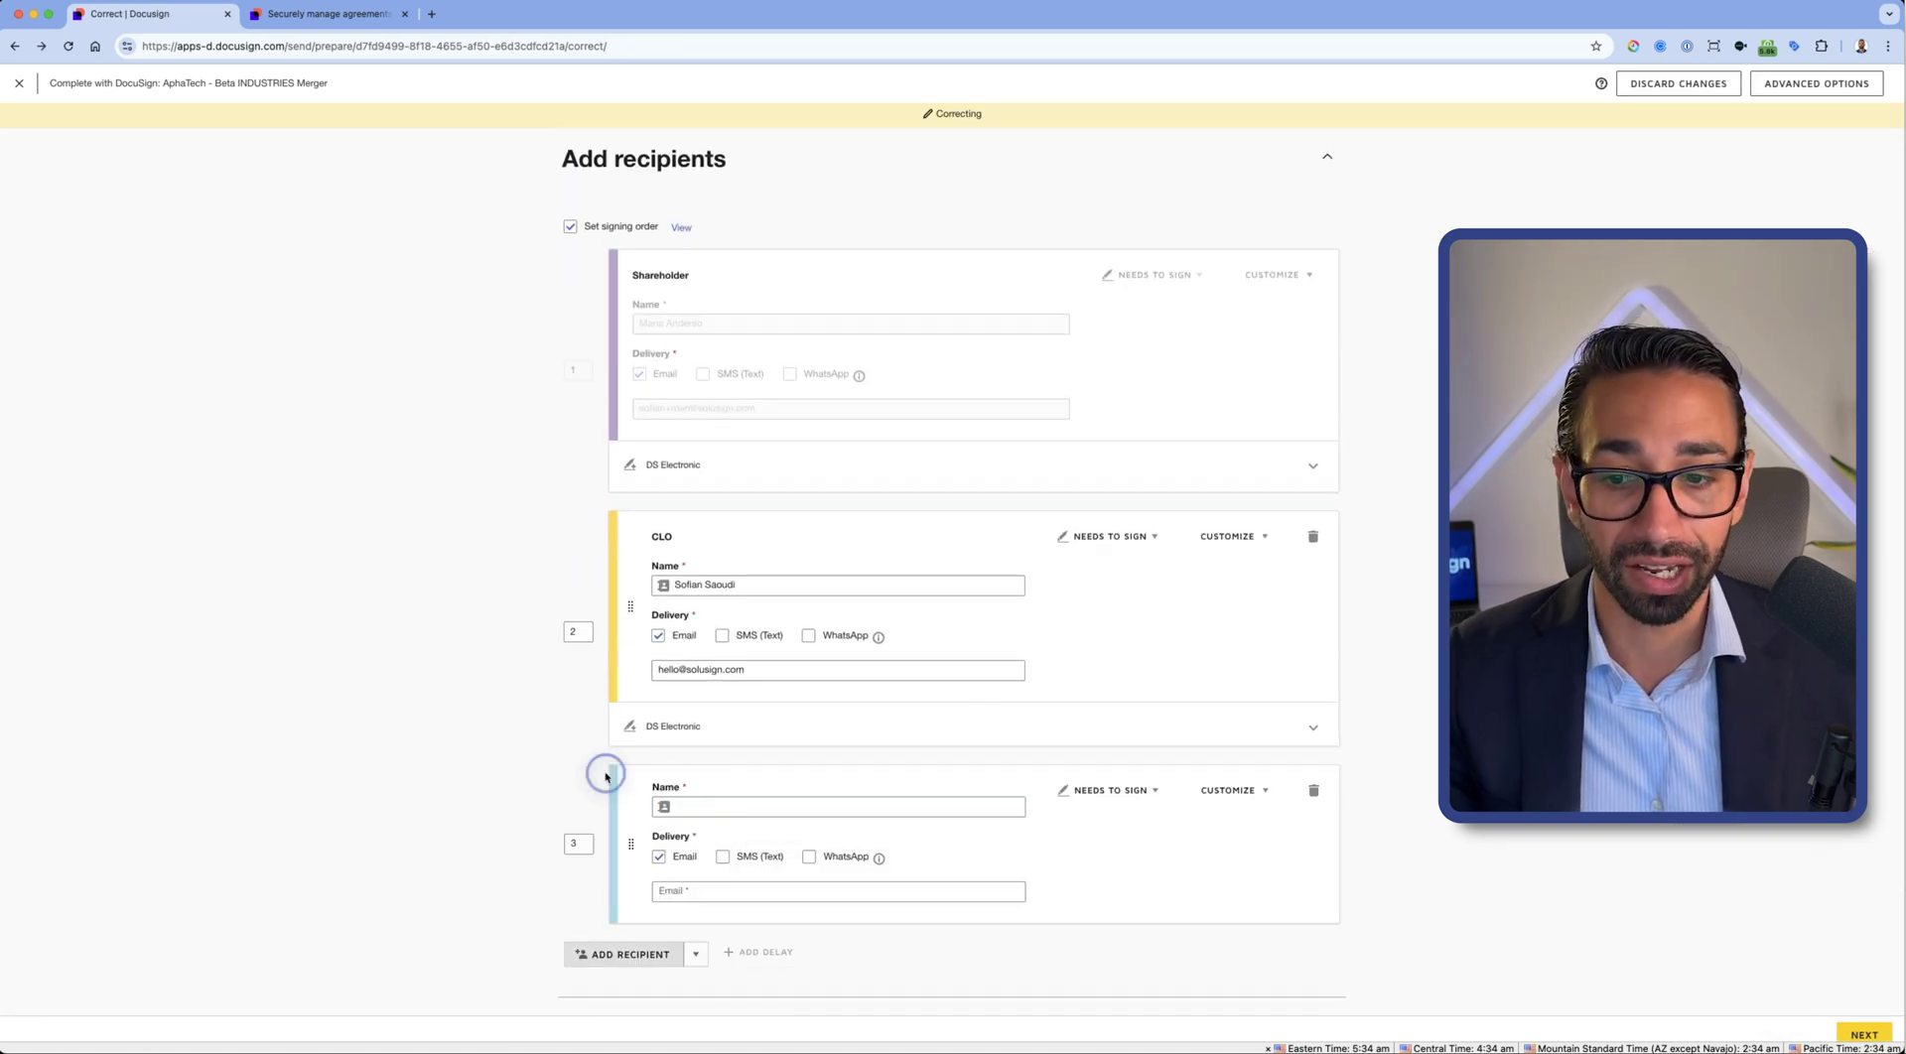
type("Ma")
left_click(714, 838)
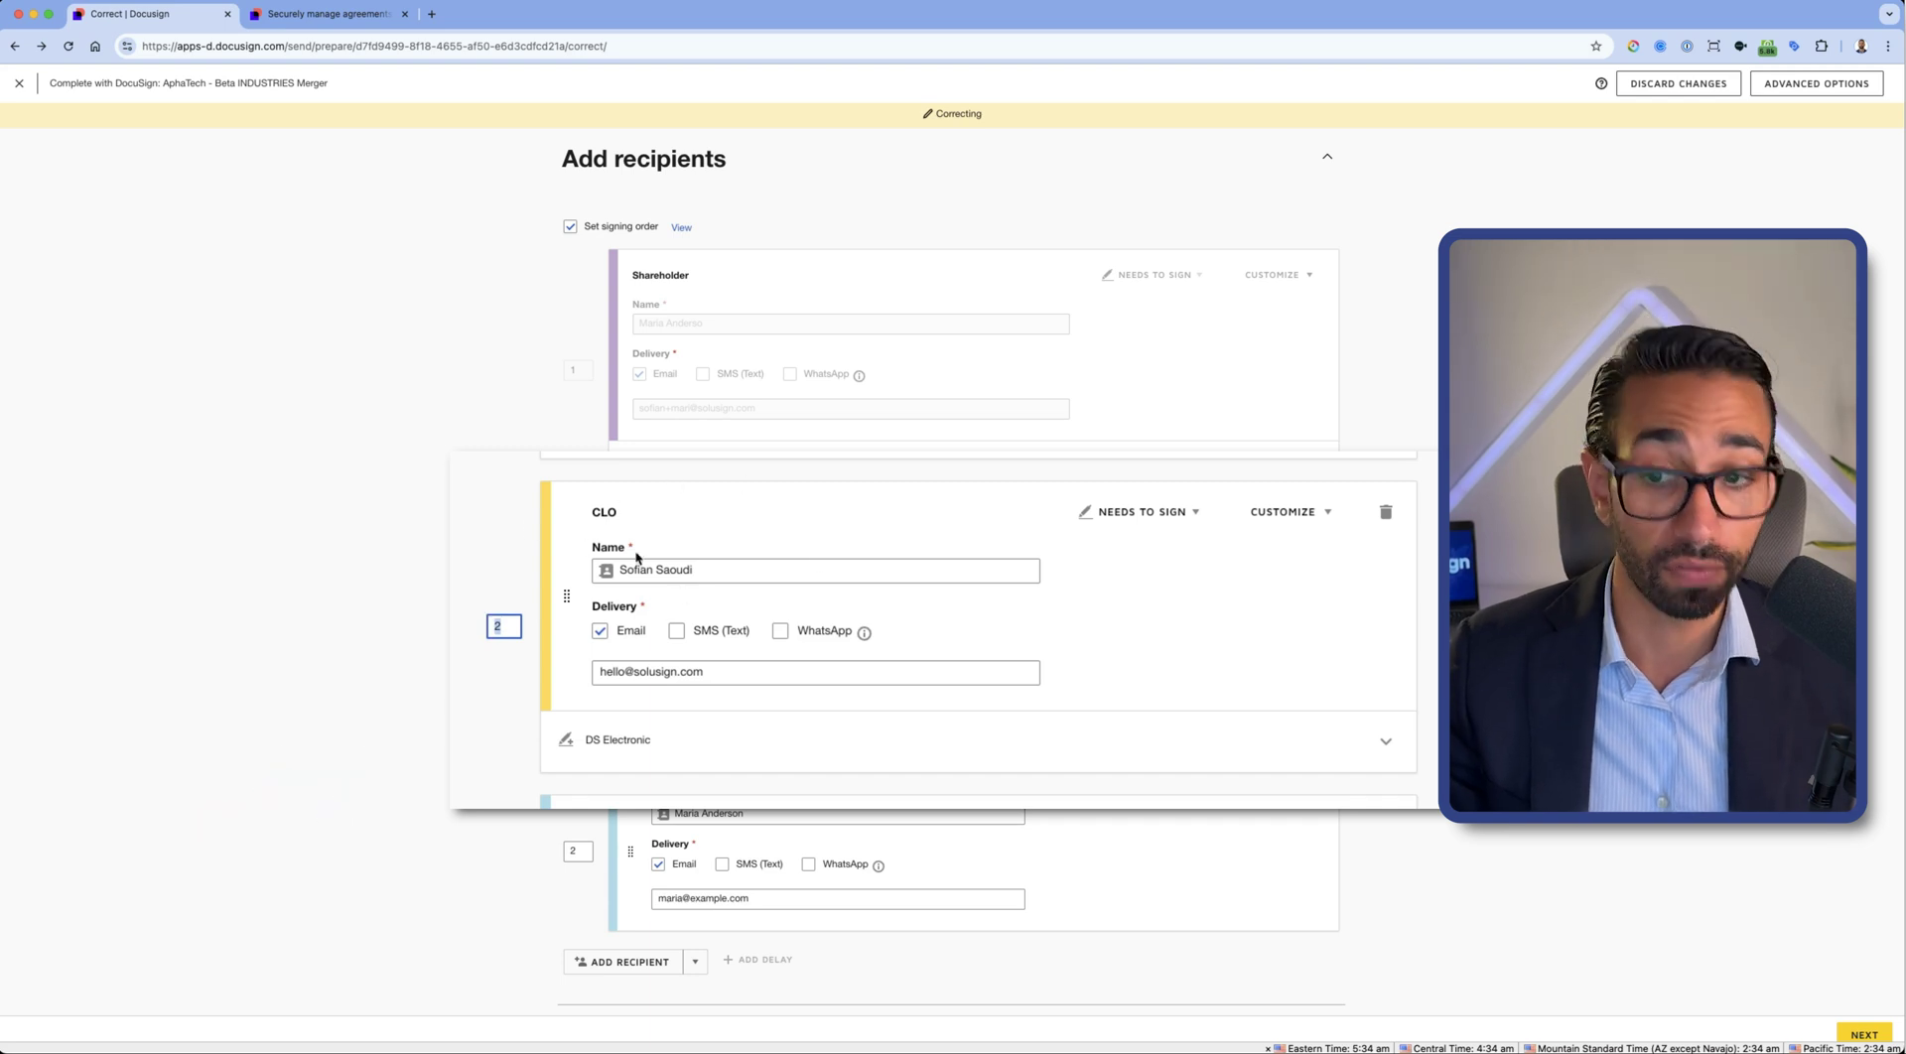
left_click(454, 609)
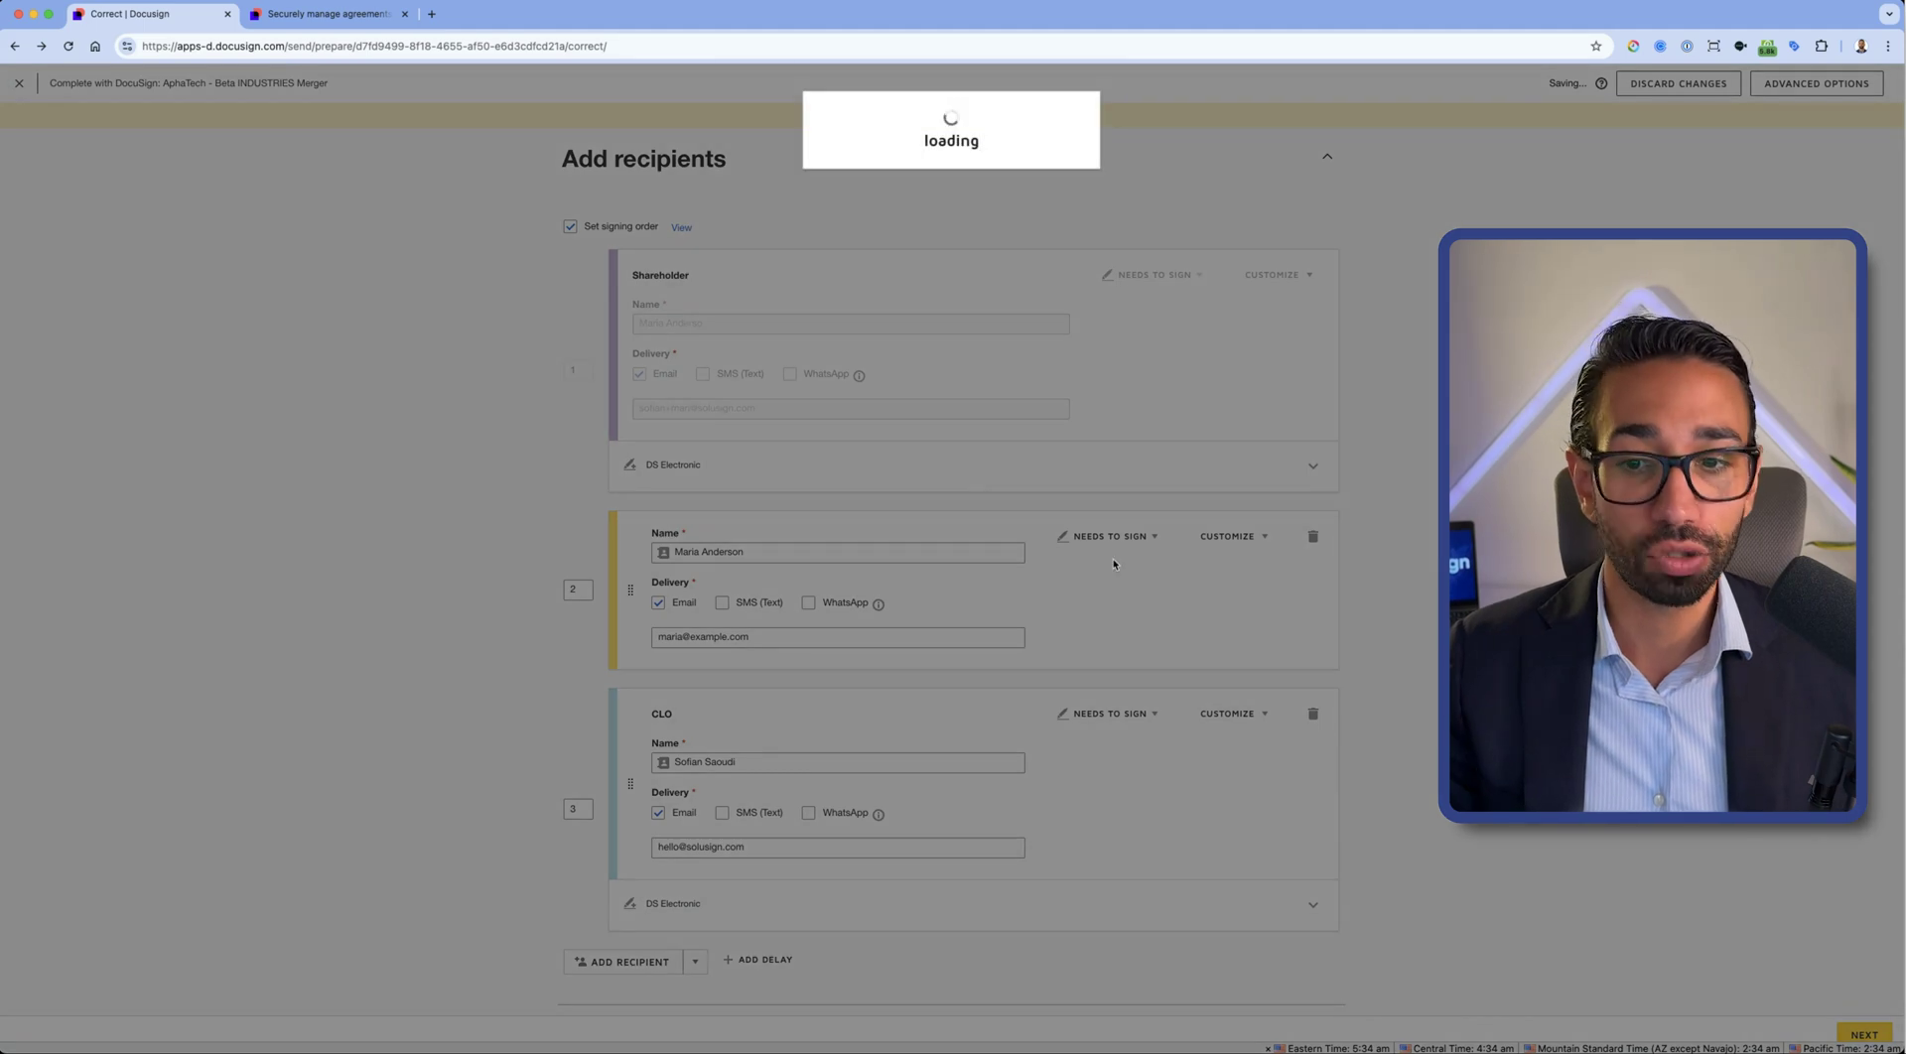
scroll(1114, 556, "down", 10)
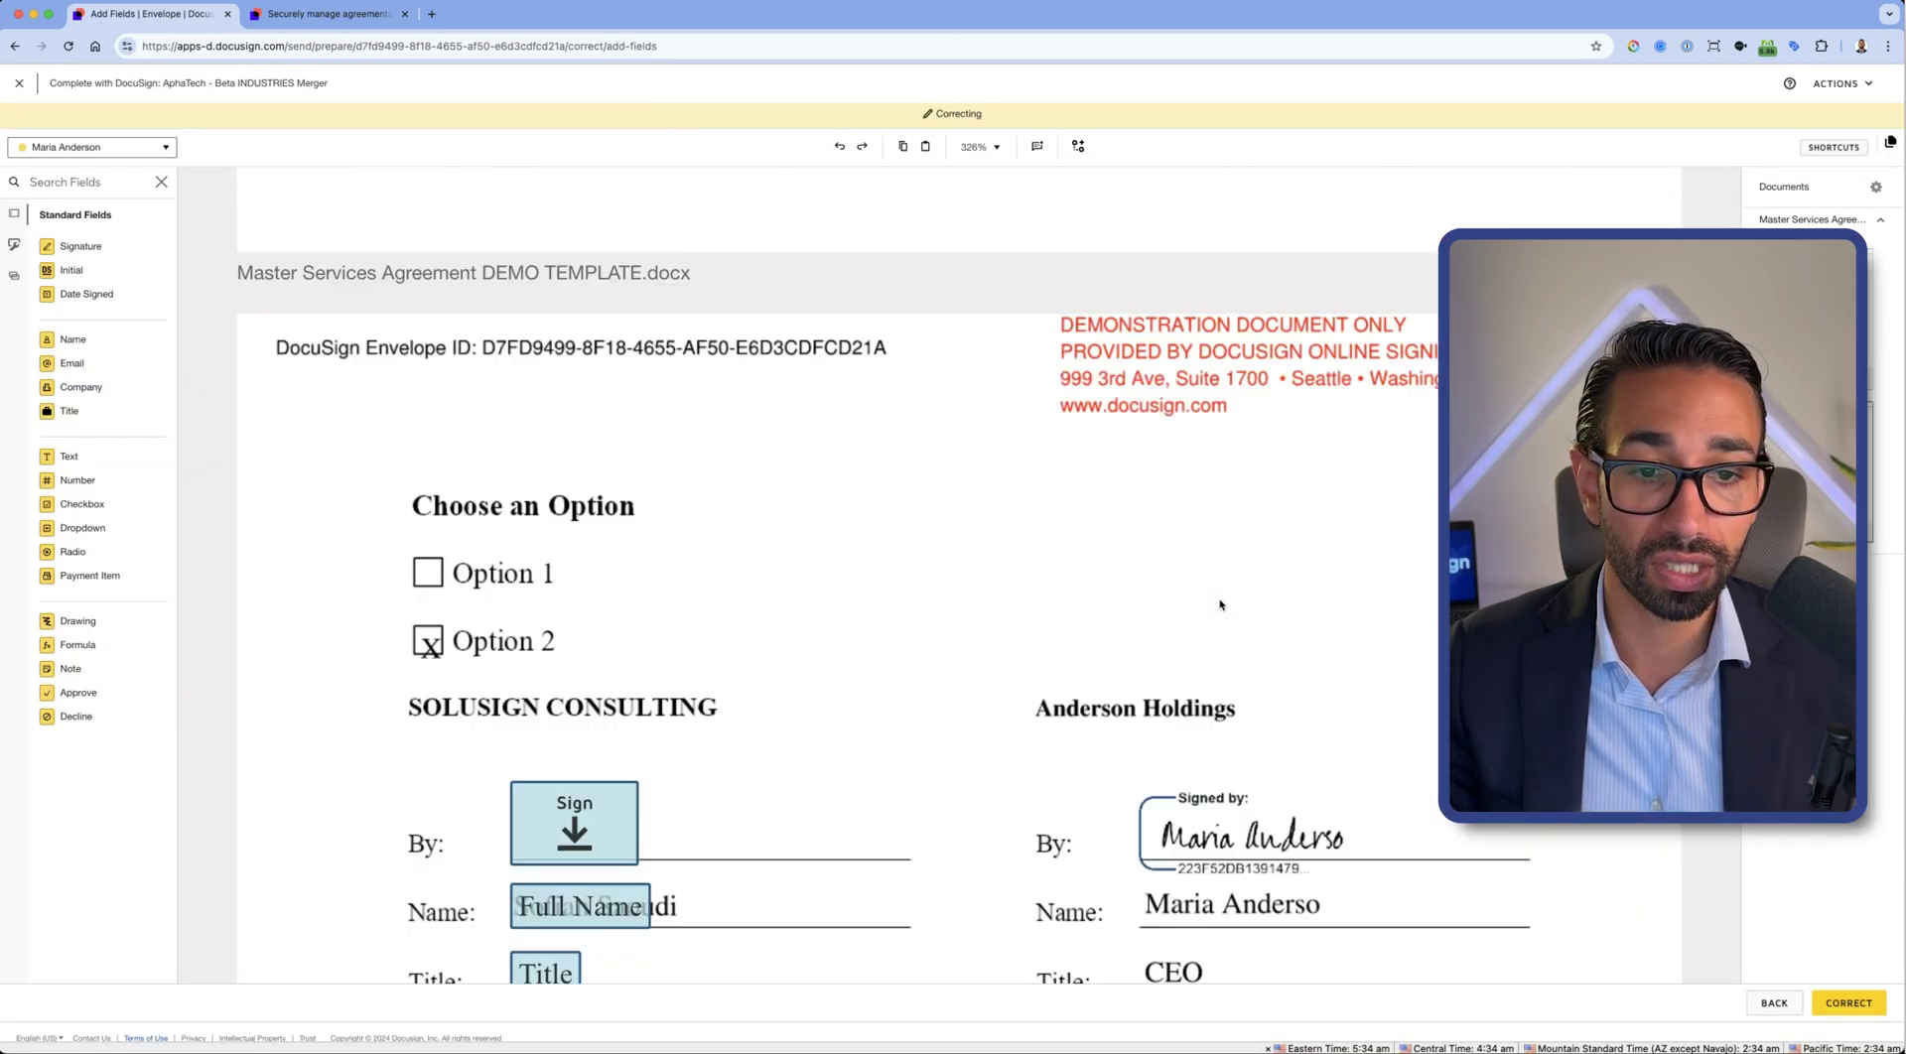
Place a Signature field for the new signer below the IN WITNESS WHEREOF clause
scroll(1220, 604, "up", 3)
left_click(80, 246)
left_click(1538, 394)
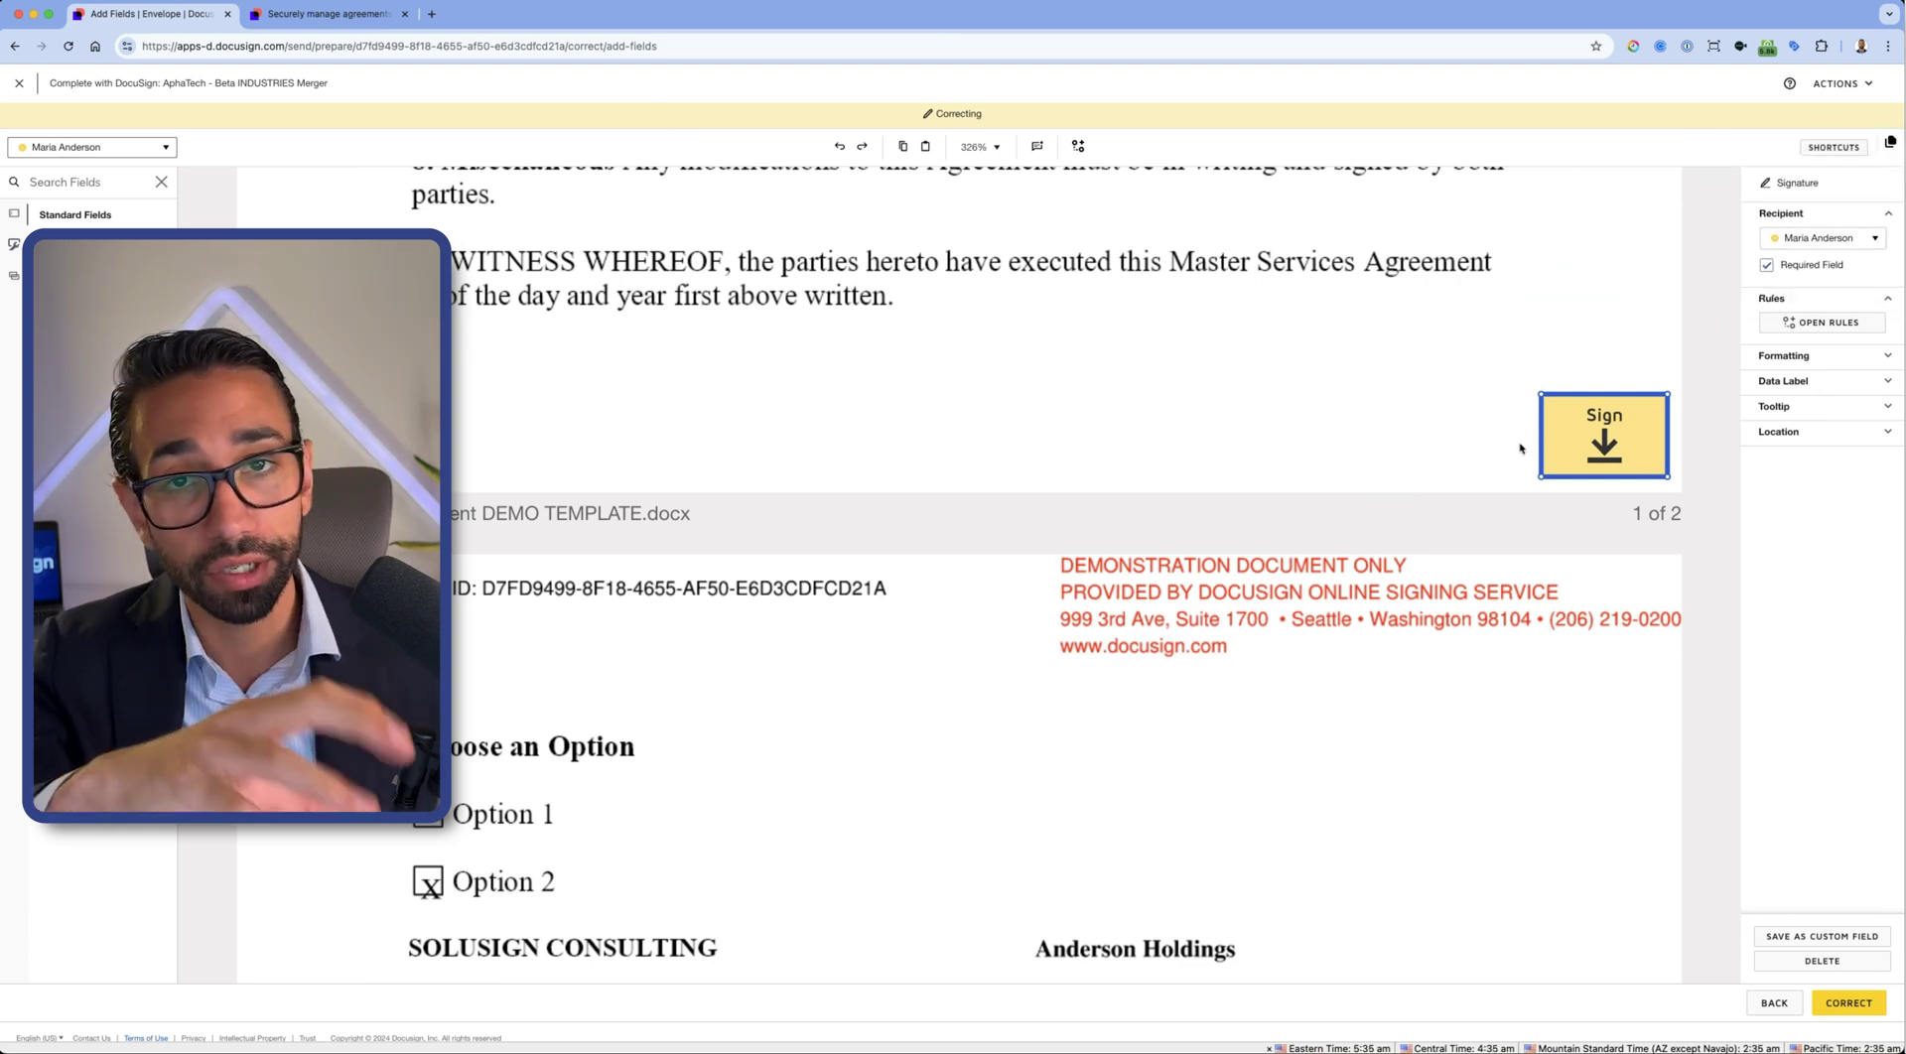
Recheck the recipients and fields, then apply the correction to the envelope
left_click(1774, 1002)
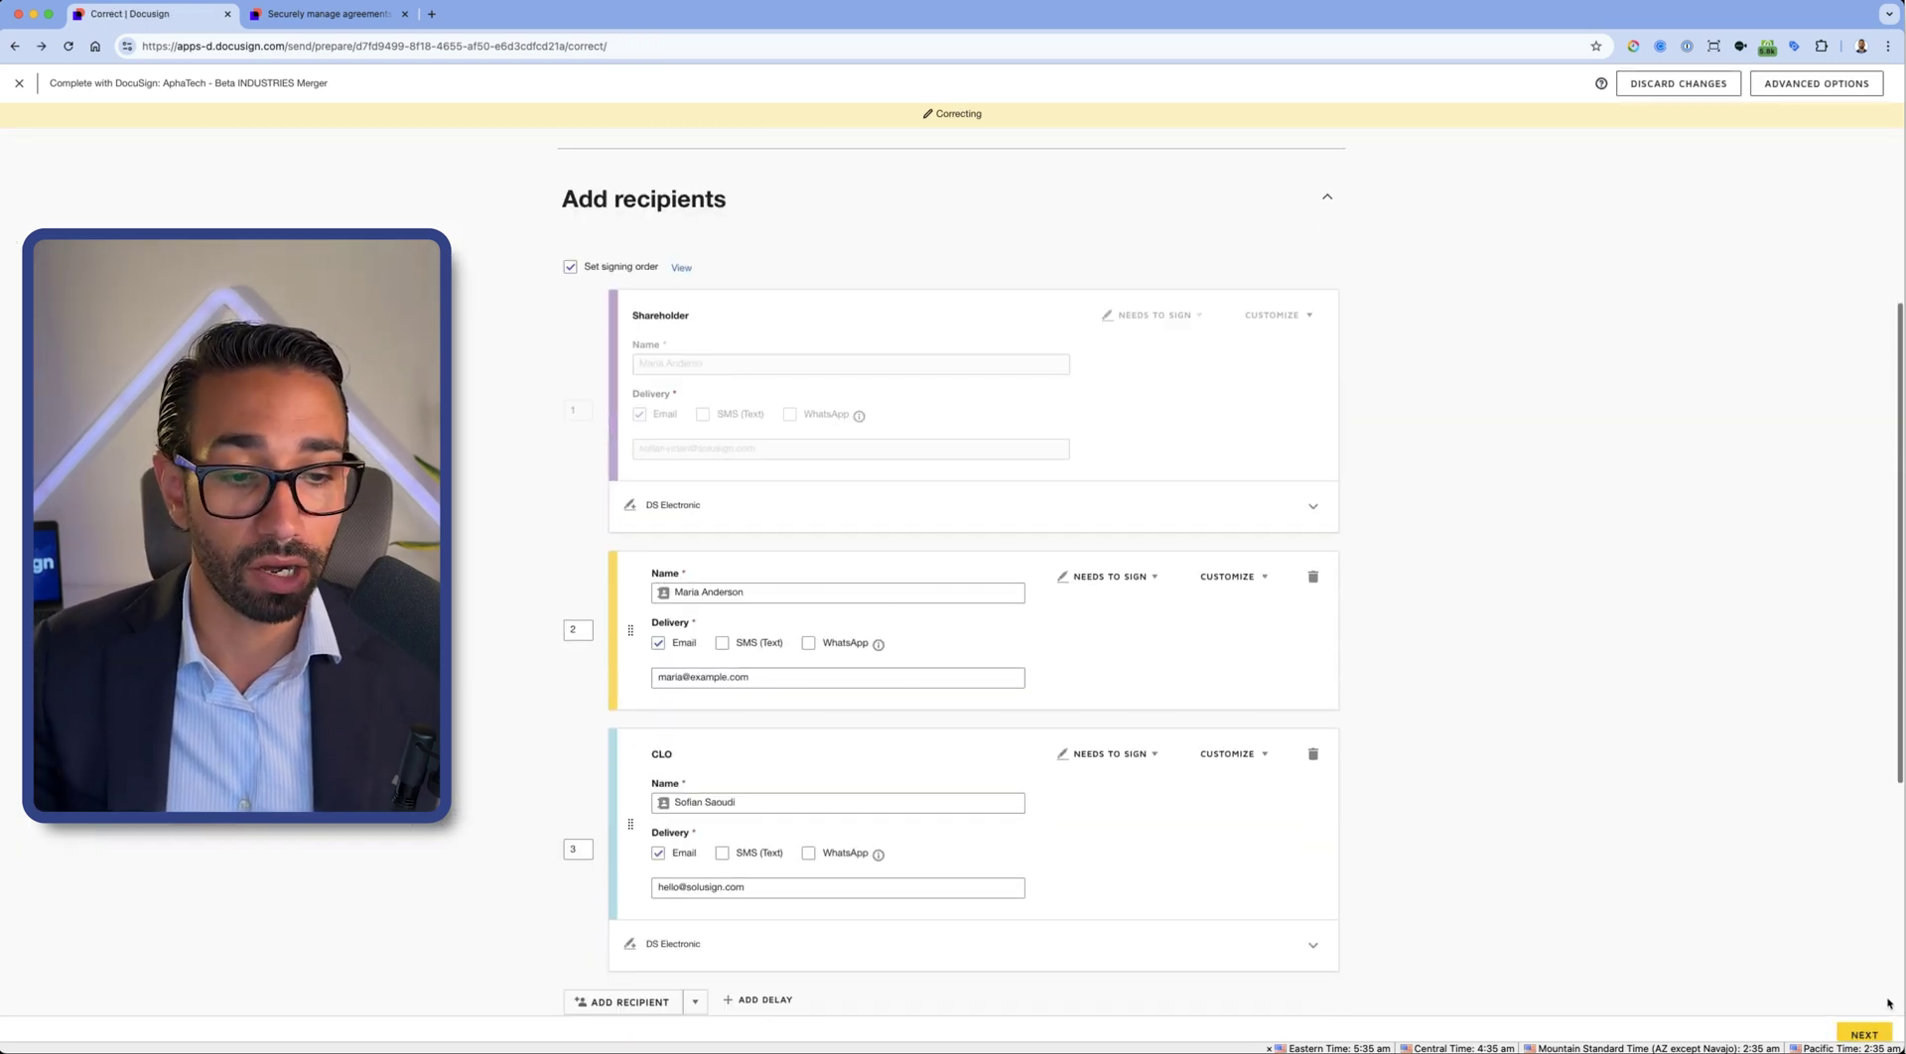
left_click(1866, 1022)
left_click(1848, 1004)
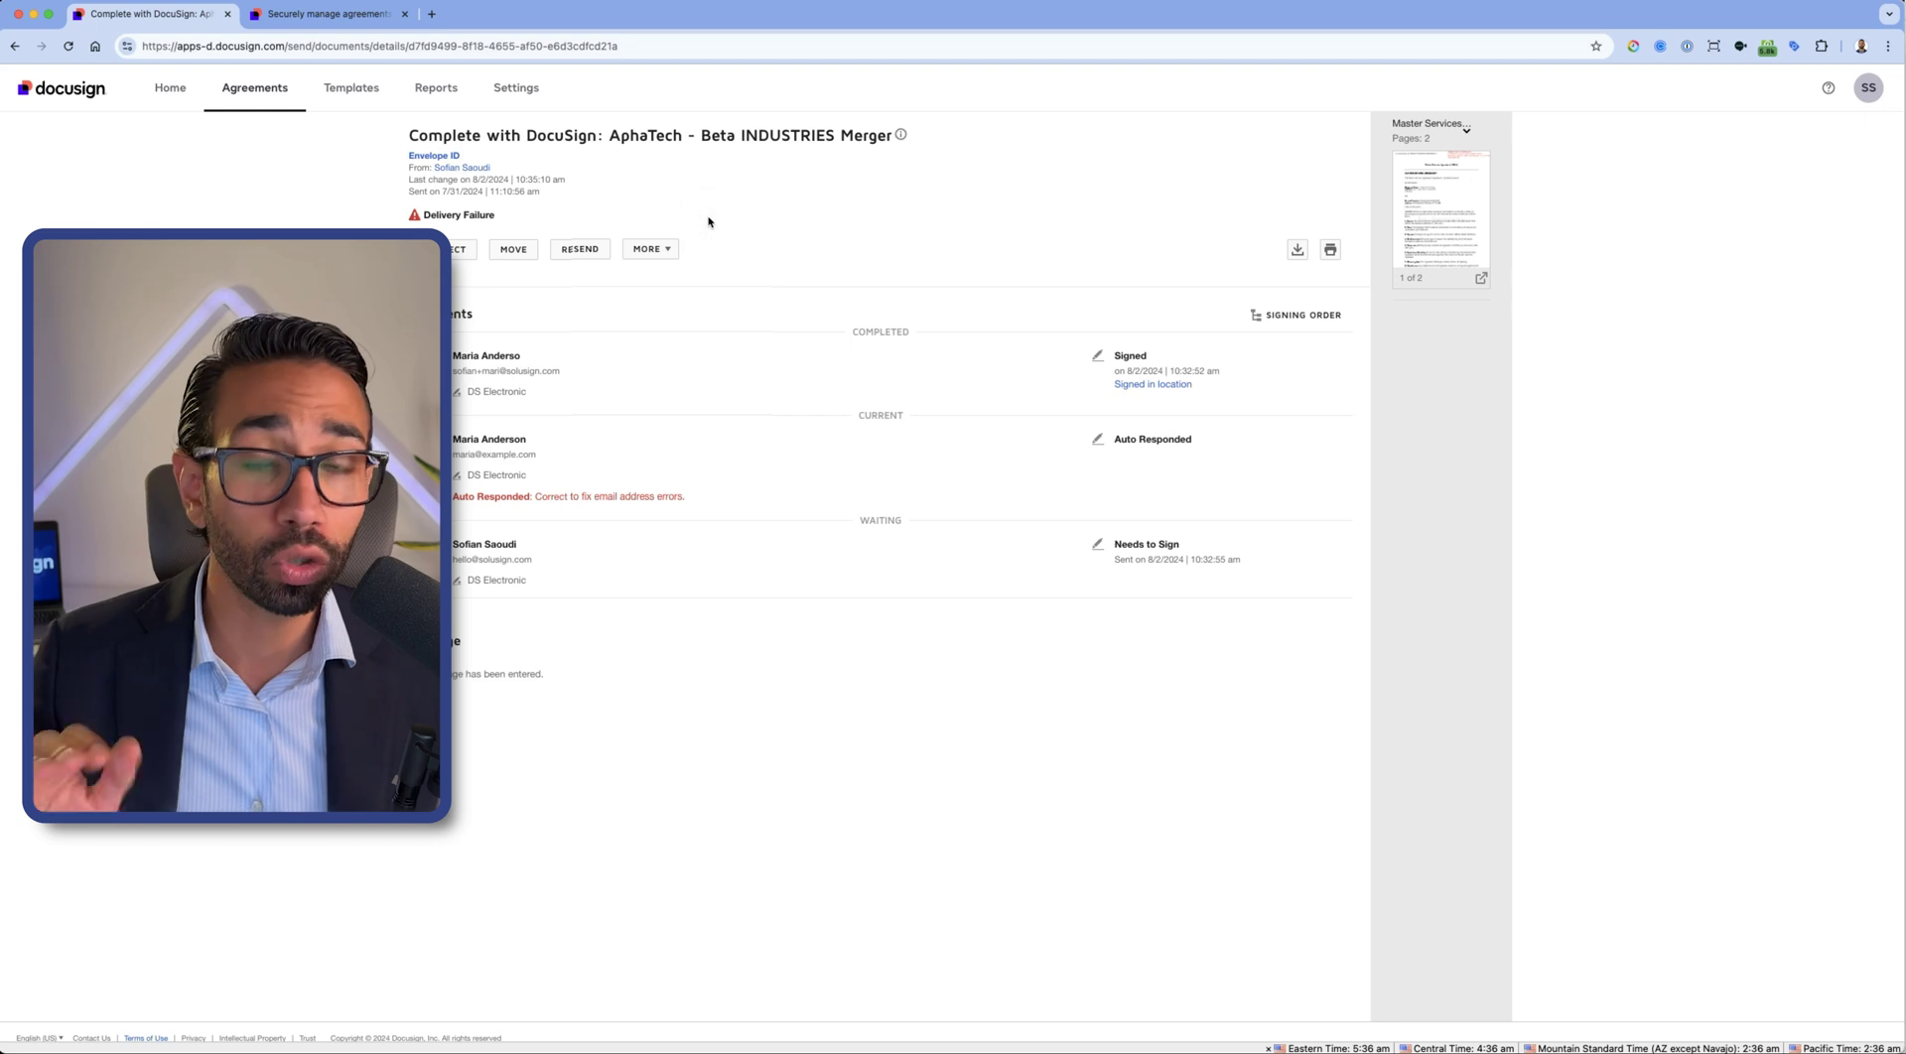
left_click(670, 249)
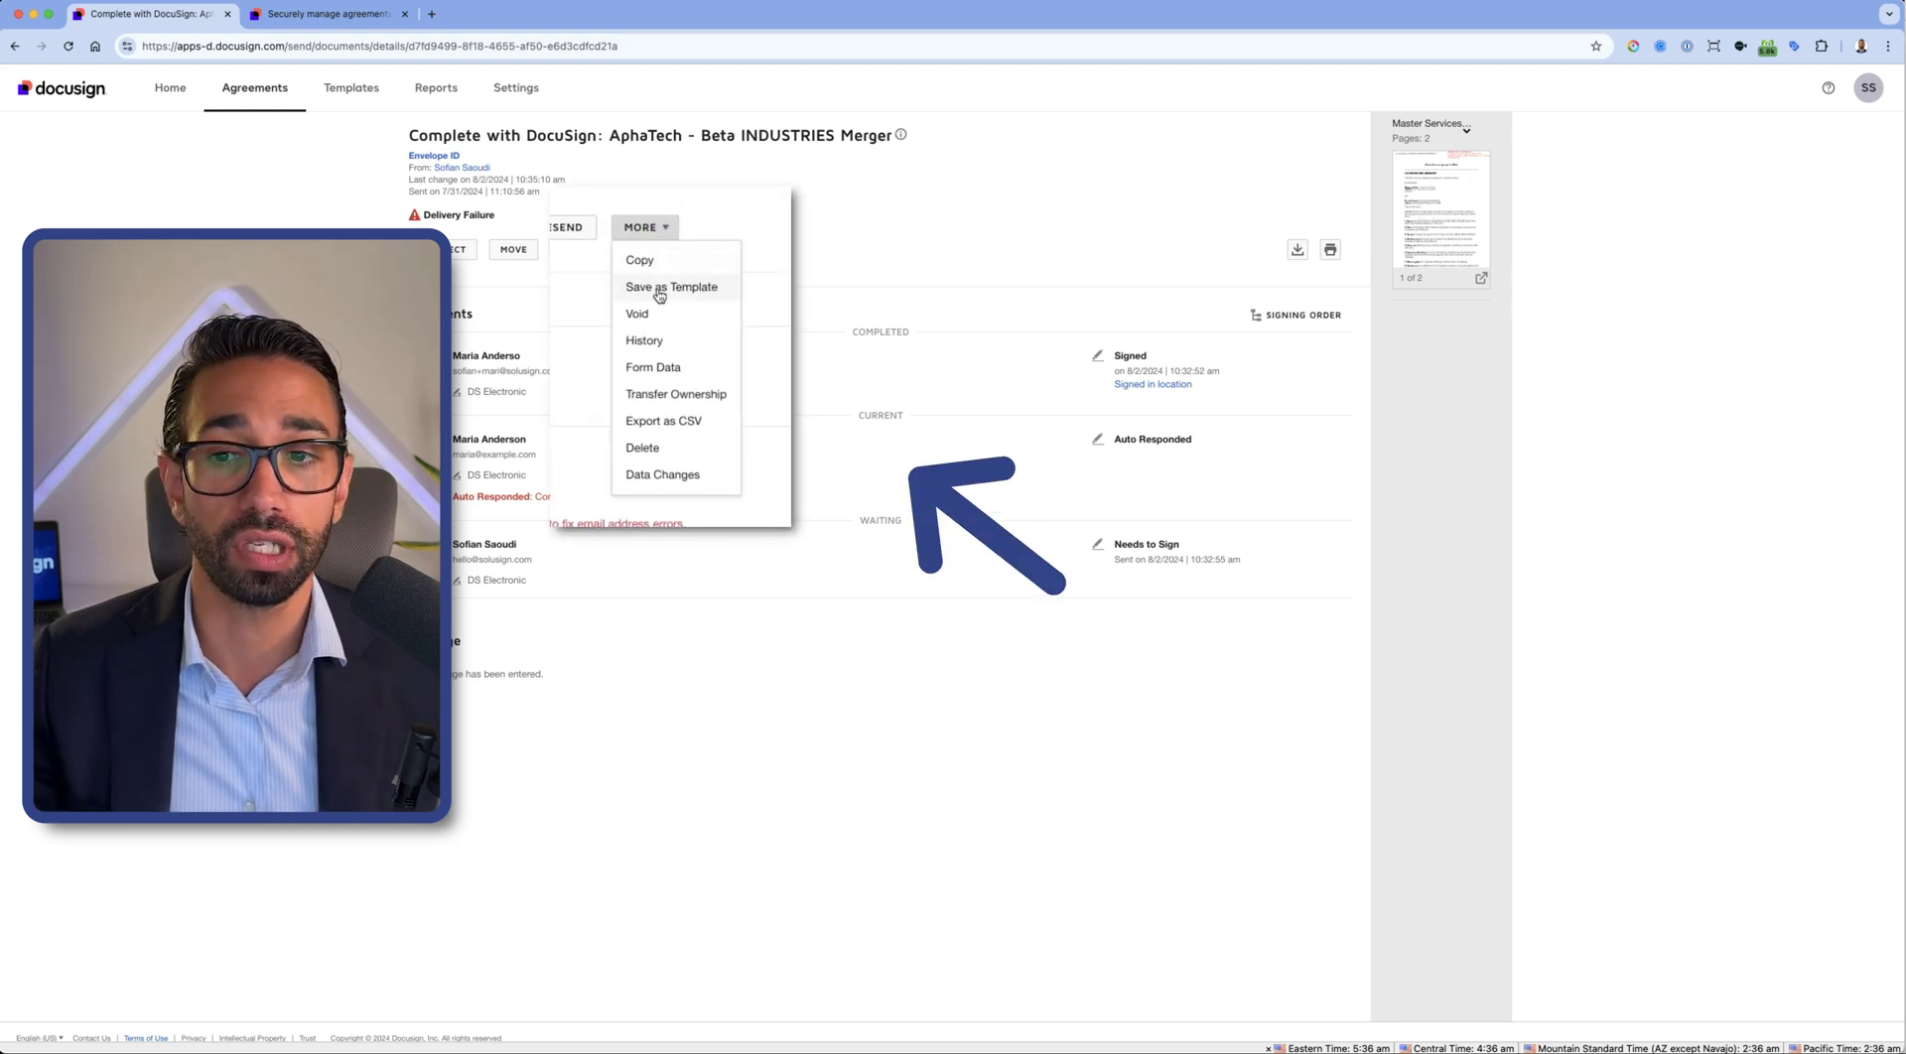
Review the envelope's change history, then return to the Sent agreements list
left_click(665, 343)
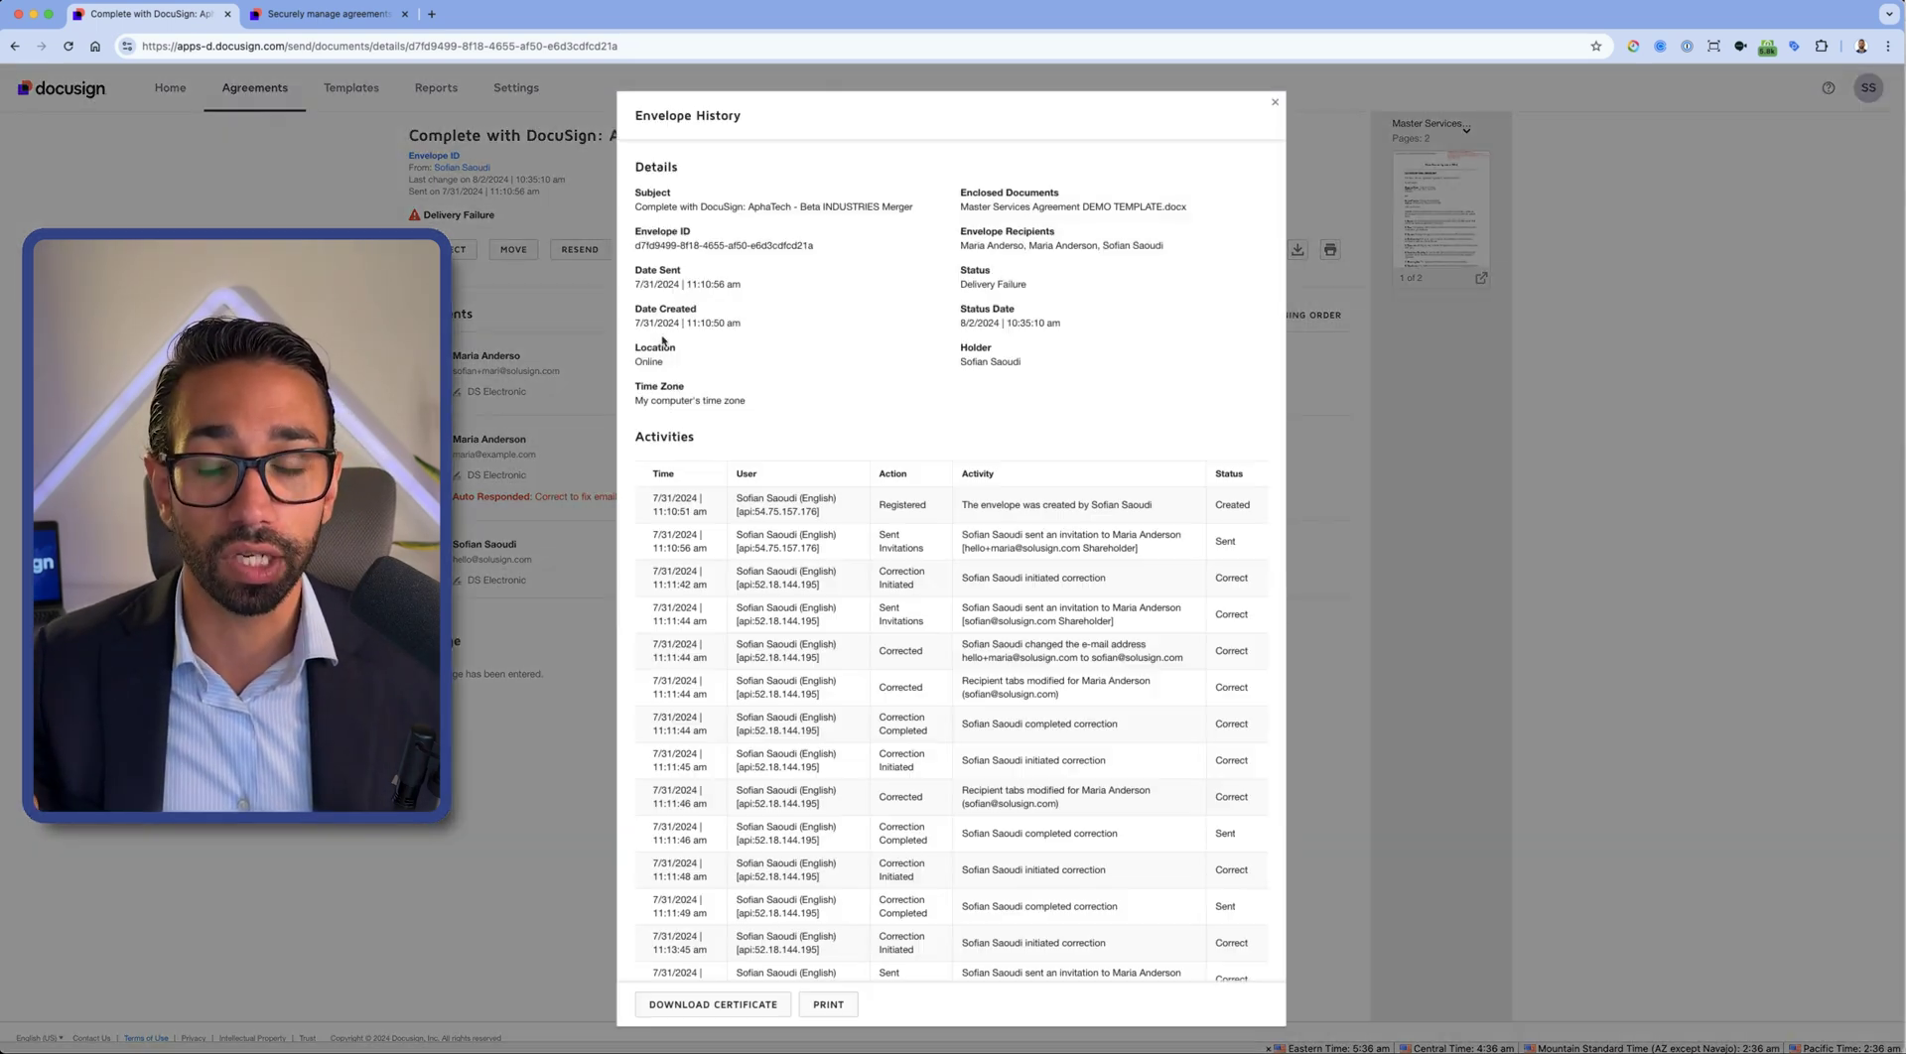
left_click(281, 115)
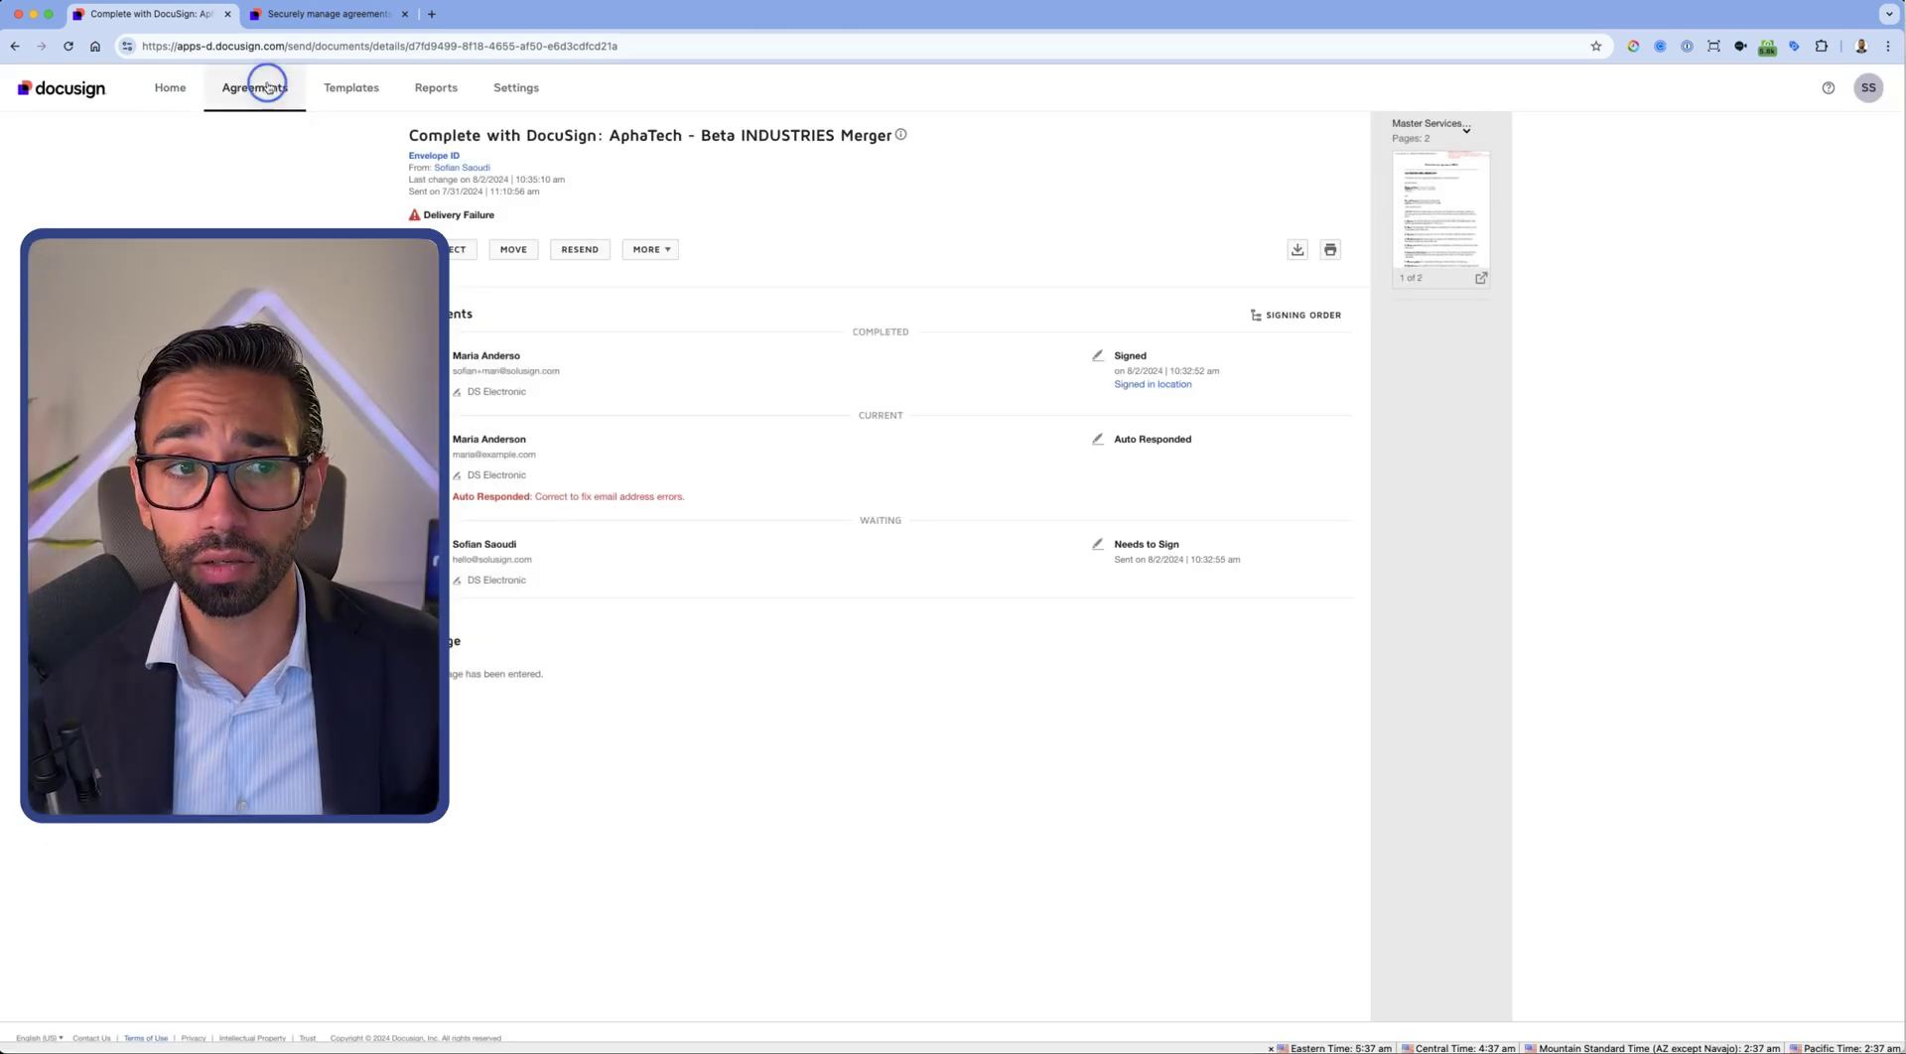
left_click(264, 88)
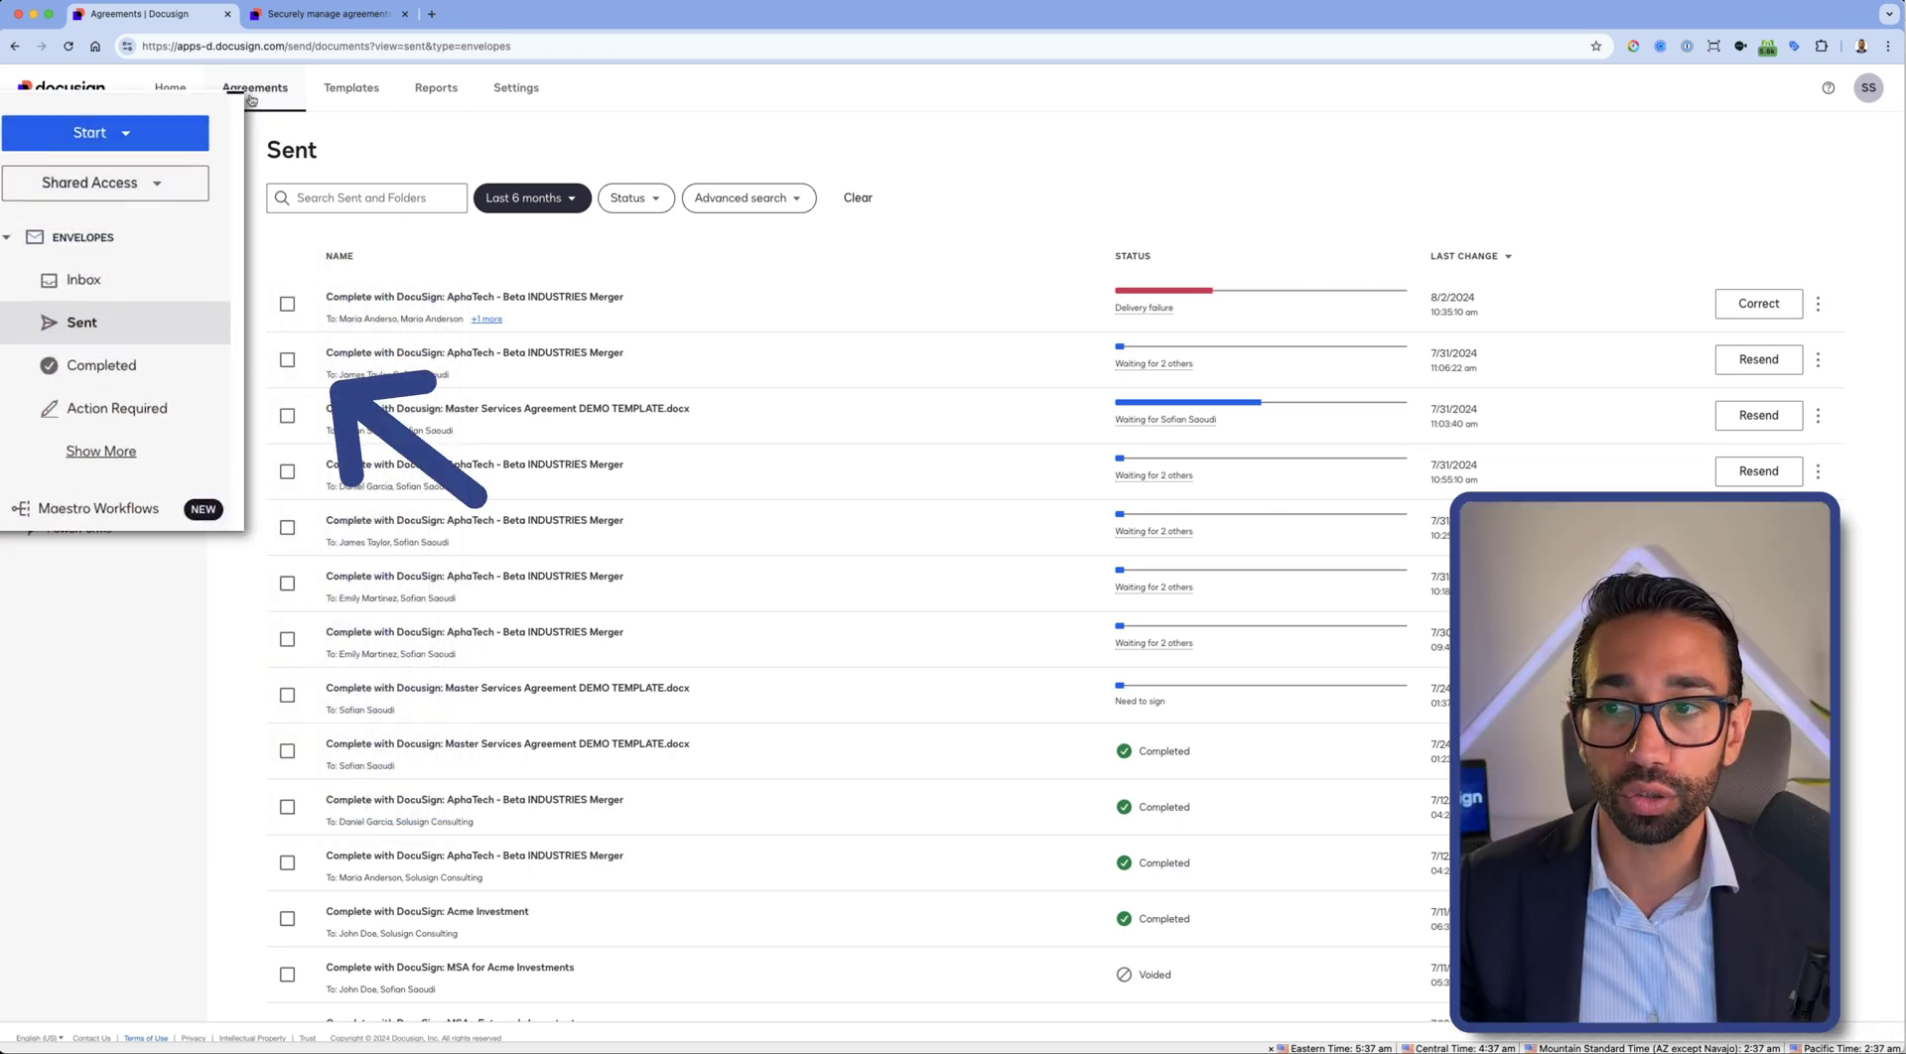
Switch to the shared Solusign DocuSync account and show its Sent envelopes
left_click(111, 189)
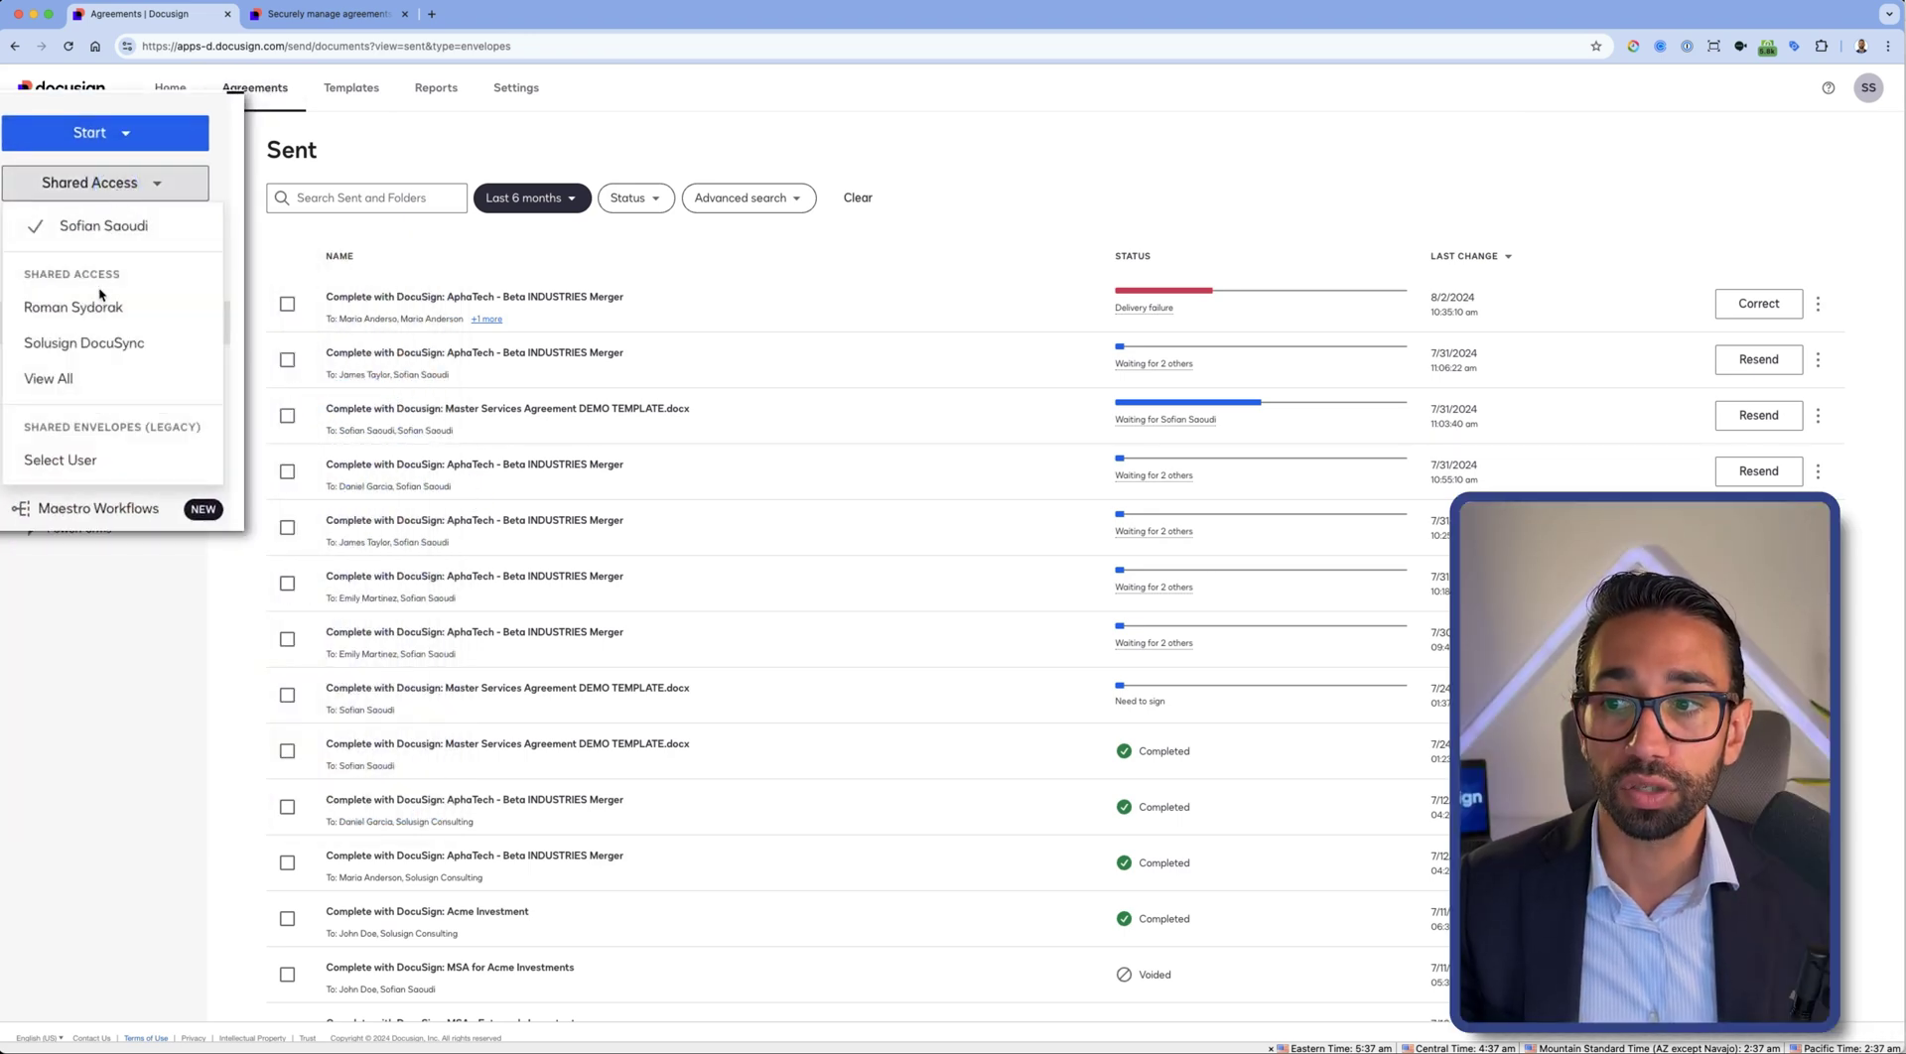
left_click(63, 349)
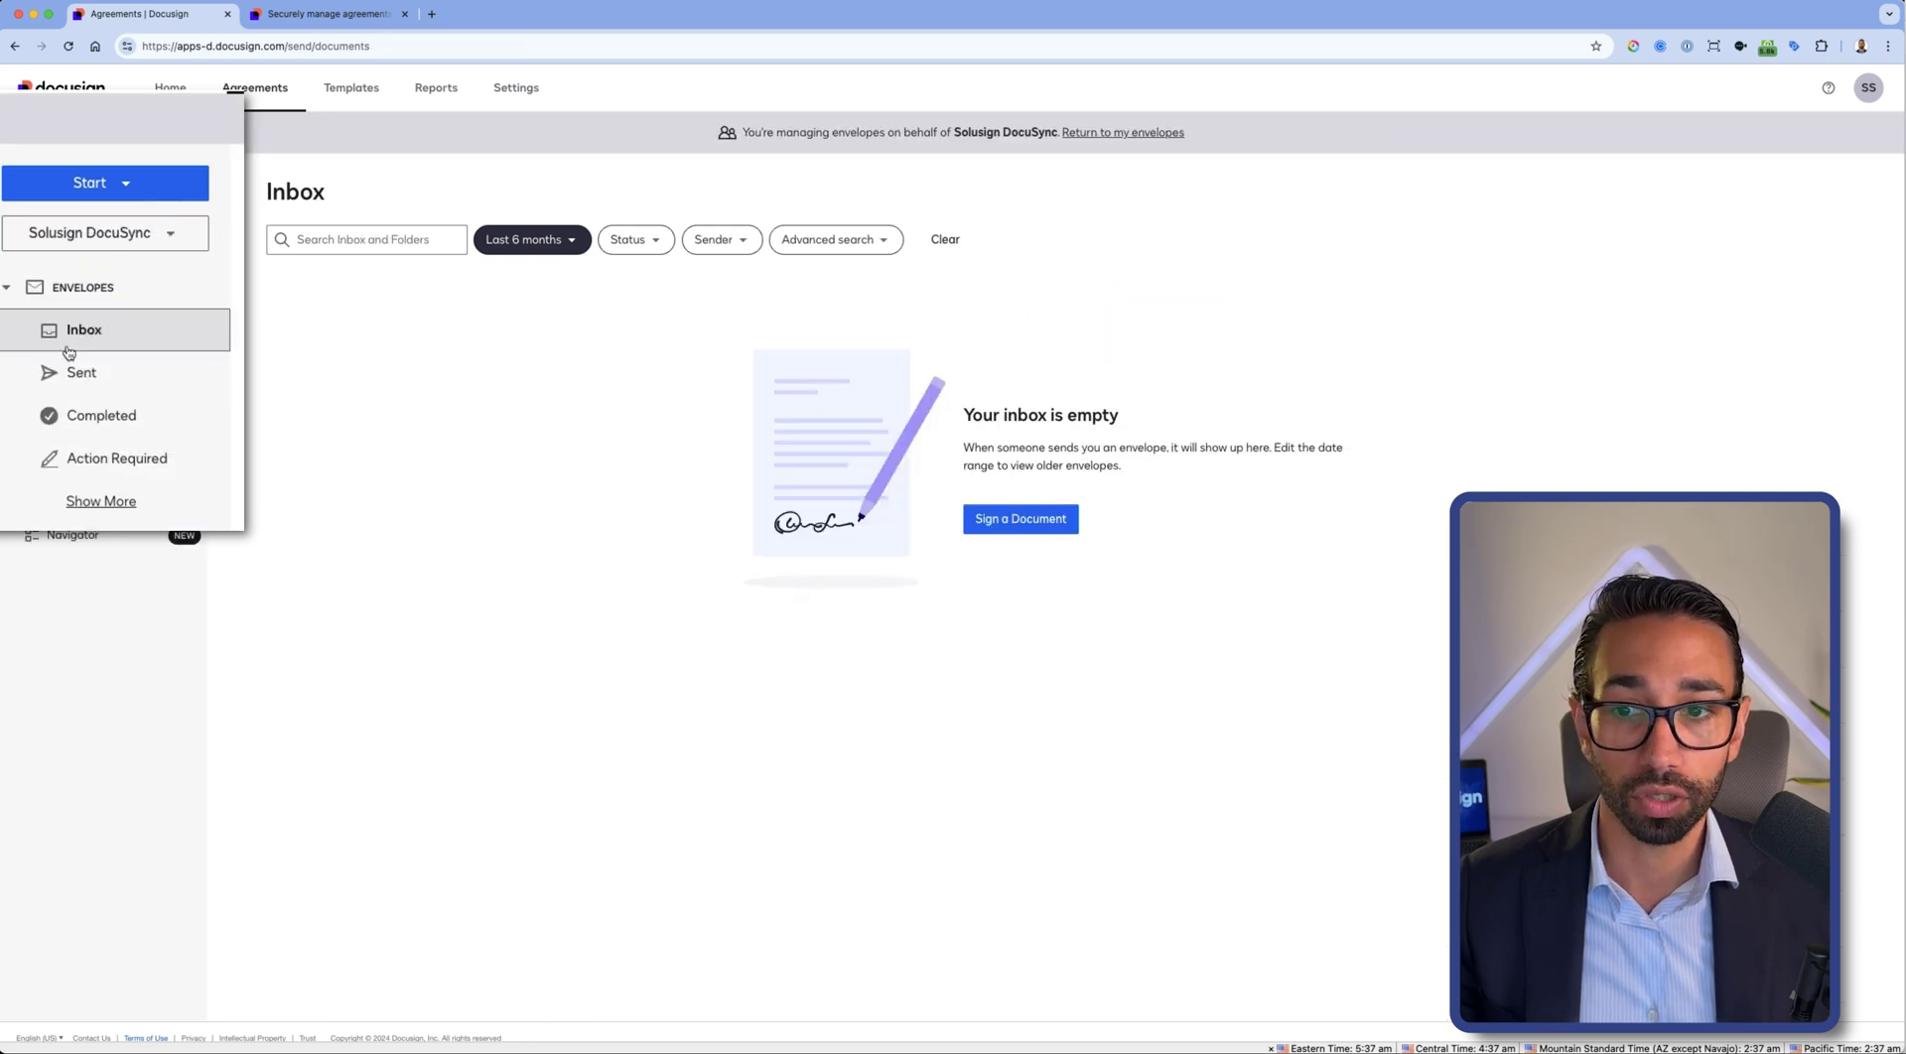
left_click(45, 371)
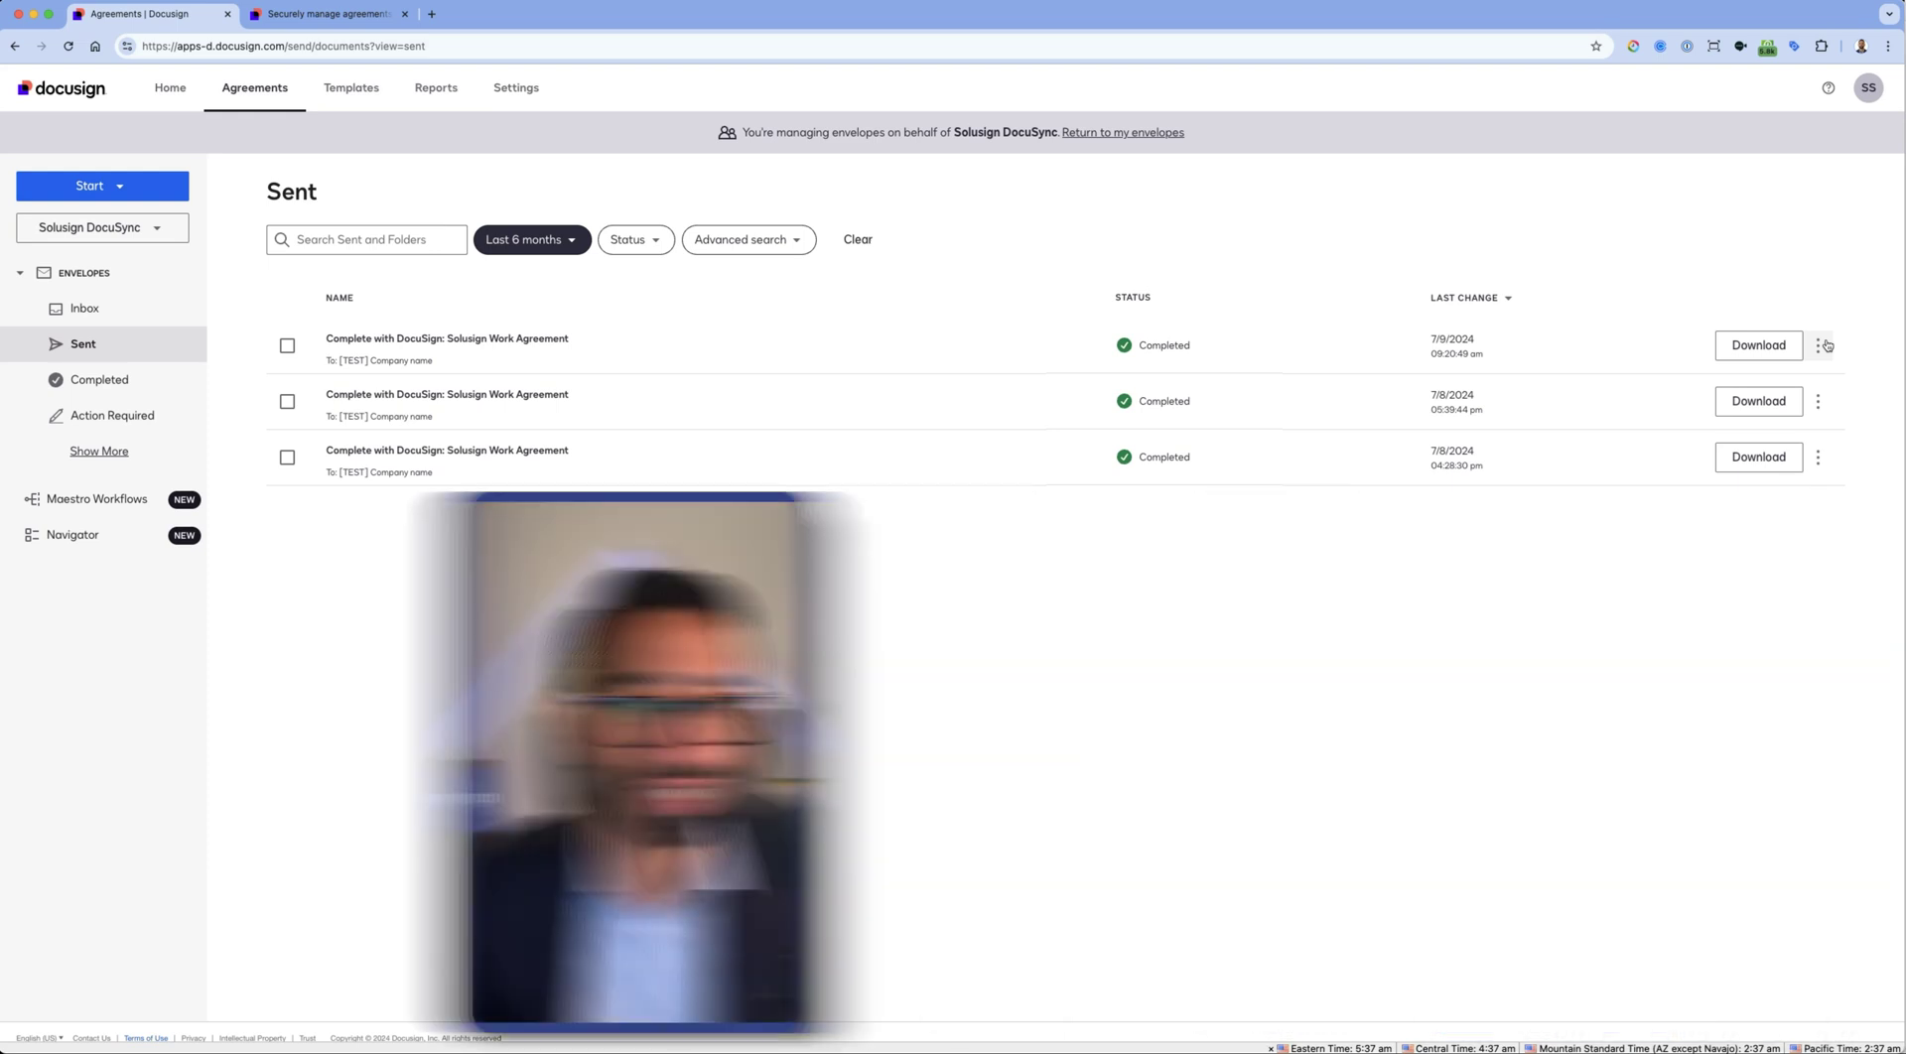
Make a copy of the latest Solusign Work Agreement envelope from its row actions menu
left_click(1832, 339)
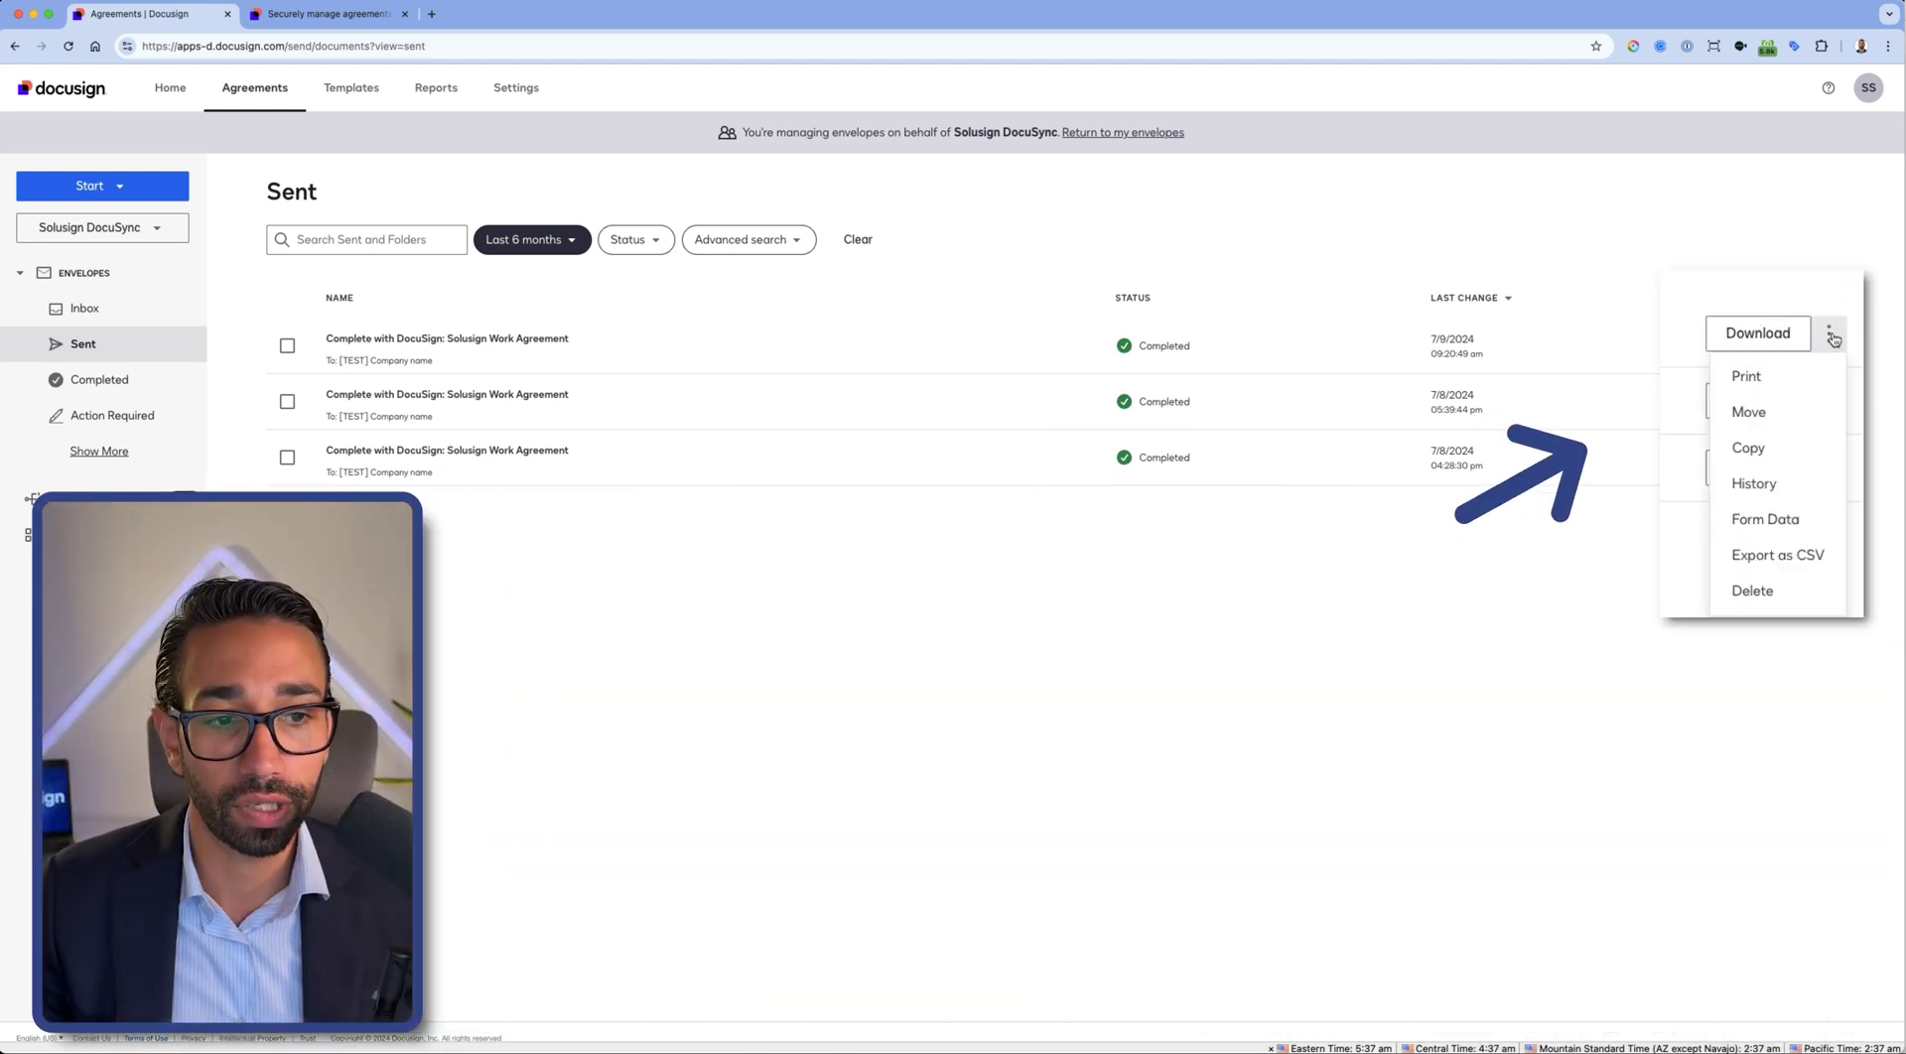
left_click(1776, 446)
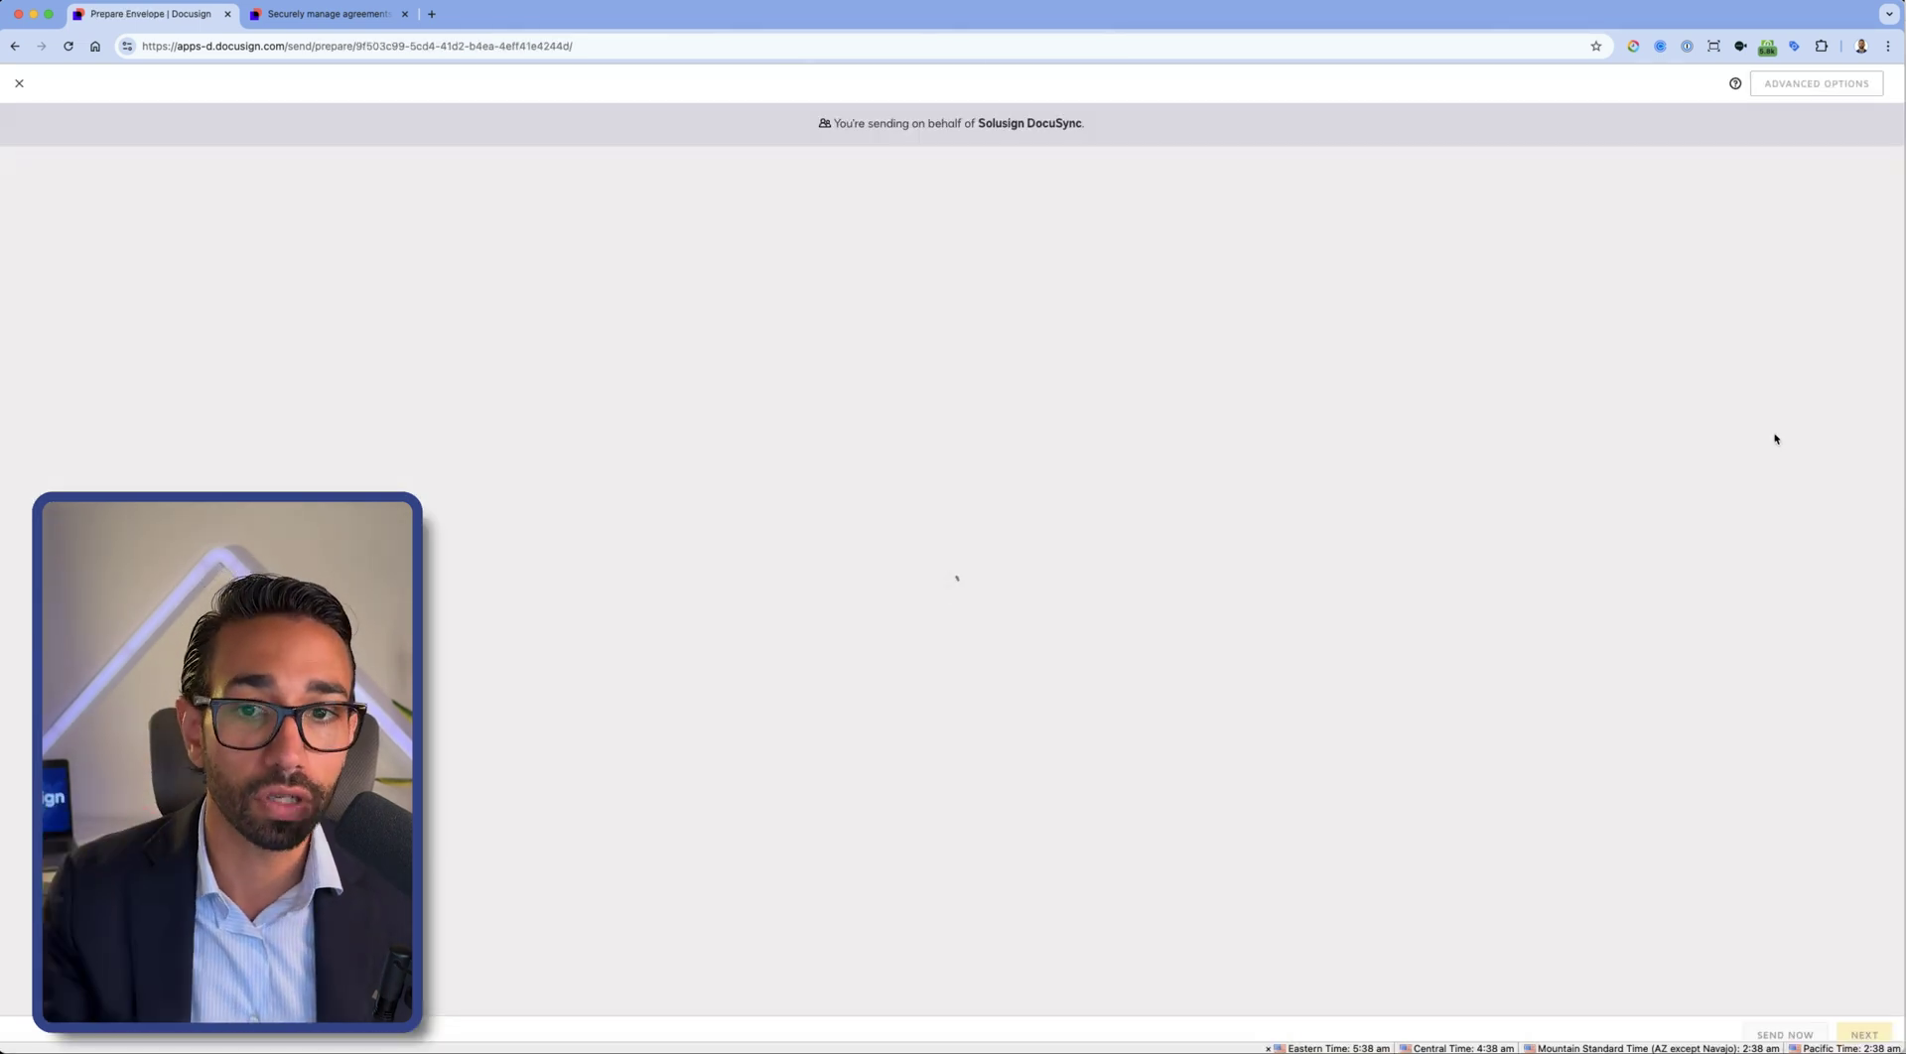
scroll(1141, 528, "down", 3)
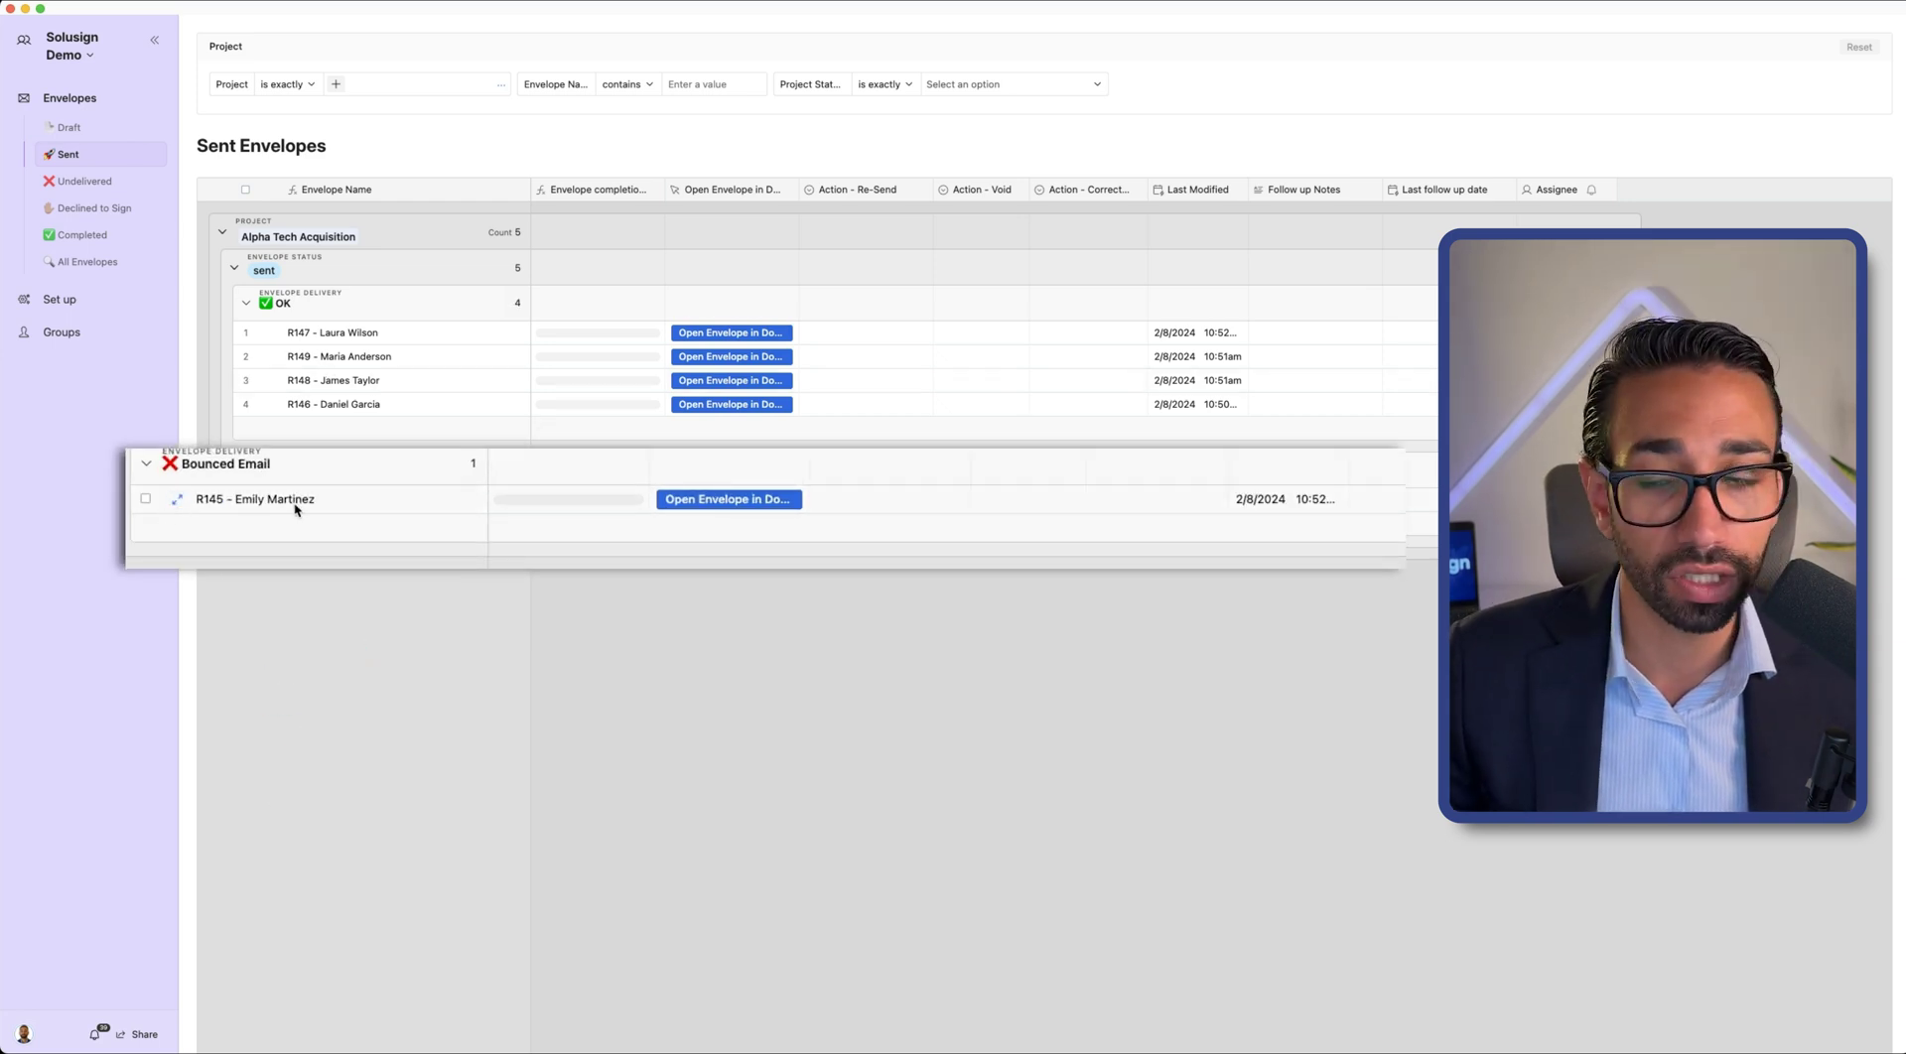
Review the bounced R145 envelope's recipient statuses, then open its underlying dataset record
left_click(358, 469)
scroll(829, 567, "down", 3)
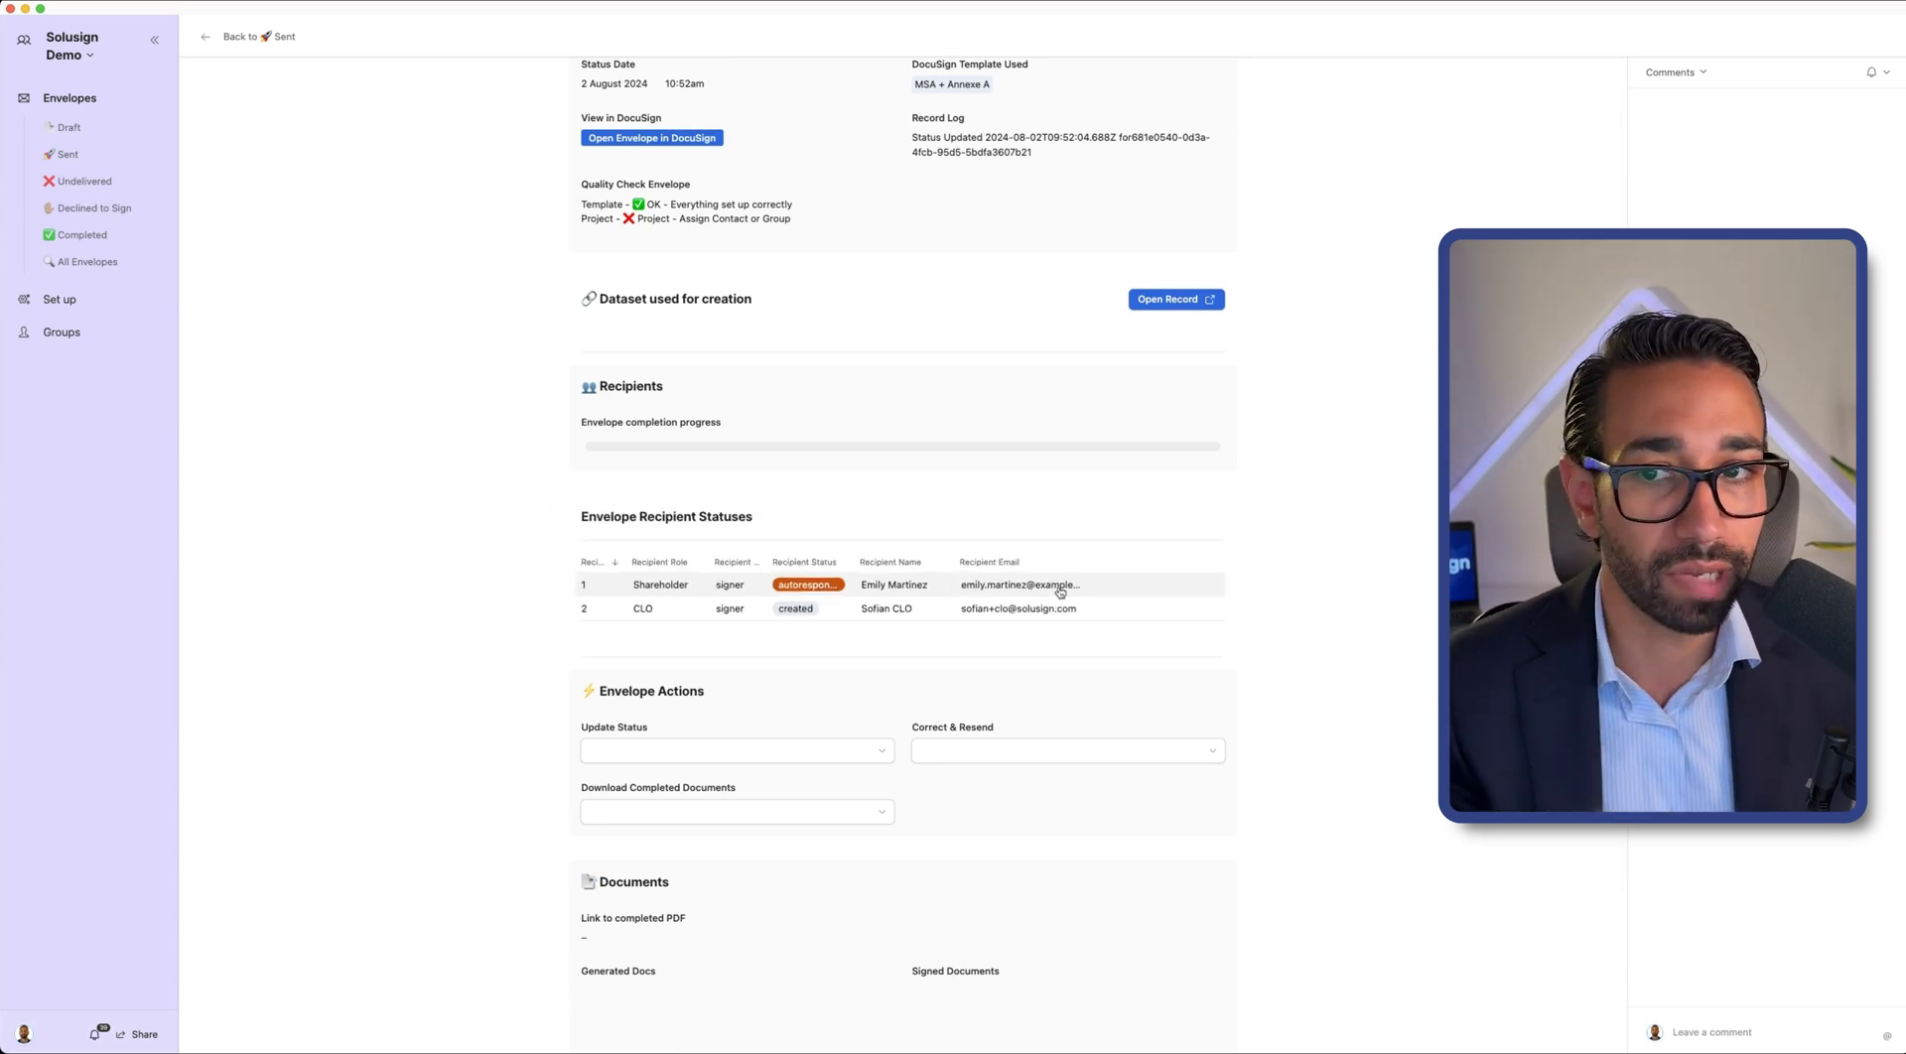
scroll(1059, 592, "up", 2)
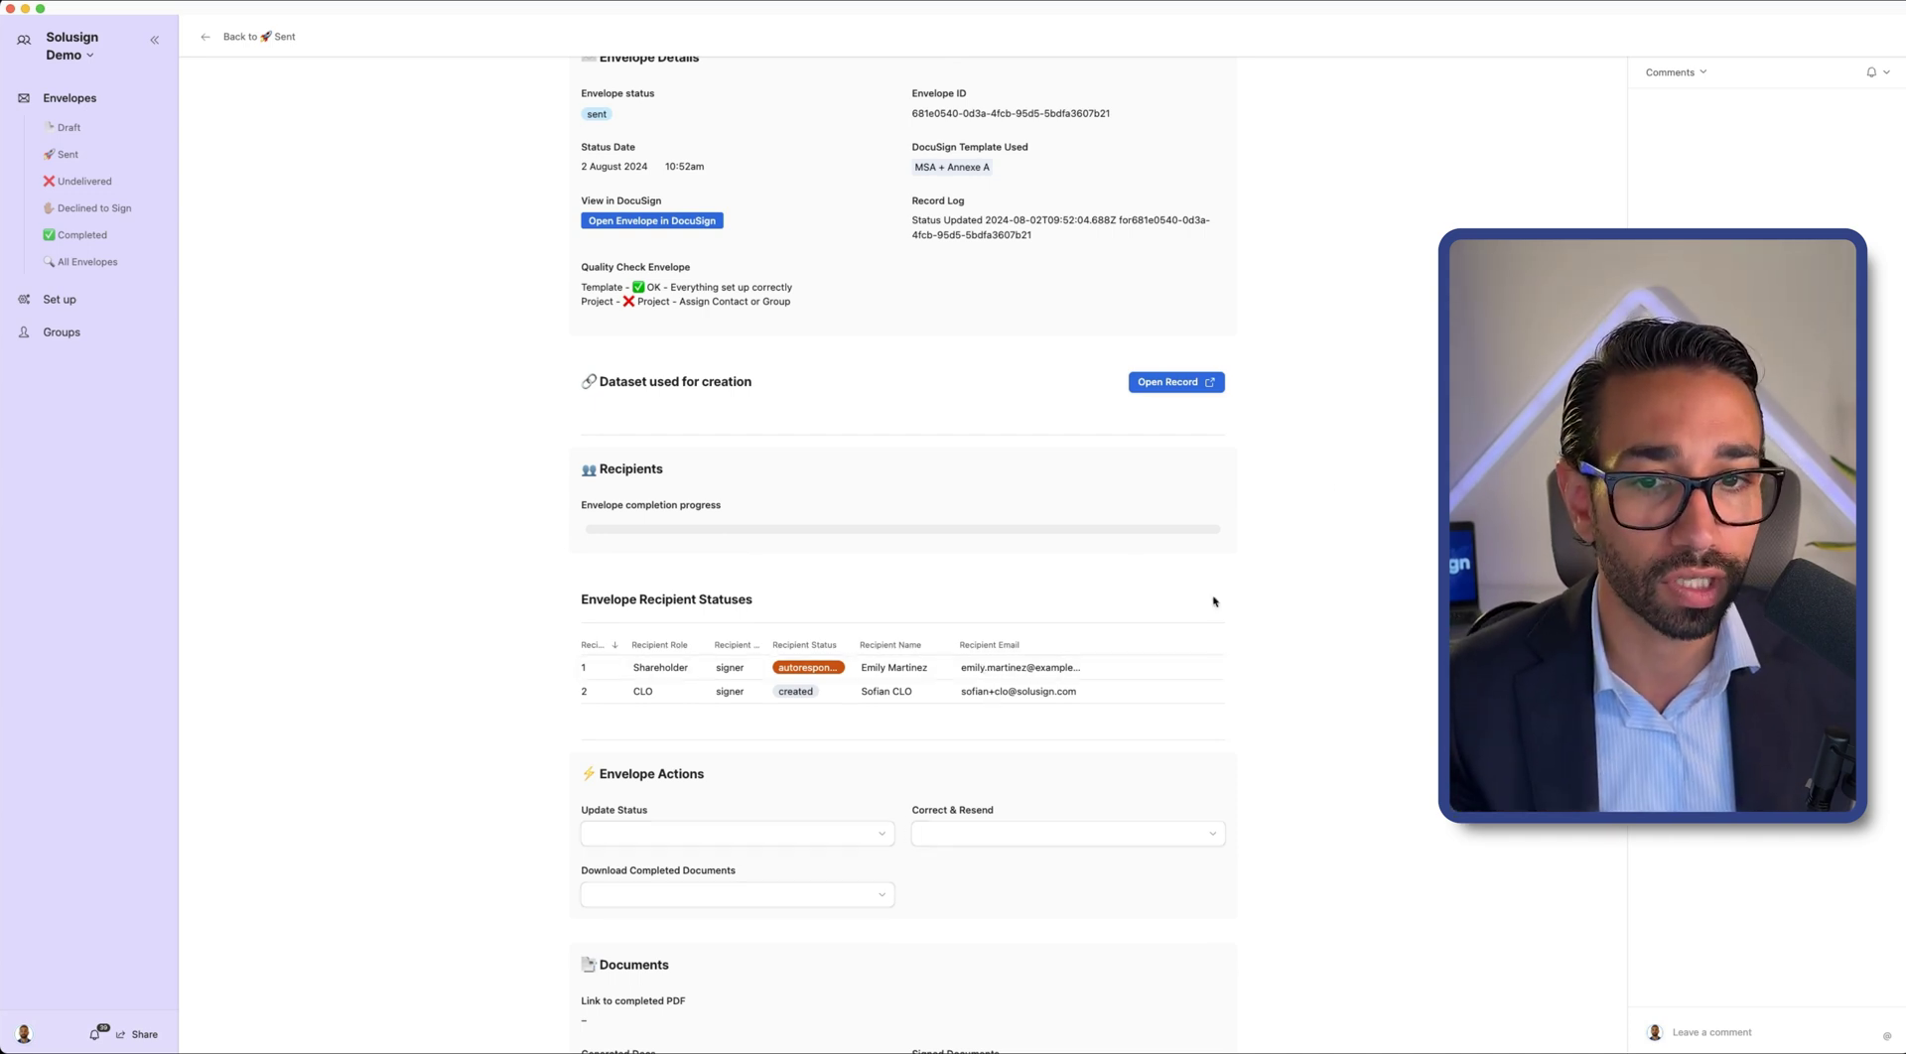
left_click(1169, 385)
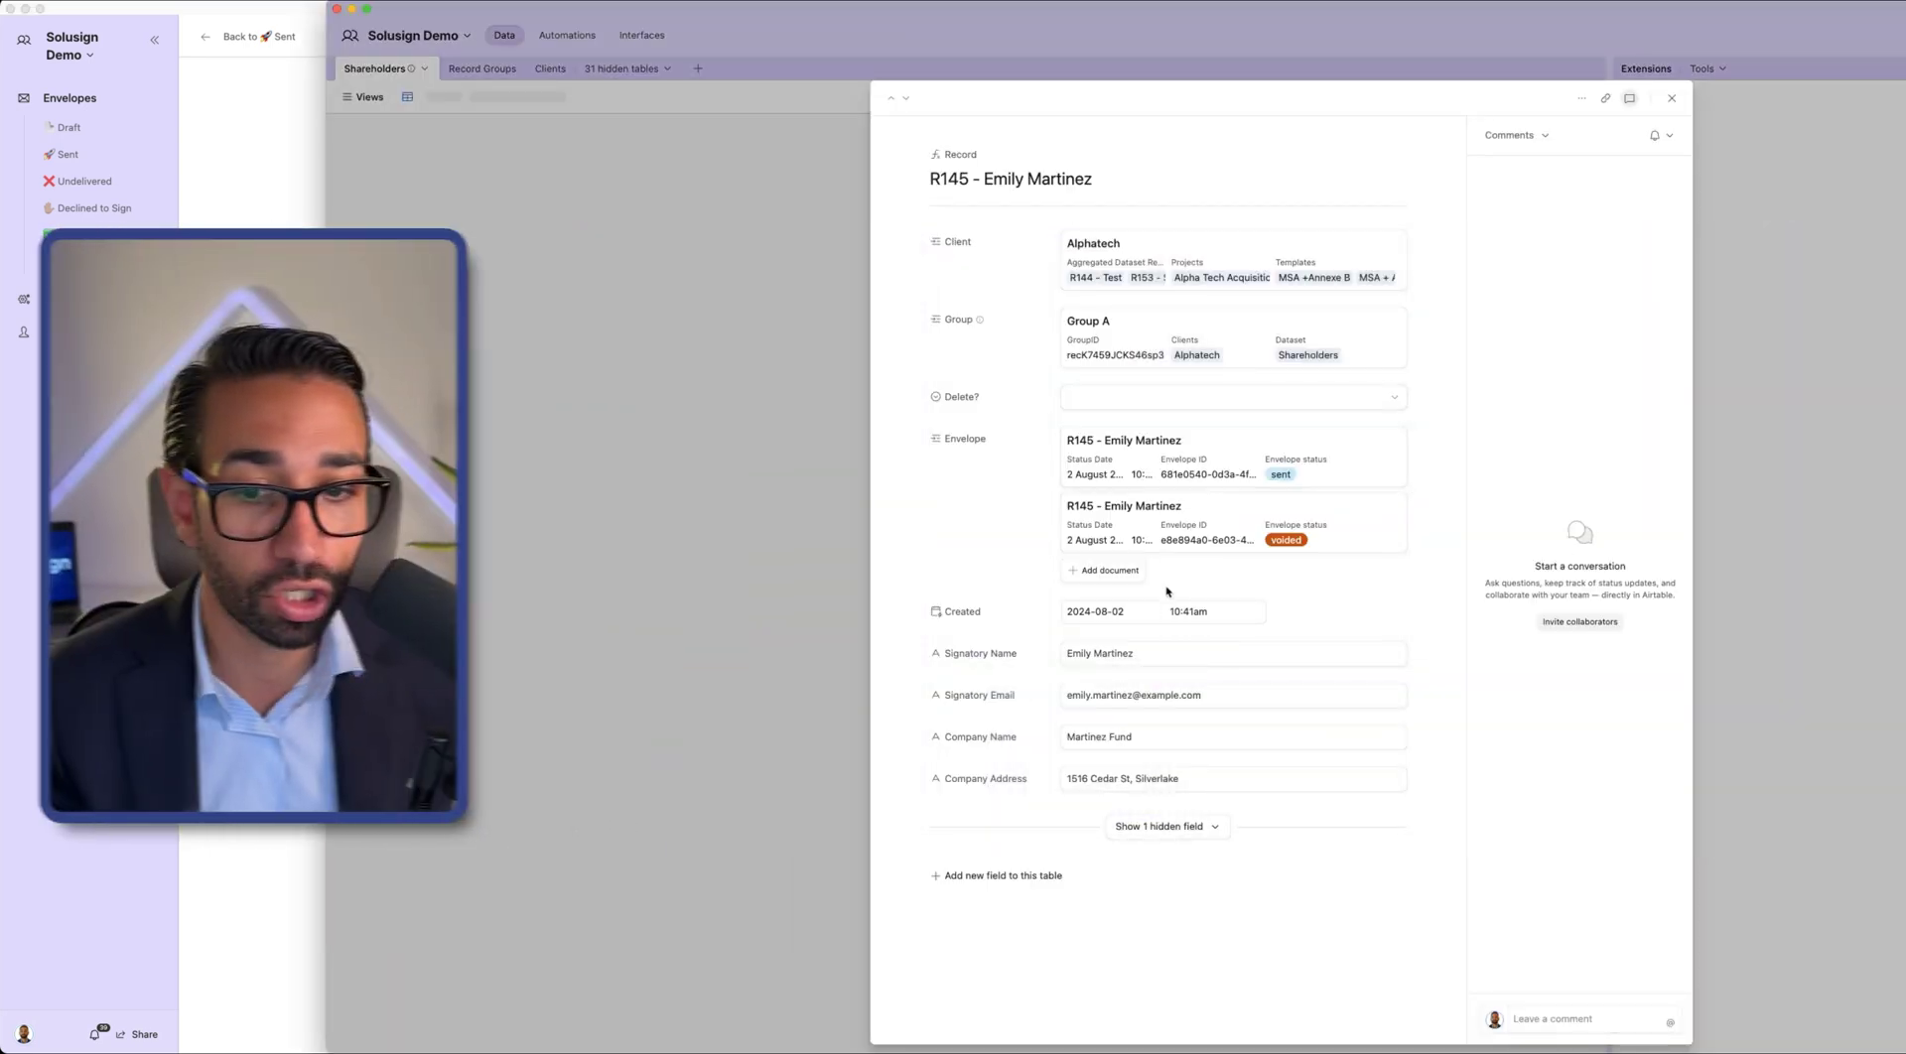
Fix the wrong part of R145's signatory email address and return to the sent envelopes list
double_click(1111, 695)
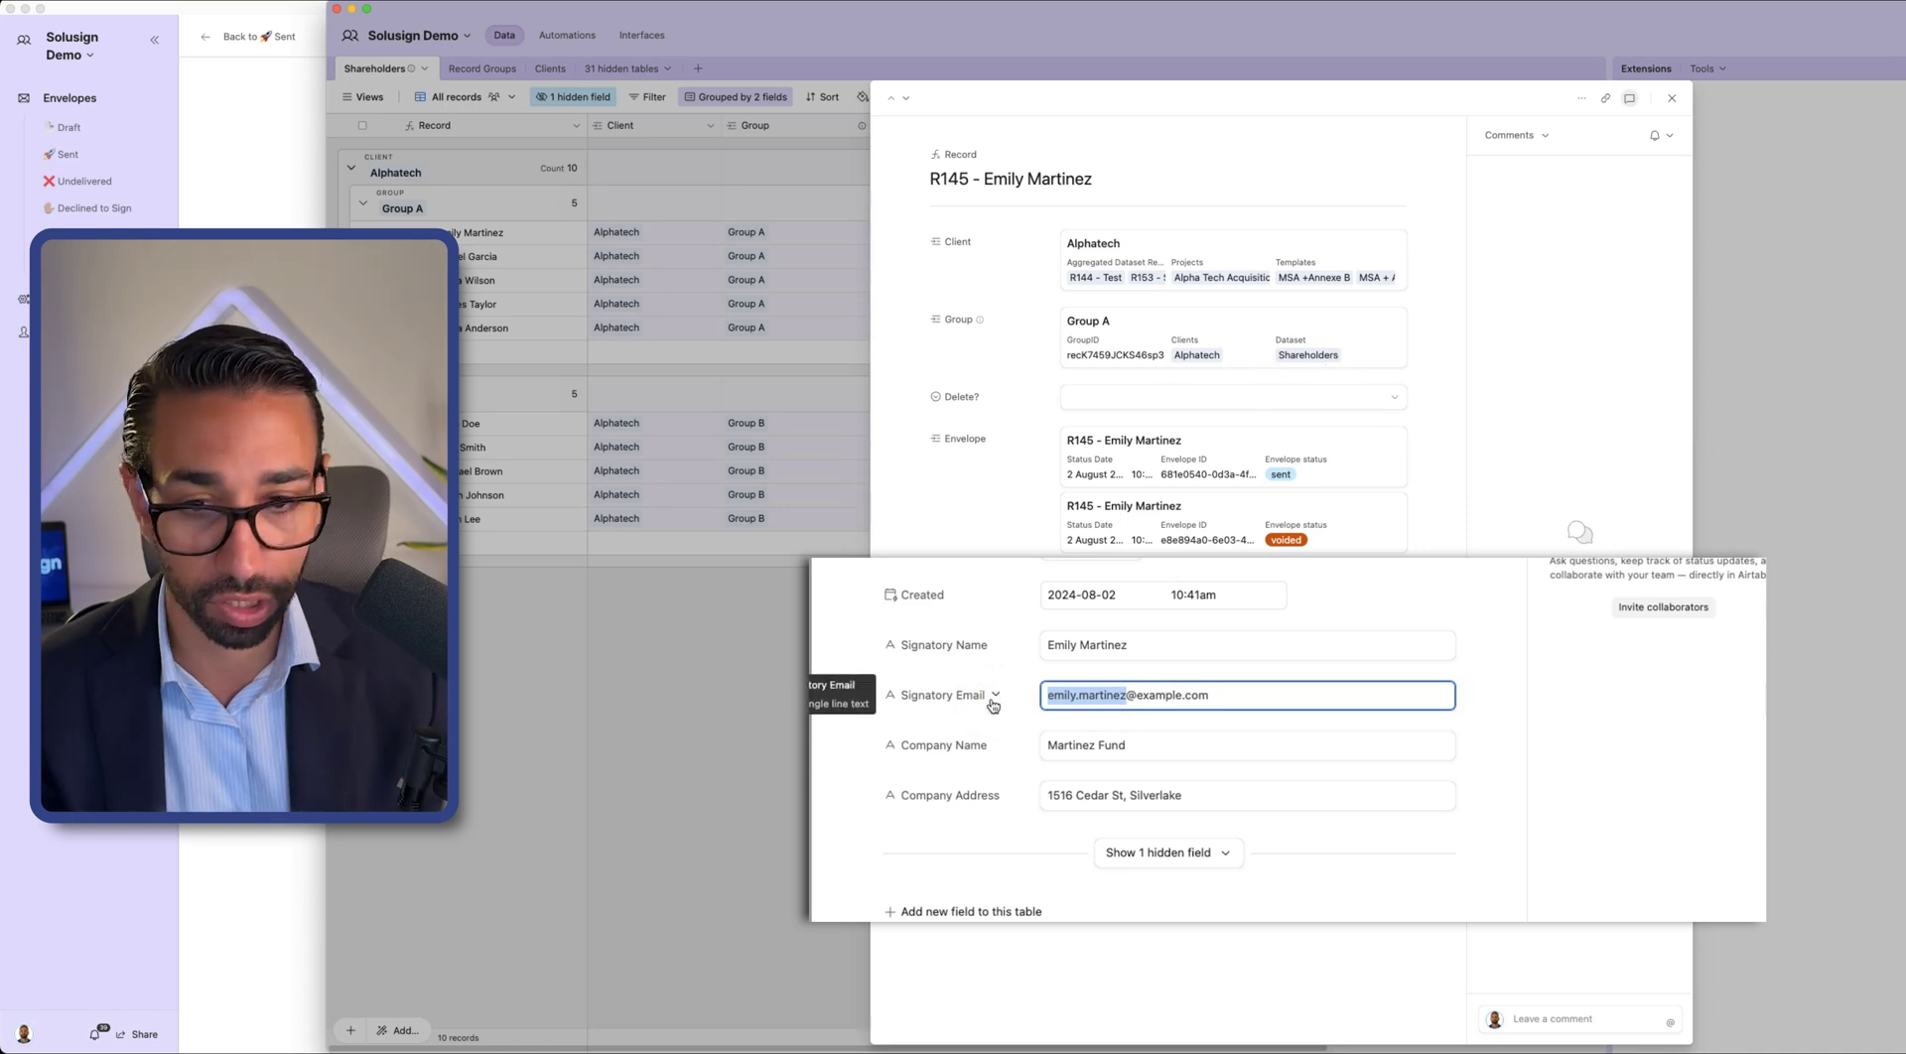
type("sofian+emily")
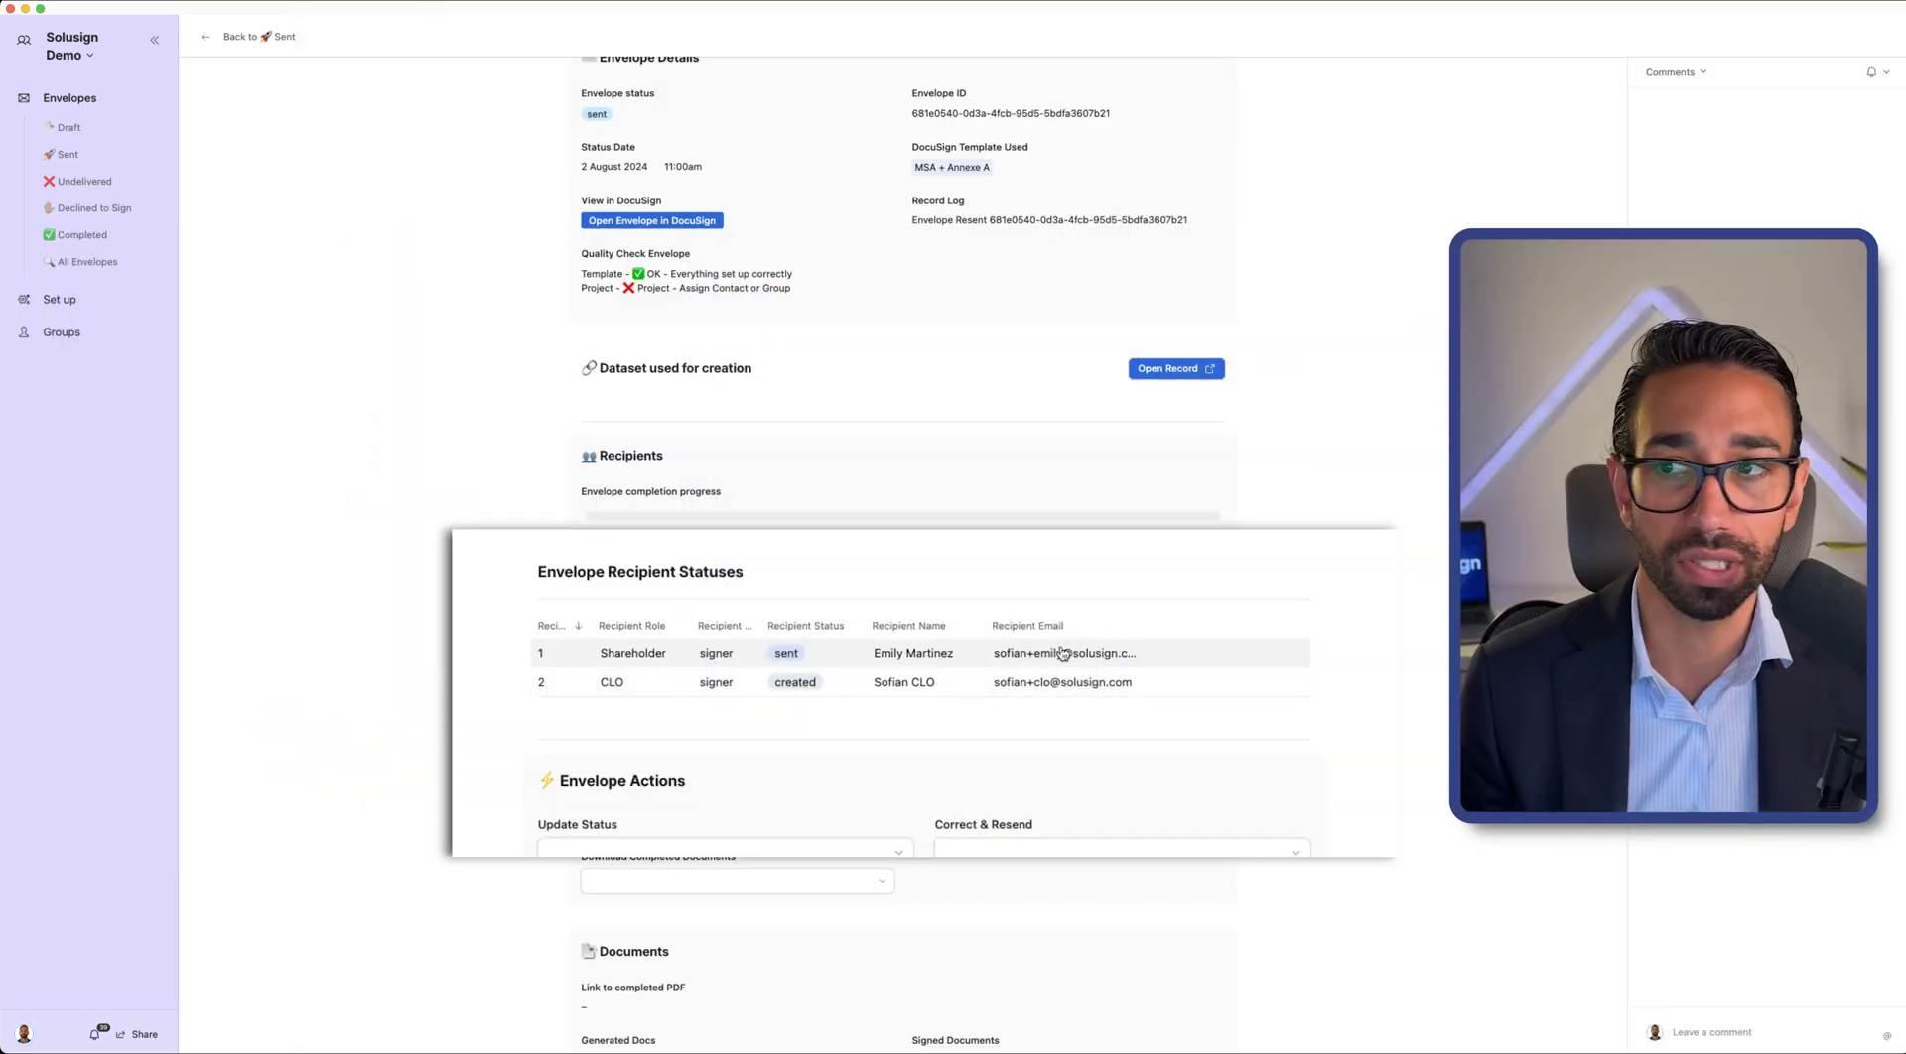
left_click(253, 37)
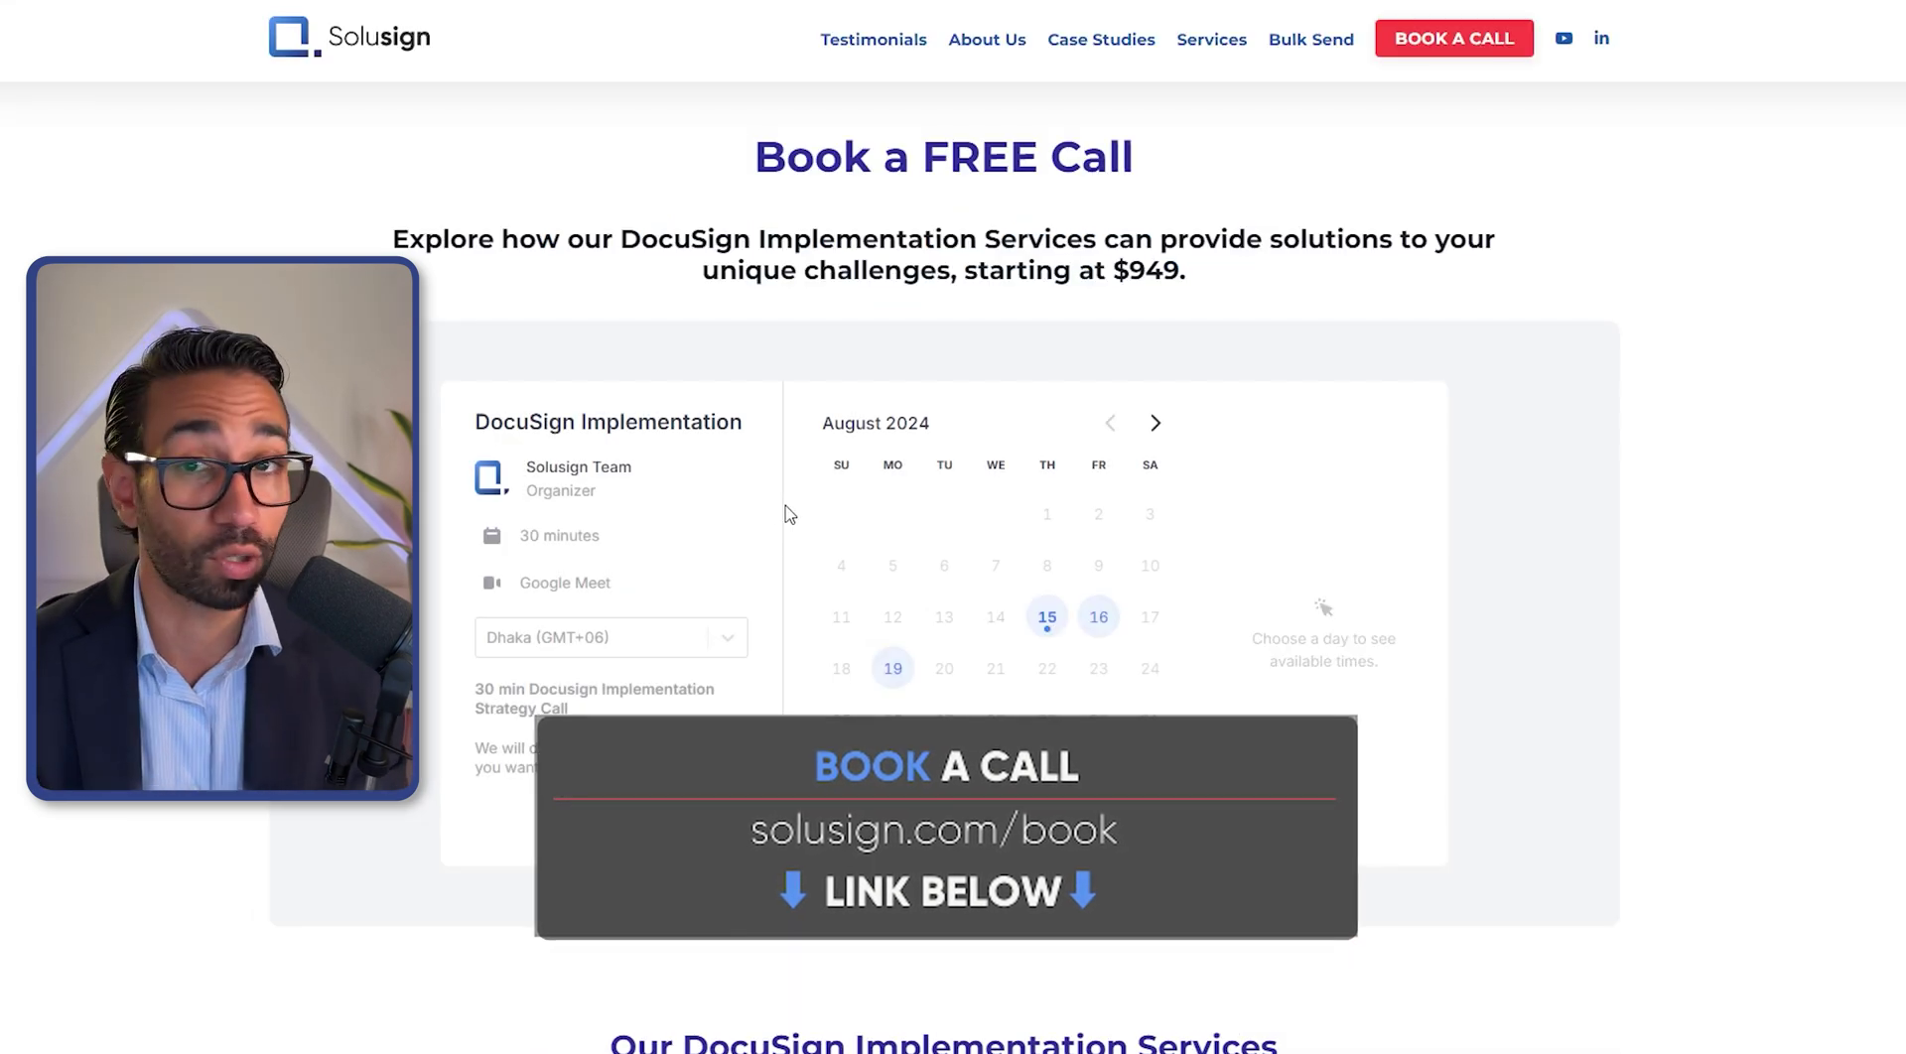
Pick Thursday, August 15 in the August 2024 booking calendar to list its call times
left_click(1045, 620)
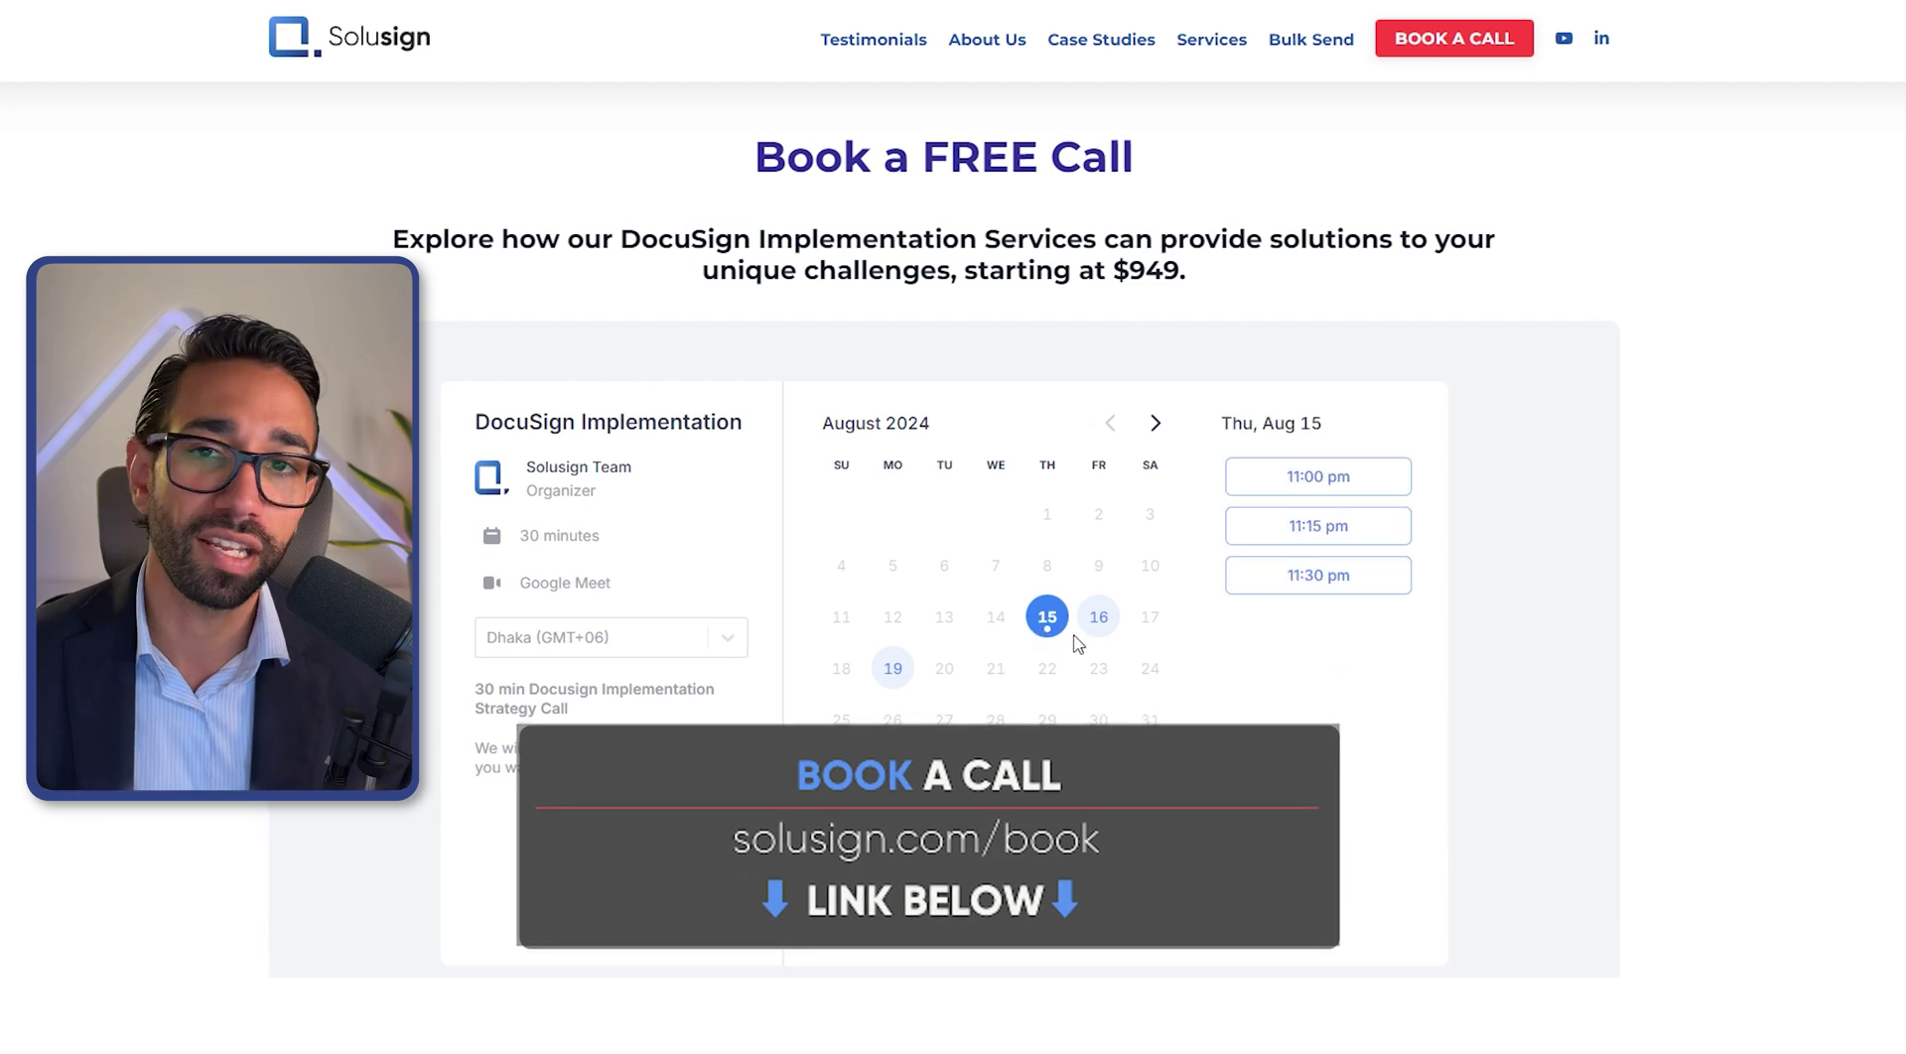